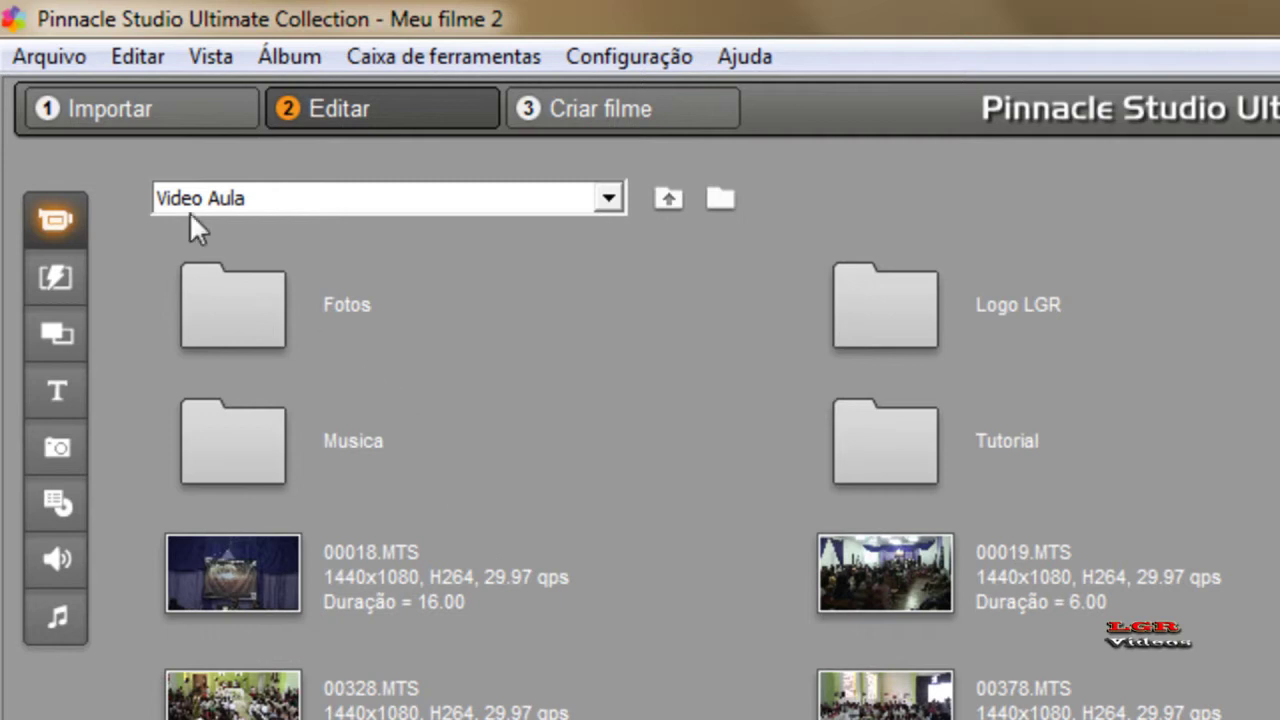
Open the media import window, display the other devices available as sources, and close it without importing
{"action": "left_click", "coordinate": [168, 108]}
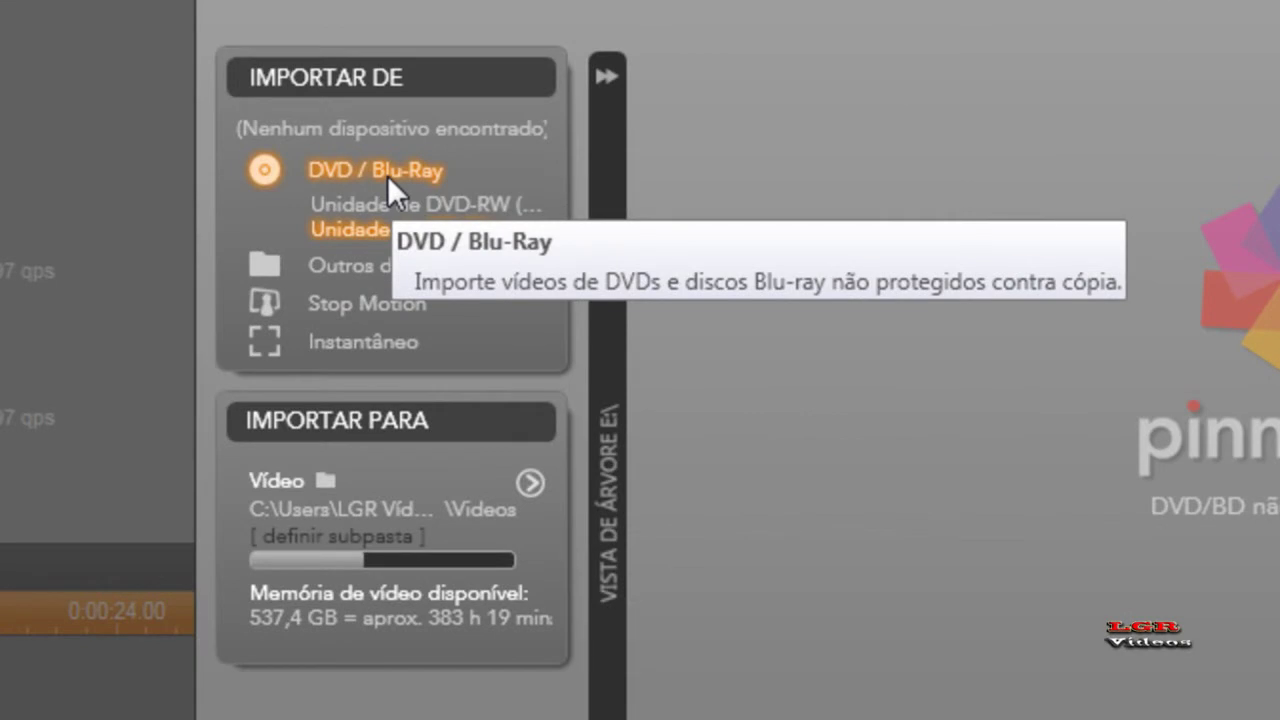
{"action": "left_click", "coordinate": [406, 265]}
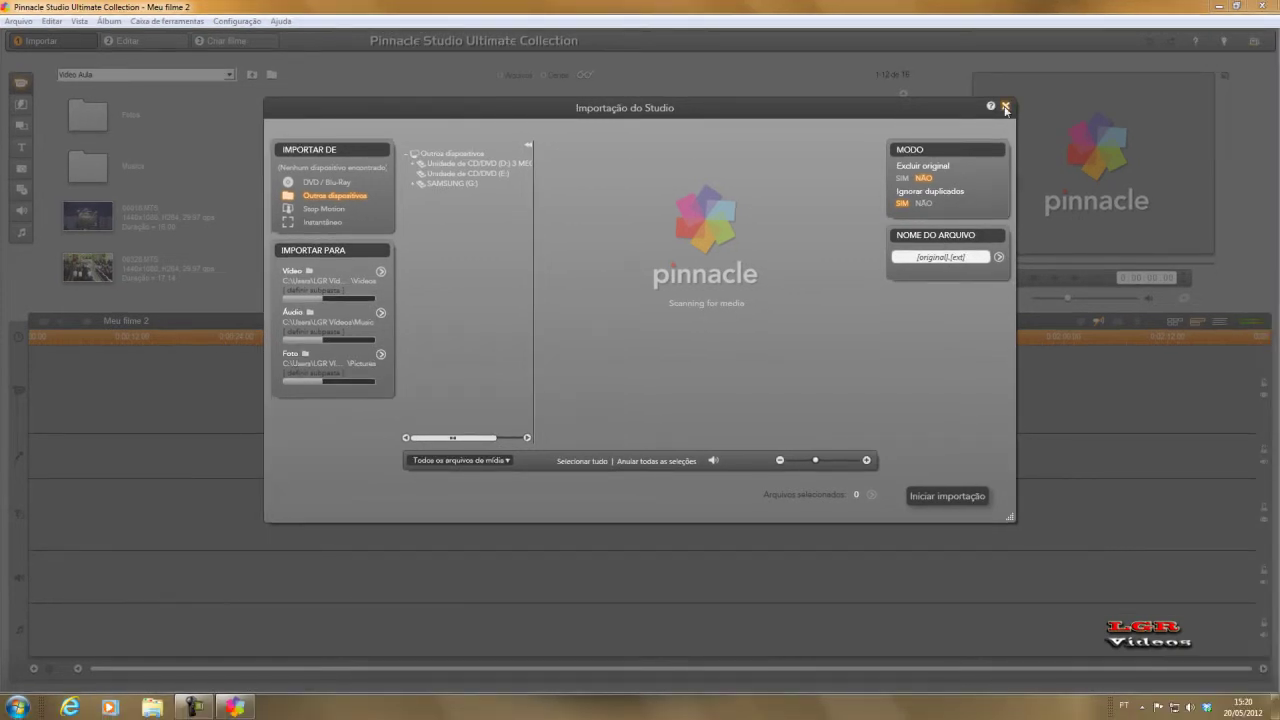
{"action": "left_click", "coordinate": [1005, 106]}
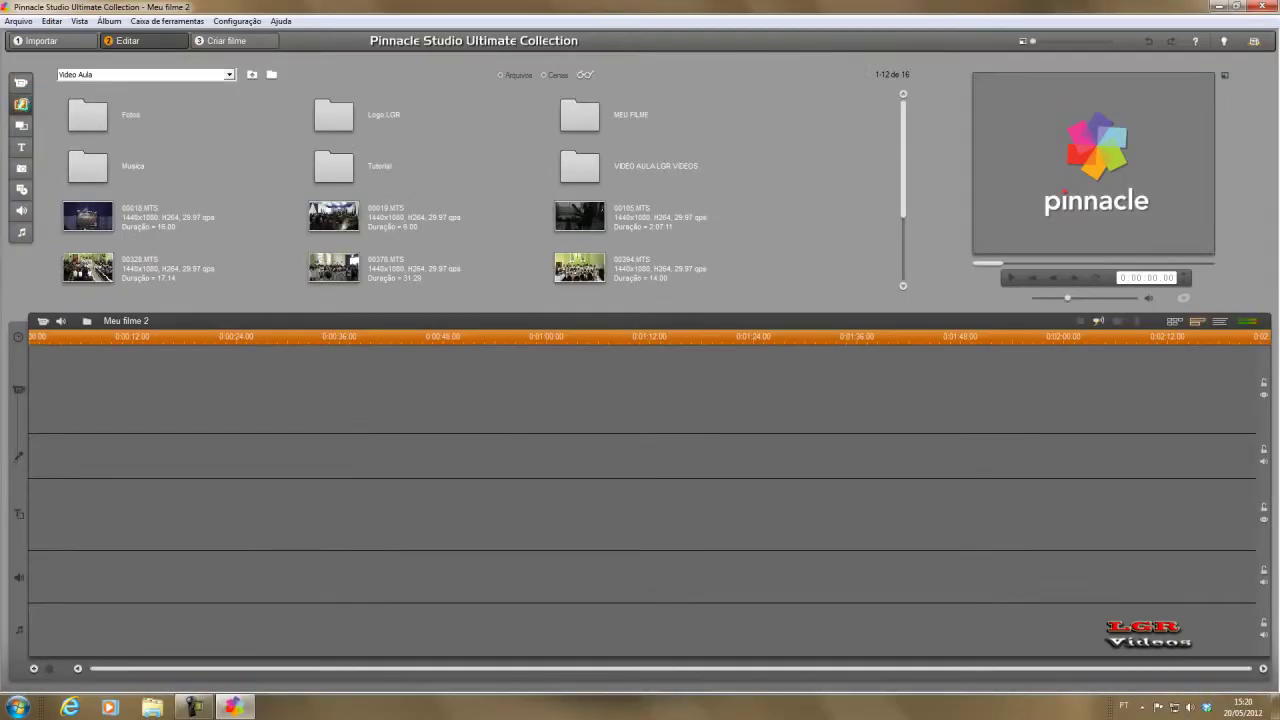
View the 2D transitions, return to the video album and look through the contents of the Video Aula folder
{"action": "left_click", "coordinate": [30, 146]}
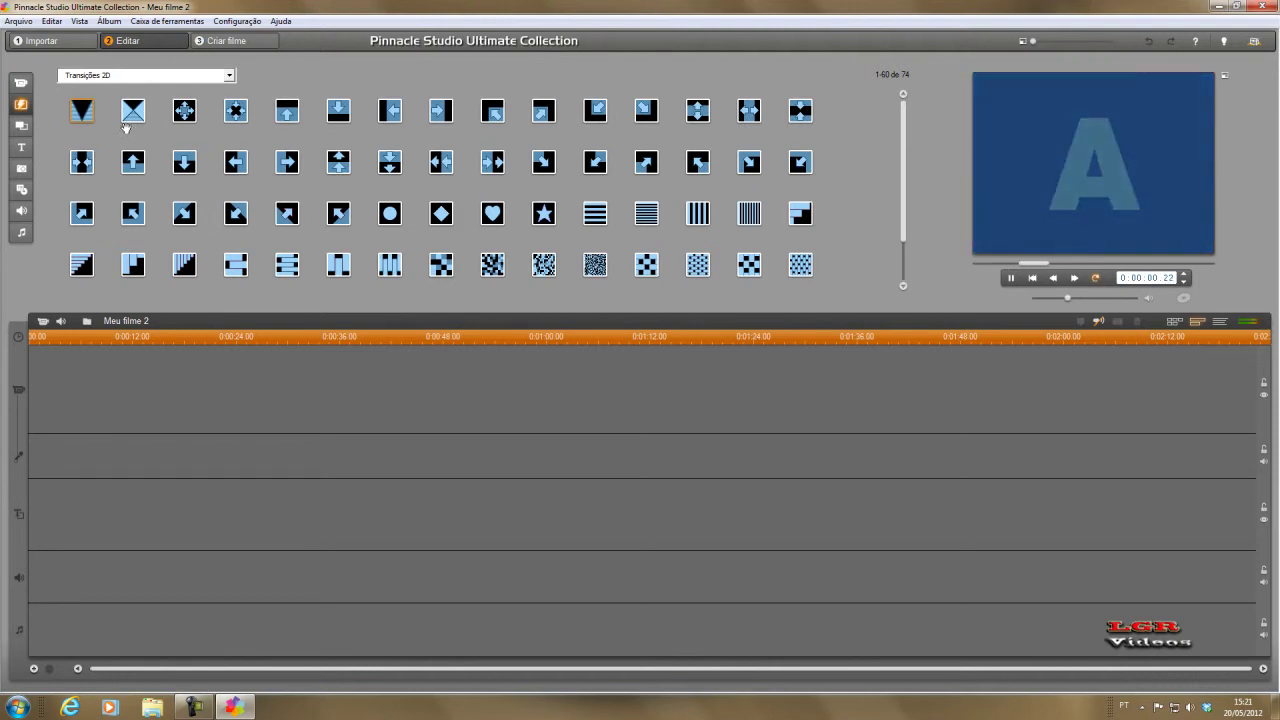
{"action": "left_click", "coordinate": [23, 87]}
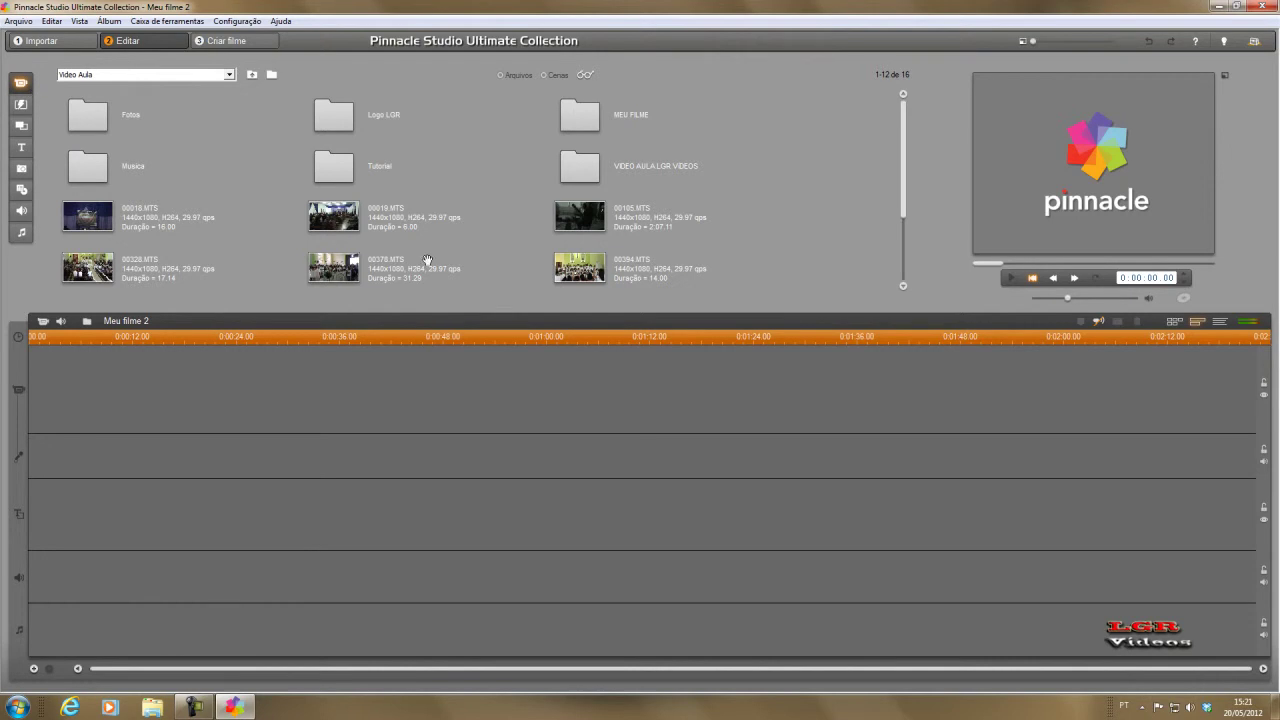
{"action": "left_click_drag", "start_coordinate": [906, 160], "coordinate": [910, 220]}
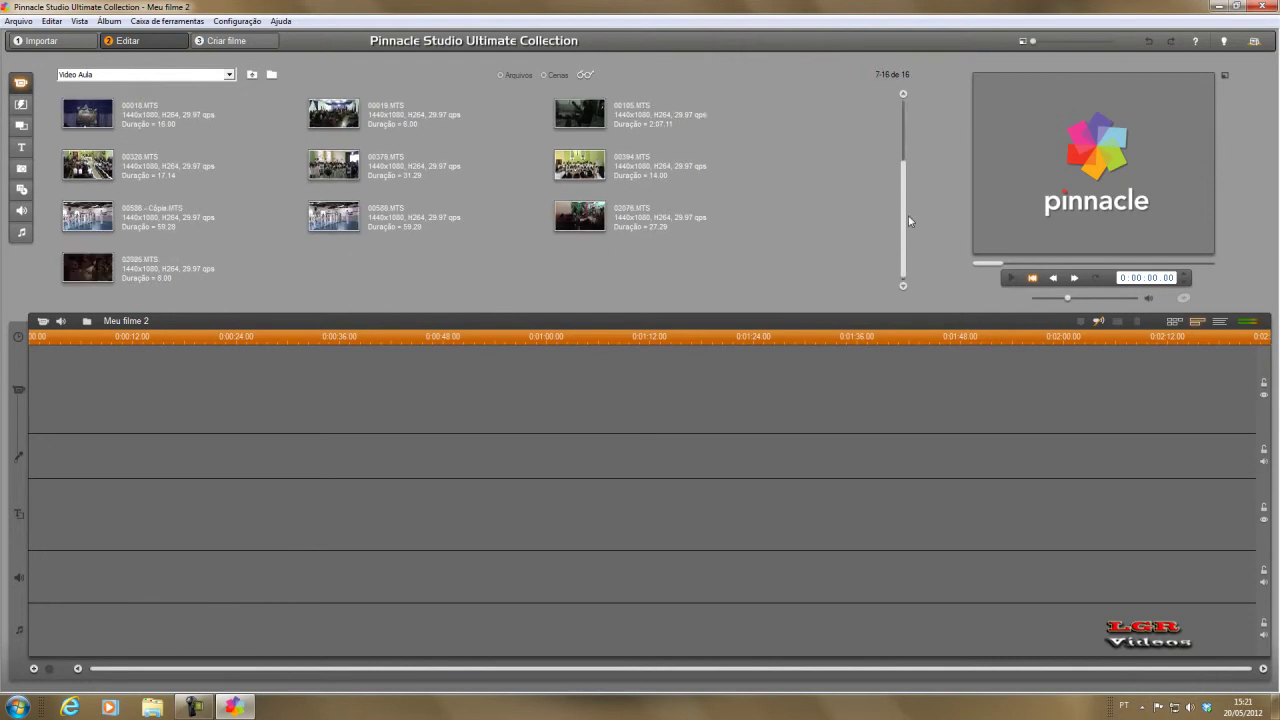
{"action": "scroll", "coordinate": [600, 170], "scroll_direction": "up", "scroll_amount": 2}
Load the video 00018 from the Video Aula folder on the SAMSUNG (G:) drive into the album
{"action": "left_click", "coordinate": [271, 75]}
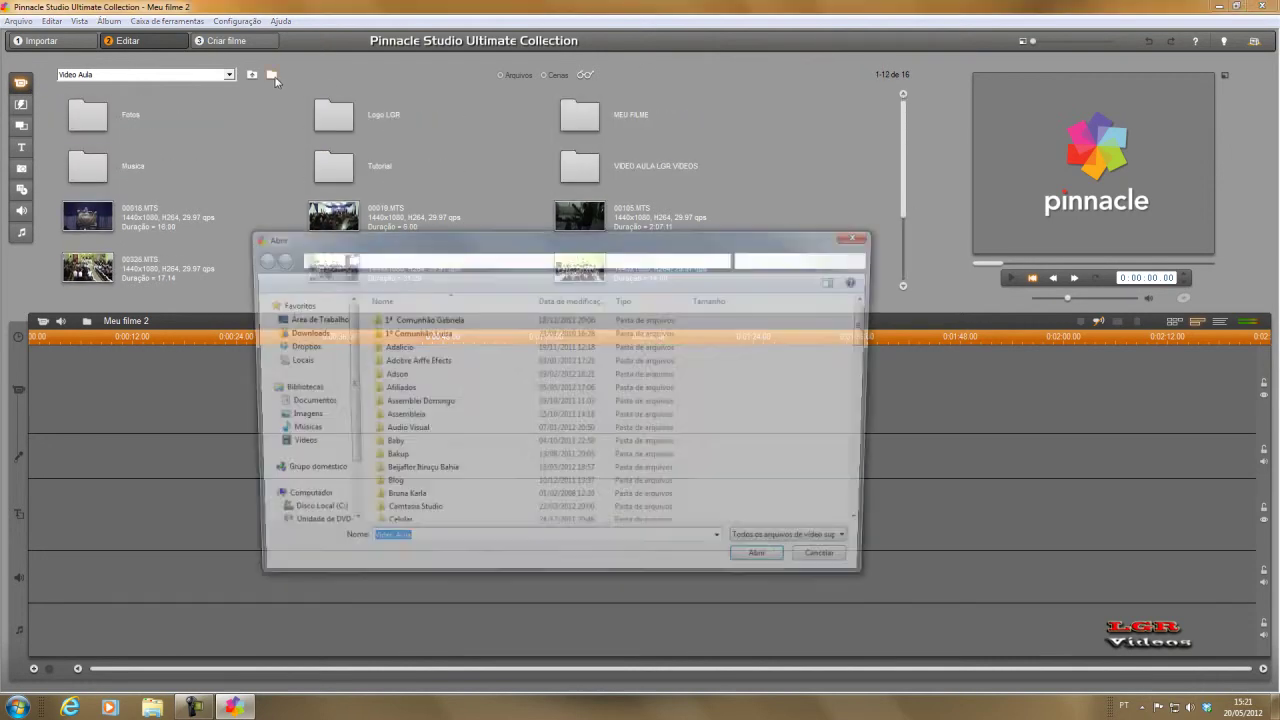
{"action": "left_click_drag", "start_coordinate": [345, 345], "coordinate": [346, 370]}
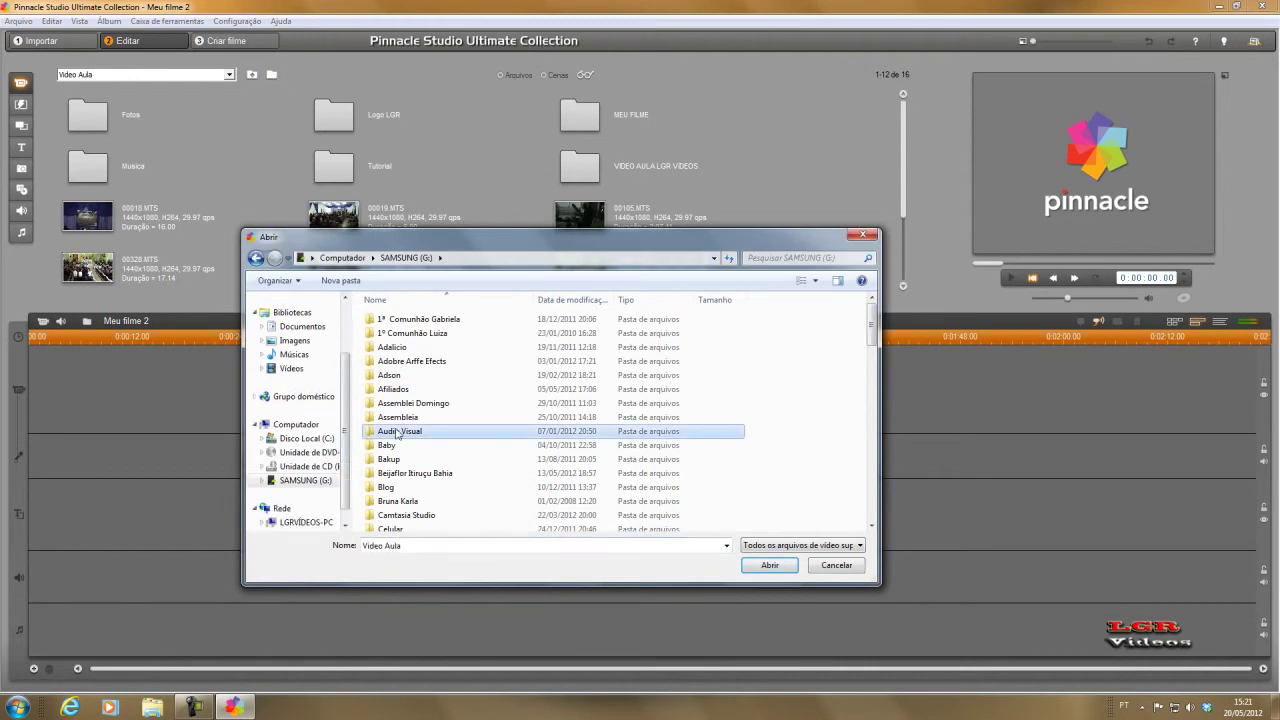
{"action": "scroll", "coordinate": [420, 400], "scroll_direction": "down", "scroll_amount": 10}
{"action": "scroll", "coordinate": [408, 360], "scroll_direction": "down", "scroll_amount": 7}
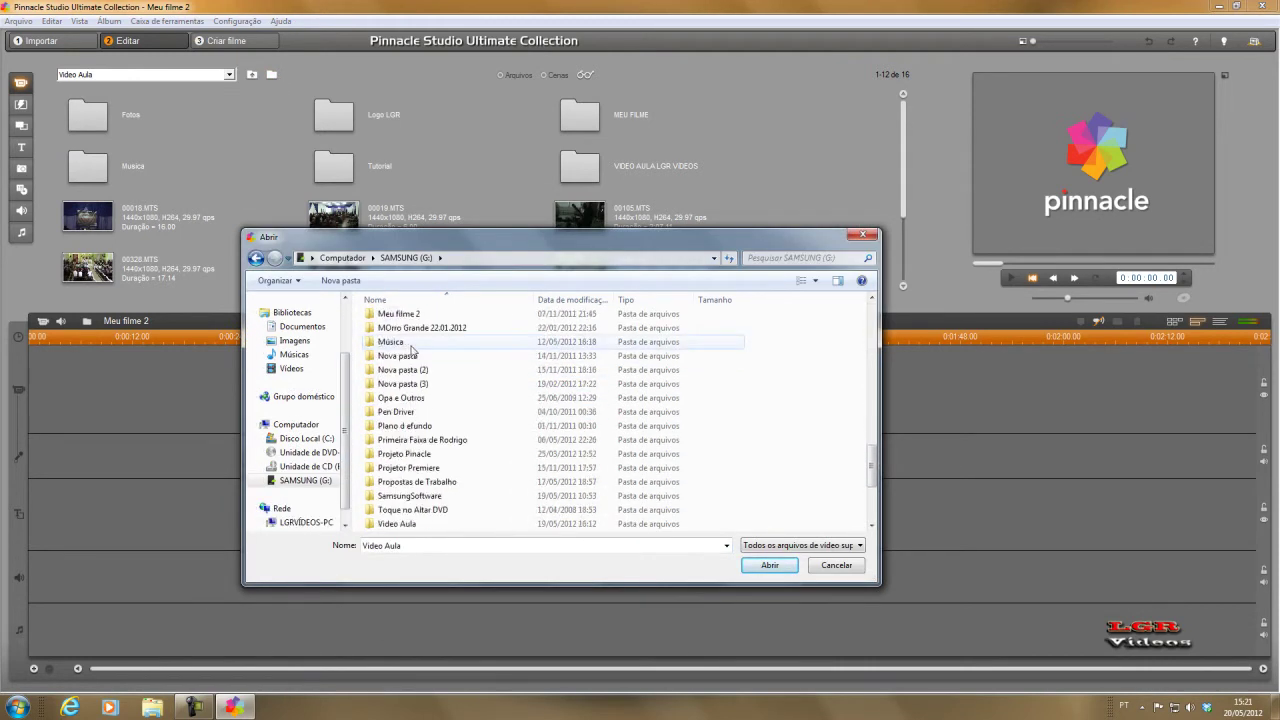
{"action": "double_click", "coordinate": [402, 370]}
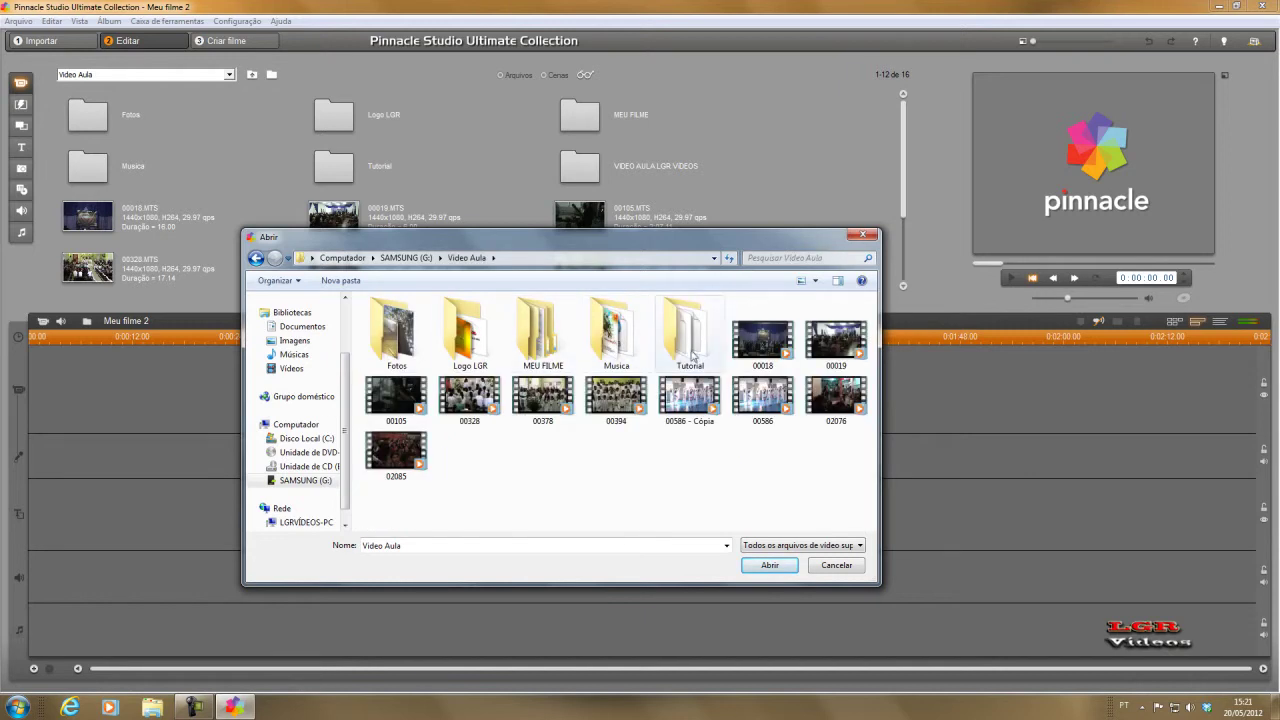
{"action": "left_click", "coordinate": [750, 345]}
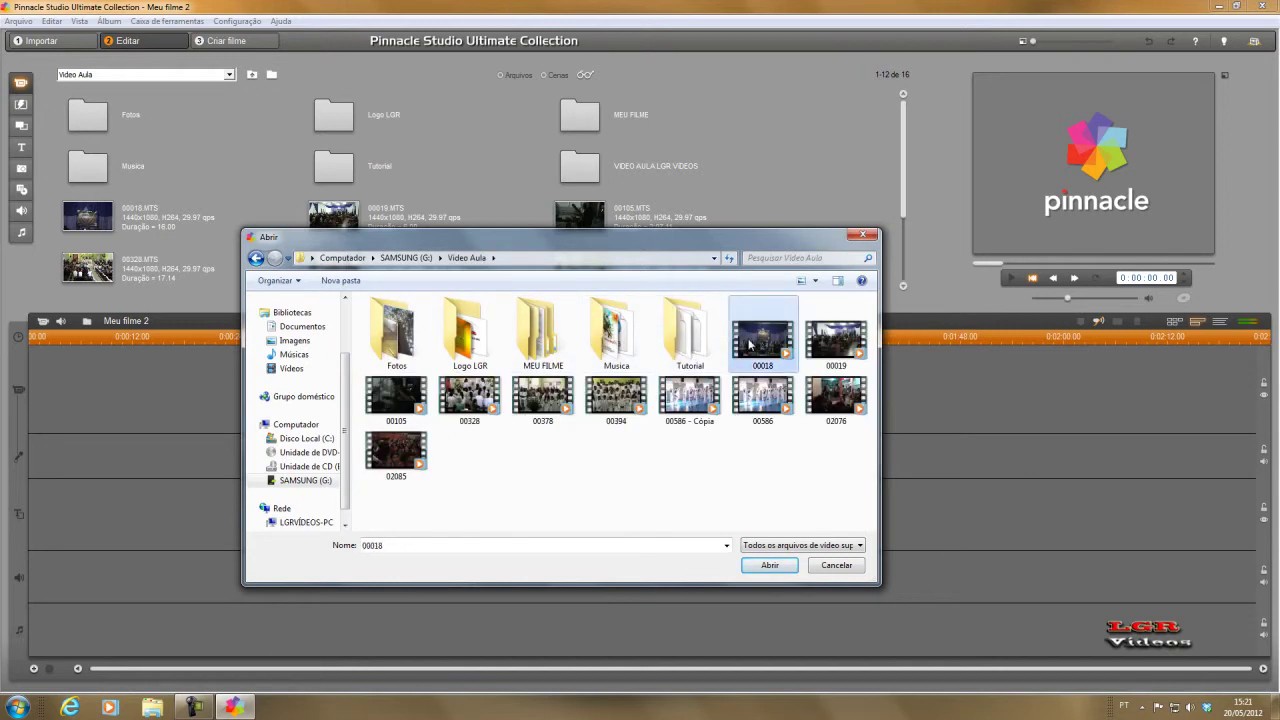
{"action": "left_click", "coordinate": [772, 565]}
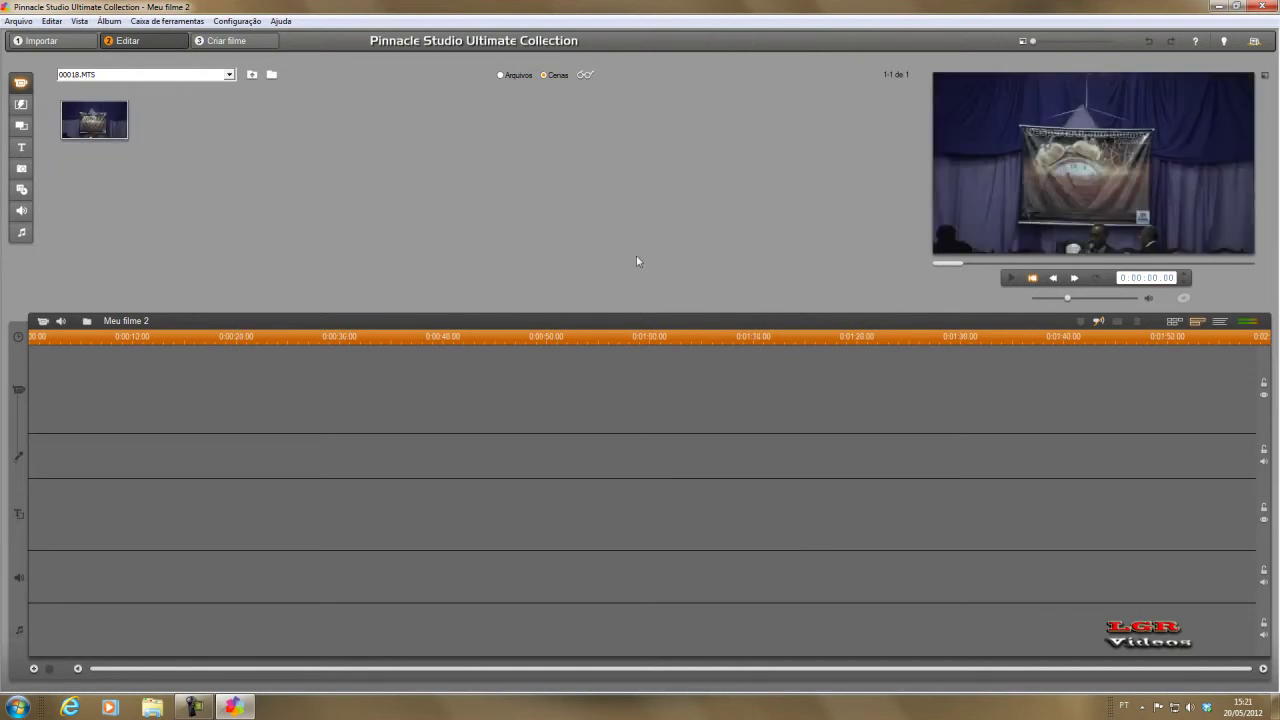
Play a preview of the 00018.MTS scene and switch the album back to showing files
{"action": "left_click", "coordinate": [97, 128]}
{"action": "left_click", "coordinate": [1010, 278]}
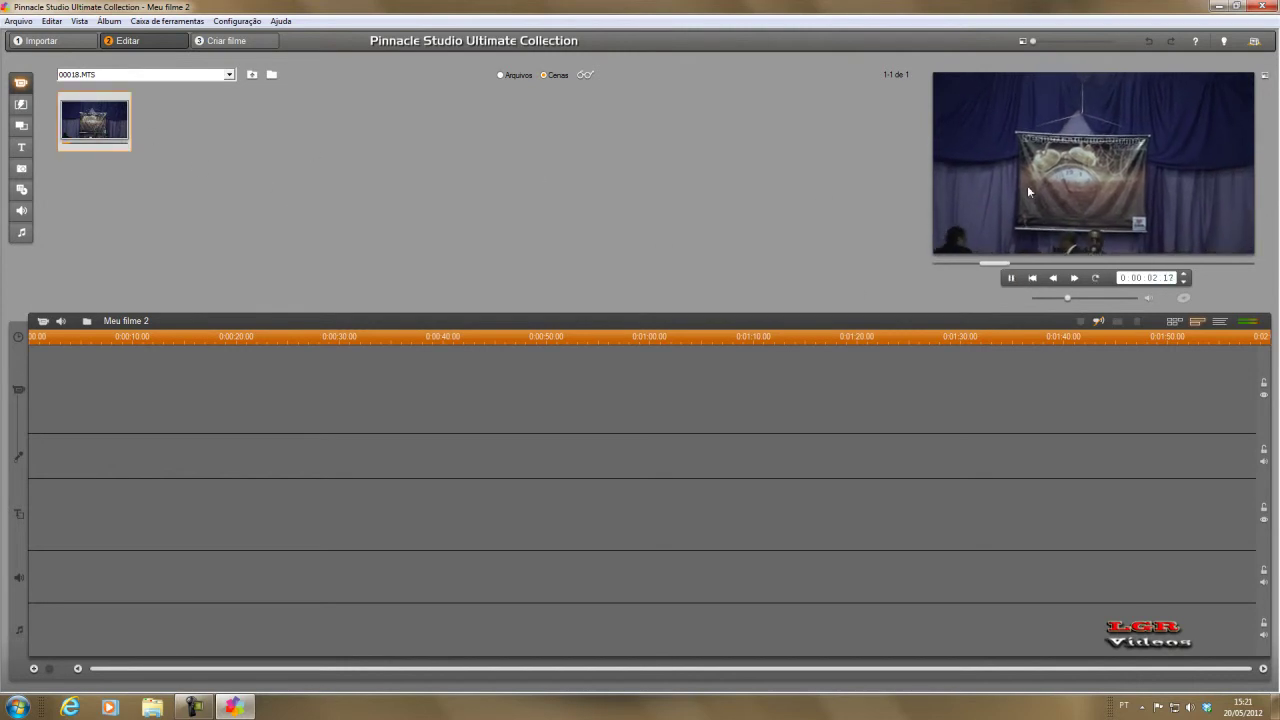
{"action": "left_click", "coordinate": [502, 79]}
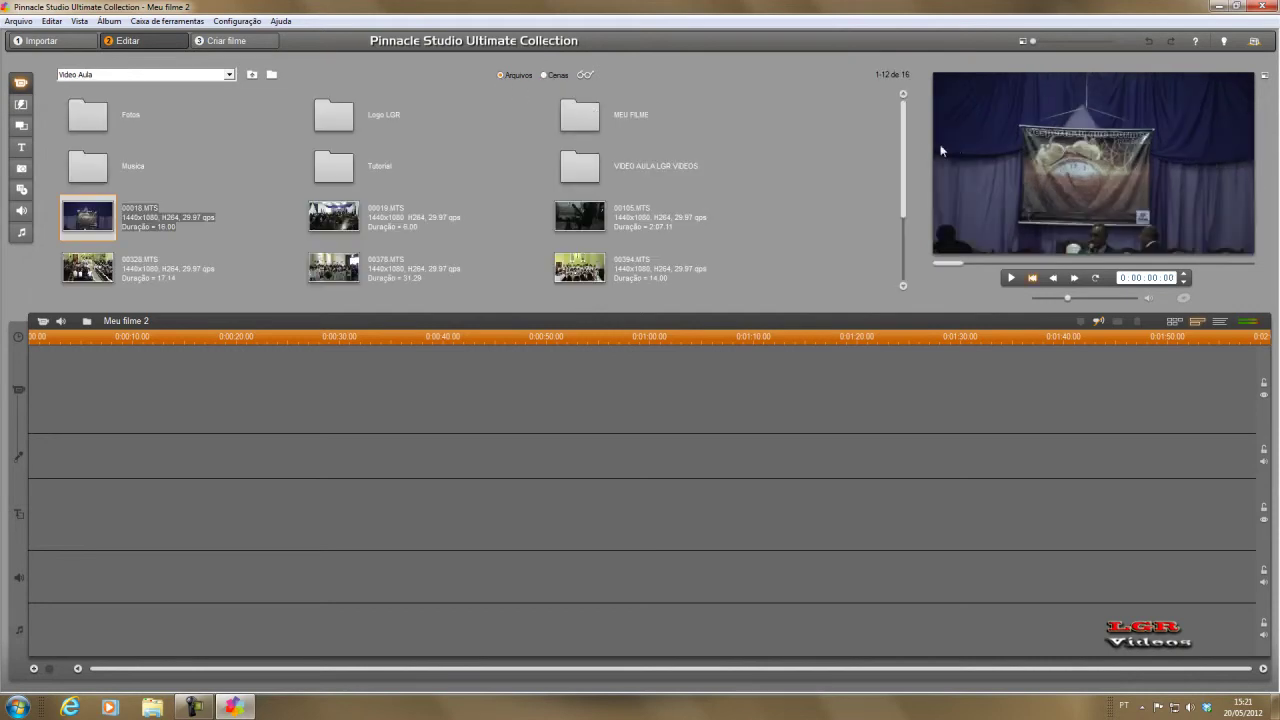
Select all video clips in the Video Aula folder, from 00018.MTS to 02085.MTS, and place them at the start of the video track
{"action": "left_click_drag", "start_coordinate": [903, 150], "coordinate": [903, 224]}
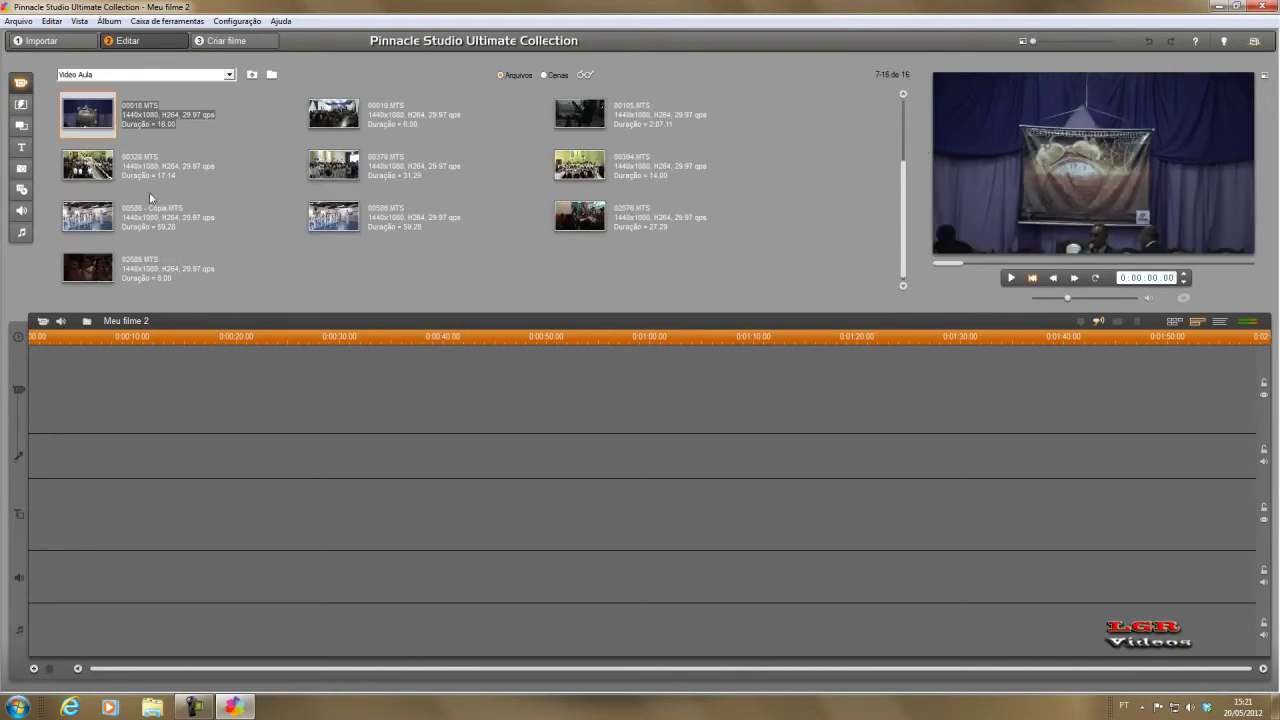
{"action": "scroll", "coordinate": [165, 146], "scroll_direction": "up", "scroll_amount": 2}
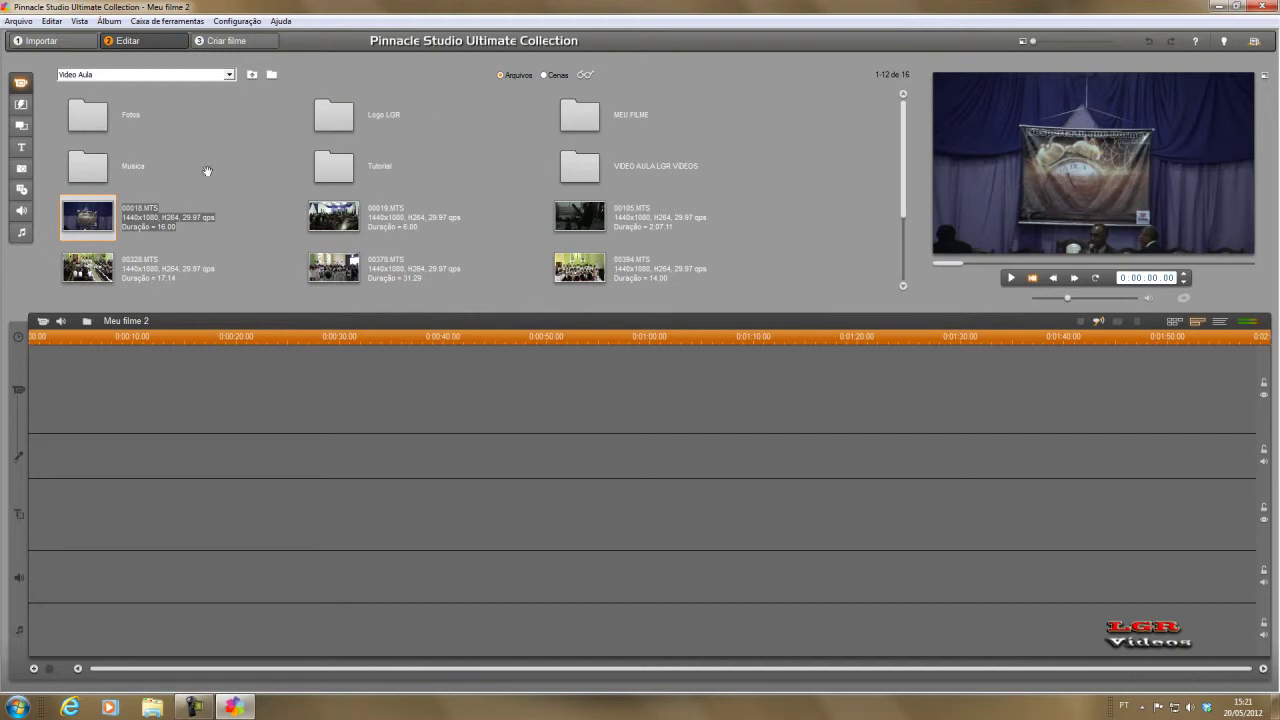
{"action": "scroll", "coordinate": [173, 187], "scroll_direction": "down", "scroll_amount": 2}
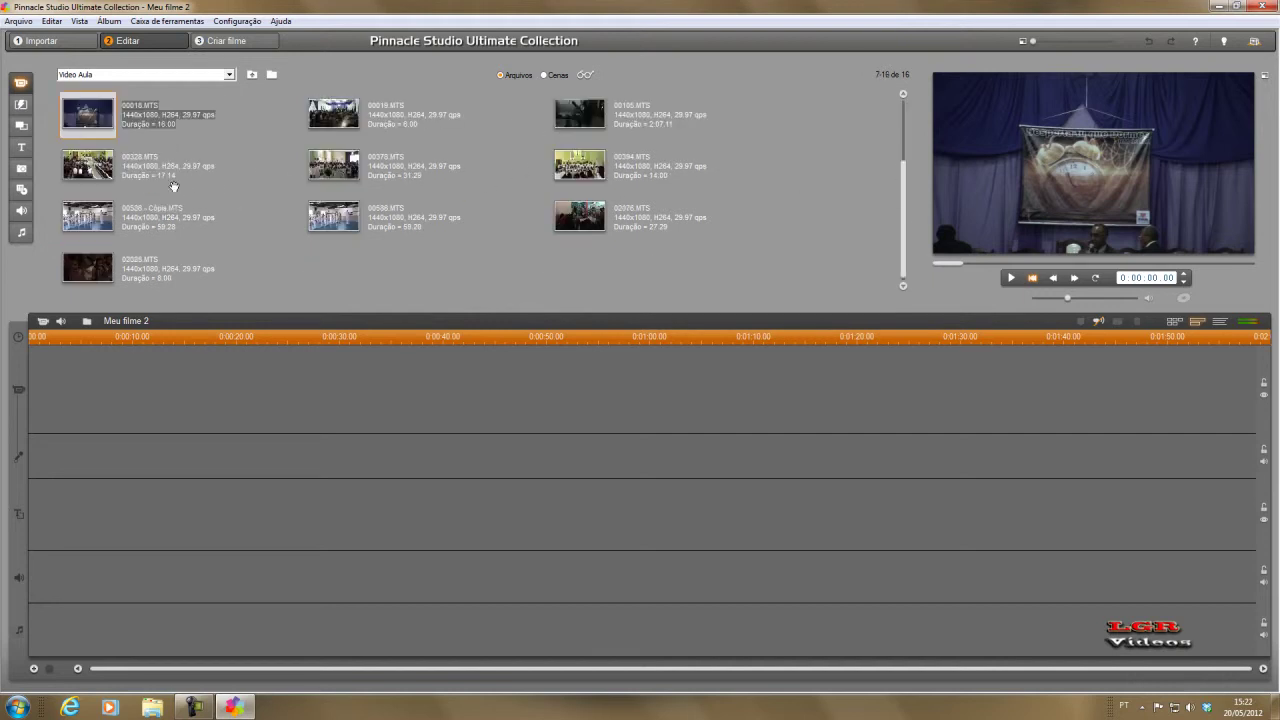
{"action": "left_click_drag", "start_coordinate": [724, 301], "coordinate": [59, 97]}
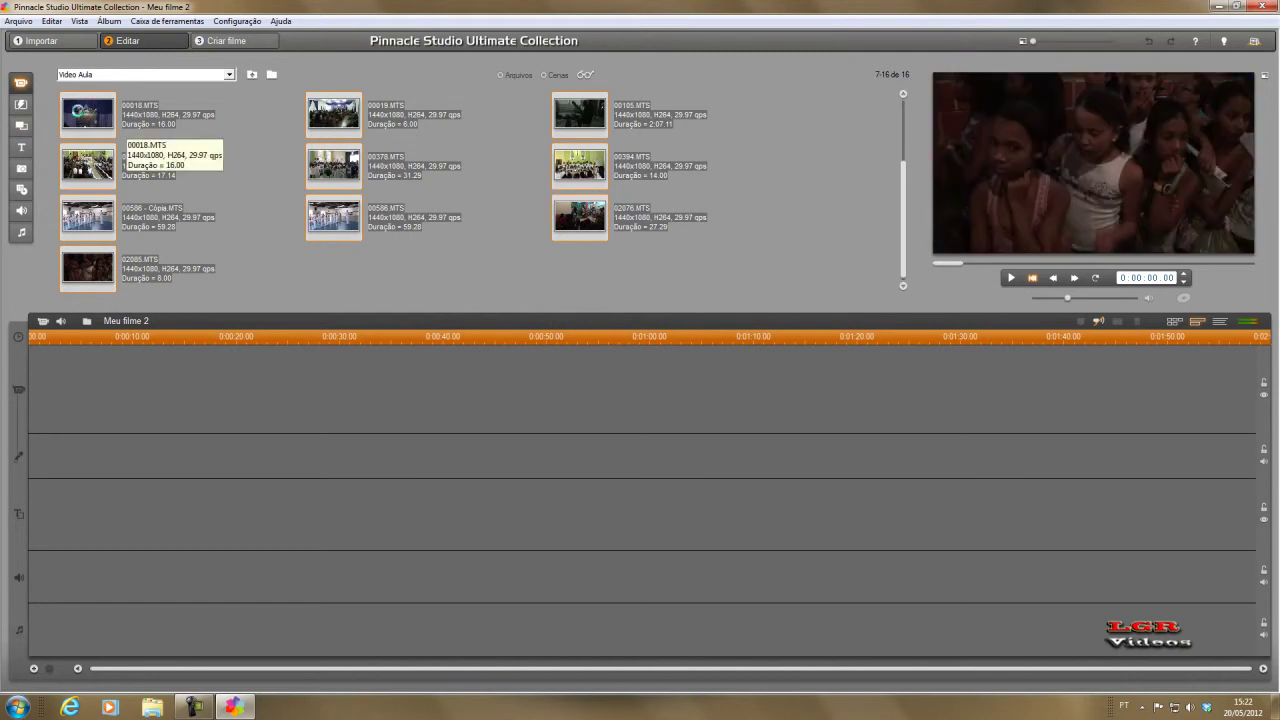
{"action": "left_click_drag", "start_coordinate": [83, 114], "coordinate": [57, 357]}
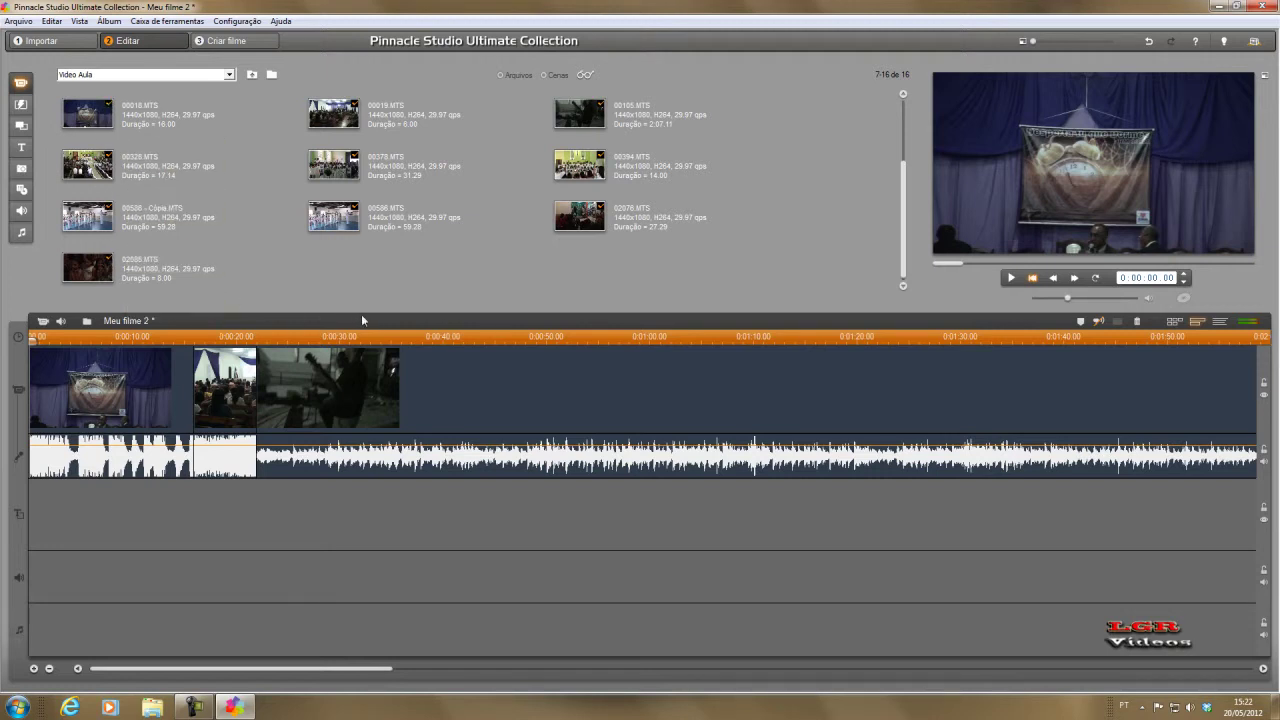
Add transitions from the Transições 2D collection between the first and second clips and between the second and third clips
{"action": "left_click", "coordinate": [21, 105]}
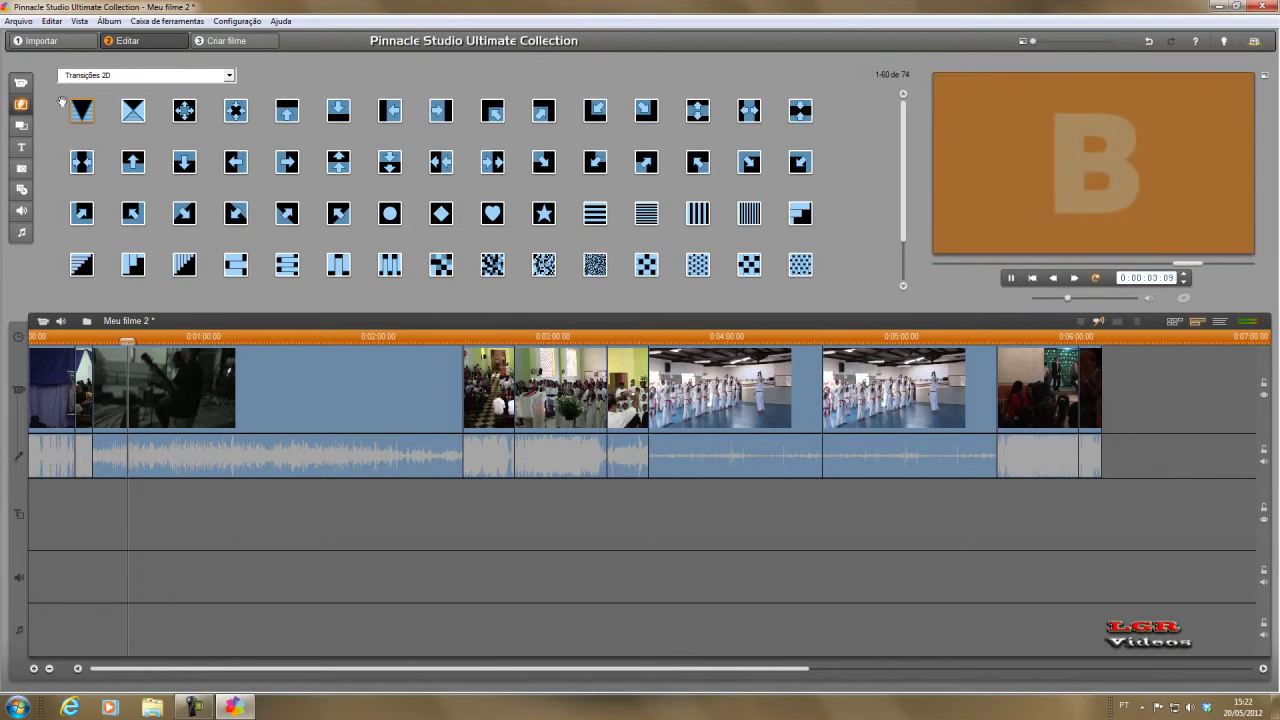
{"action": "left_click_drag", "start_coordinate": [80, 330], "coordinate": [78, 103]}
{"action": "left_click", "coordinate": [135, 108]}
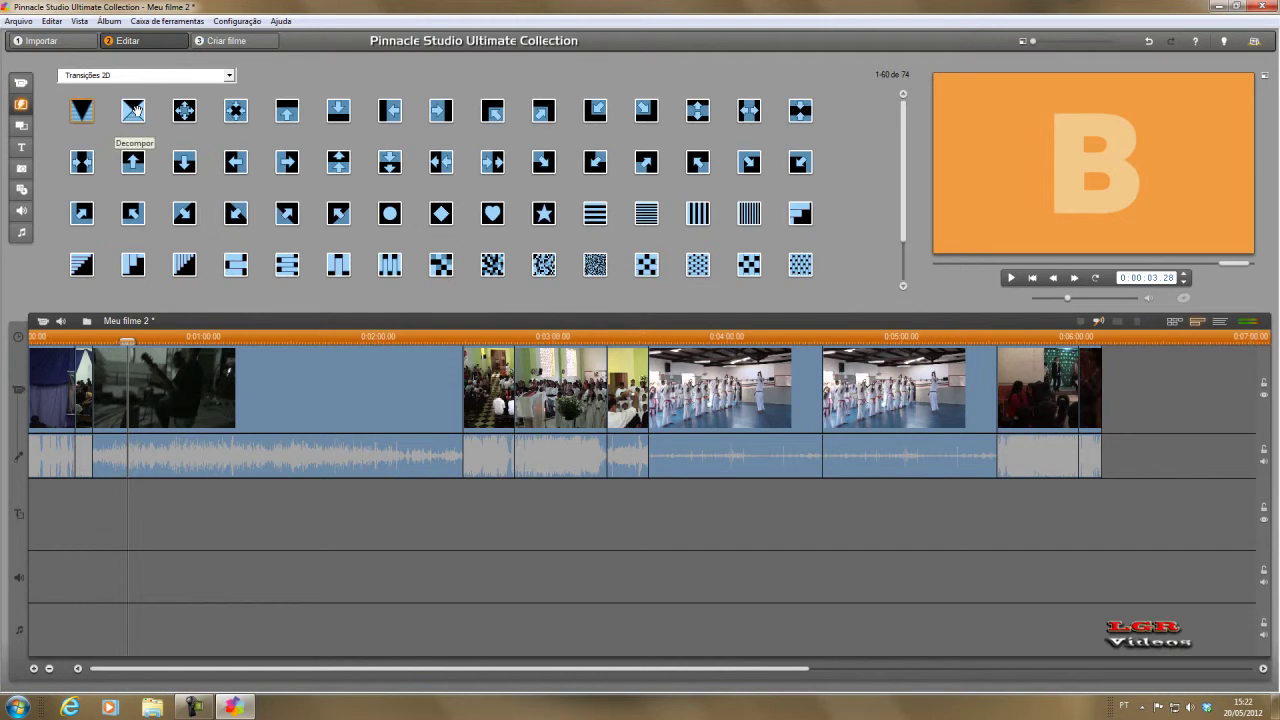
{"action": "left_click_drag", "start_coordinate": [107, 237], "coordinate": [72, 355]}
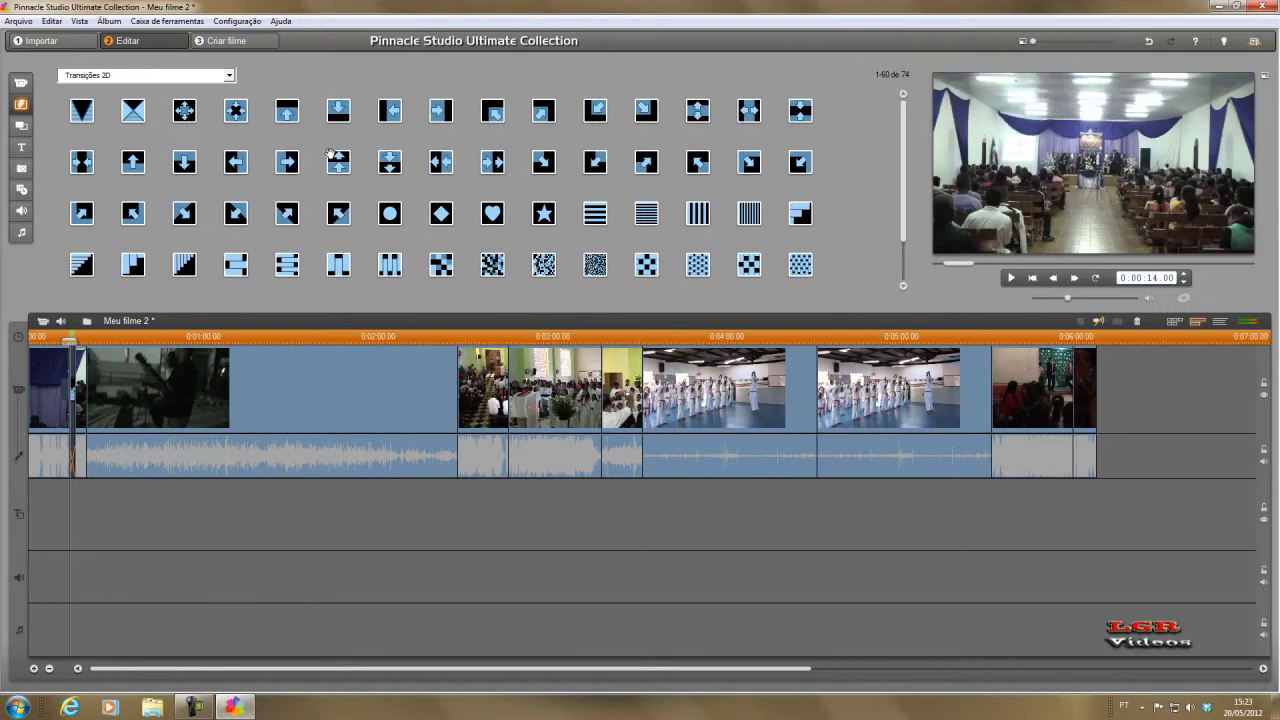
{"action": "left_click_drag", "start_coordinate": [286, 163], "coordinate": [100, 372]}
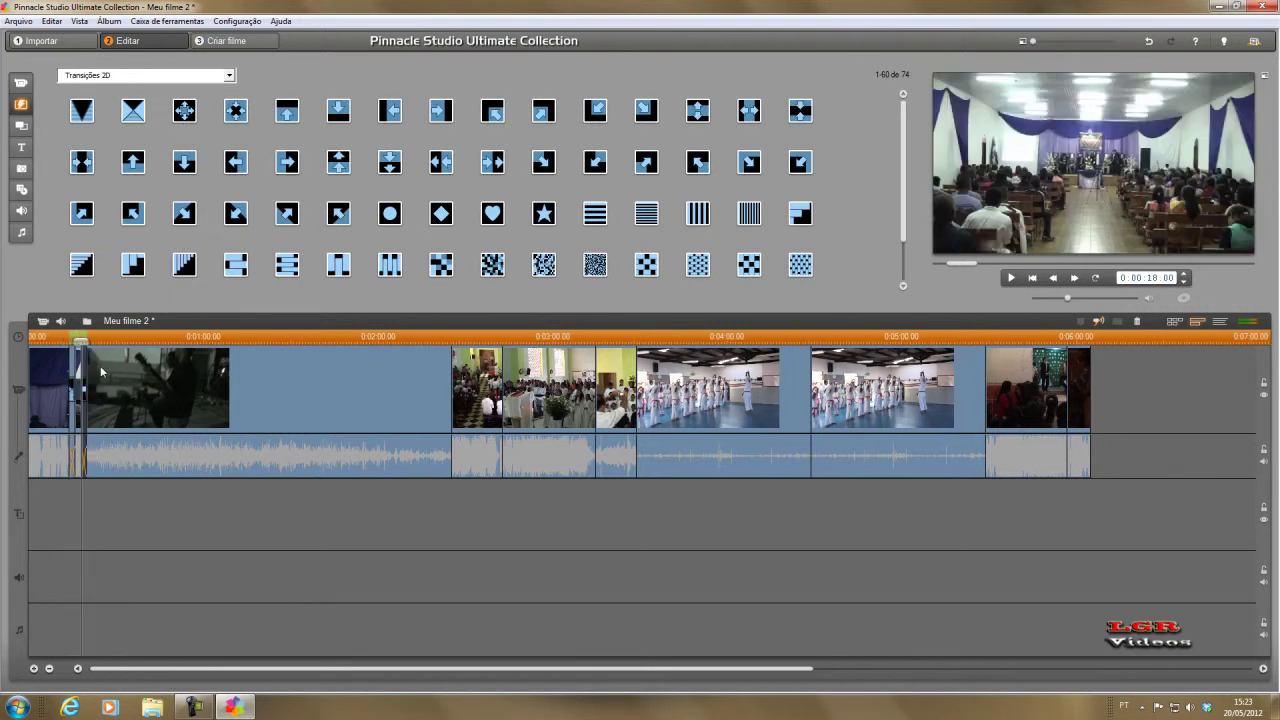
Add the arch-shaped Alpha Magic transition between the third and fourth clips on the timeline
{"action": "left_click", "coordinate": [229, 76]}
{"action": "left_click", "coordinate": [145, 112]}
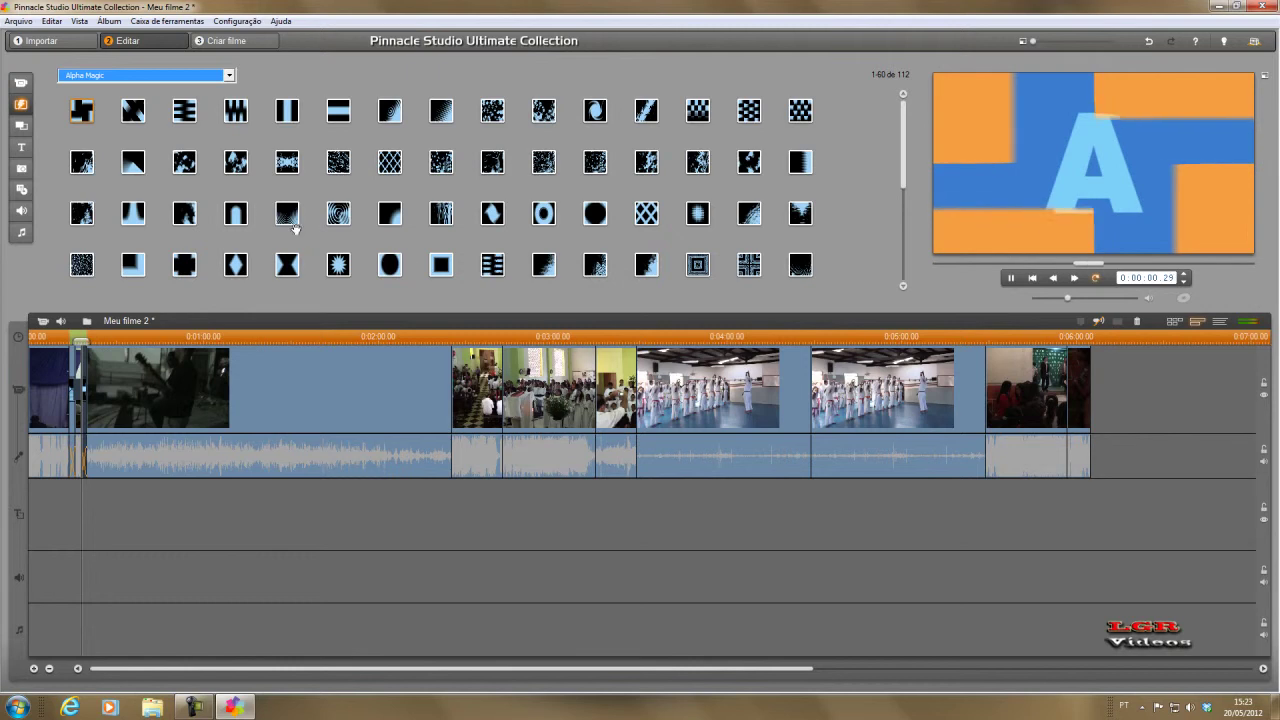
{"action": "left_click", "coordinate": [236, 213]}
{"action": "mouse_move", "coordinate": [236, 213]}
{"action": "left_mouse_down"}
{"action": "mouse_move", "coordinate": [353, 327]}
{"action": "mouse_move", "coordinate": [446, 370]}
{"action": "left_mouse_up"}
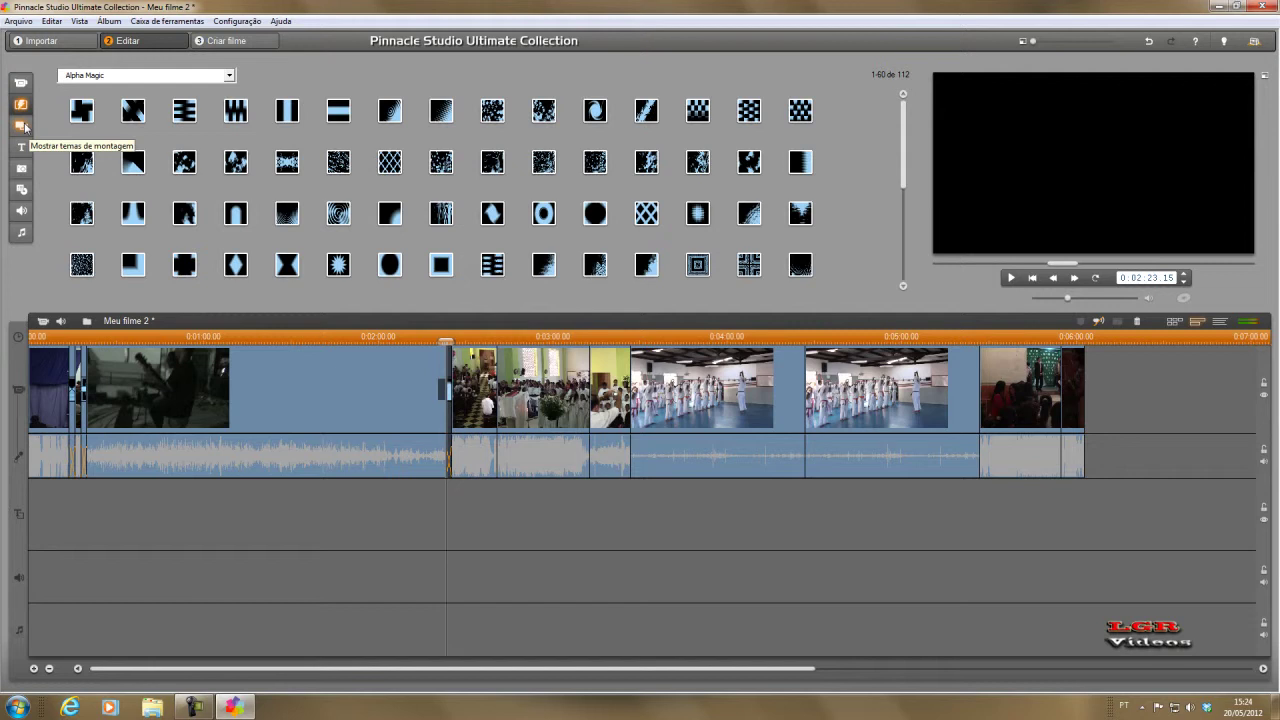
Preview the Creative Pack V1 - Vermelho Retro montage themes and insert the second one between the two karate clips on the video track
{"action": "left_click", "coordinate": [24, 126]}
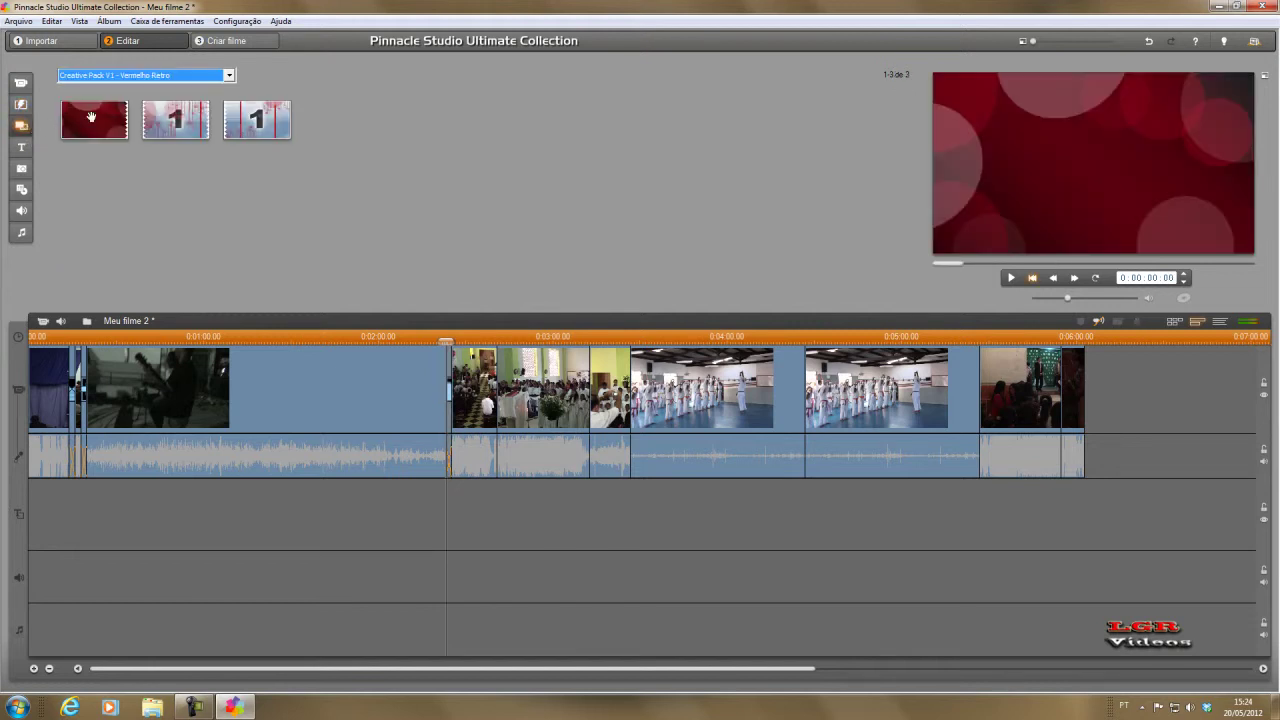
{"action": "left_click", "coordinate": [91, 118]}
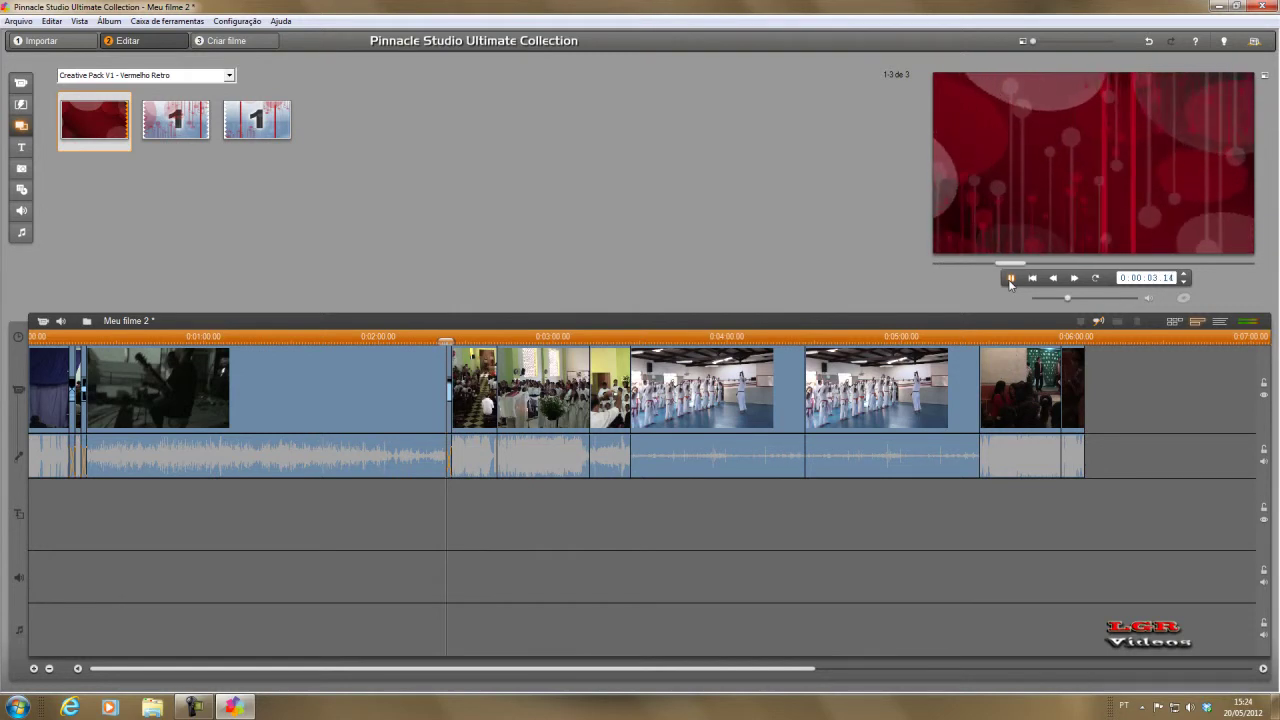
{"action": "left_click", "coordinate": [193, 124]}
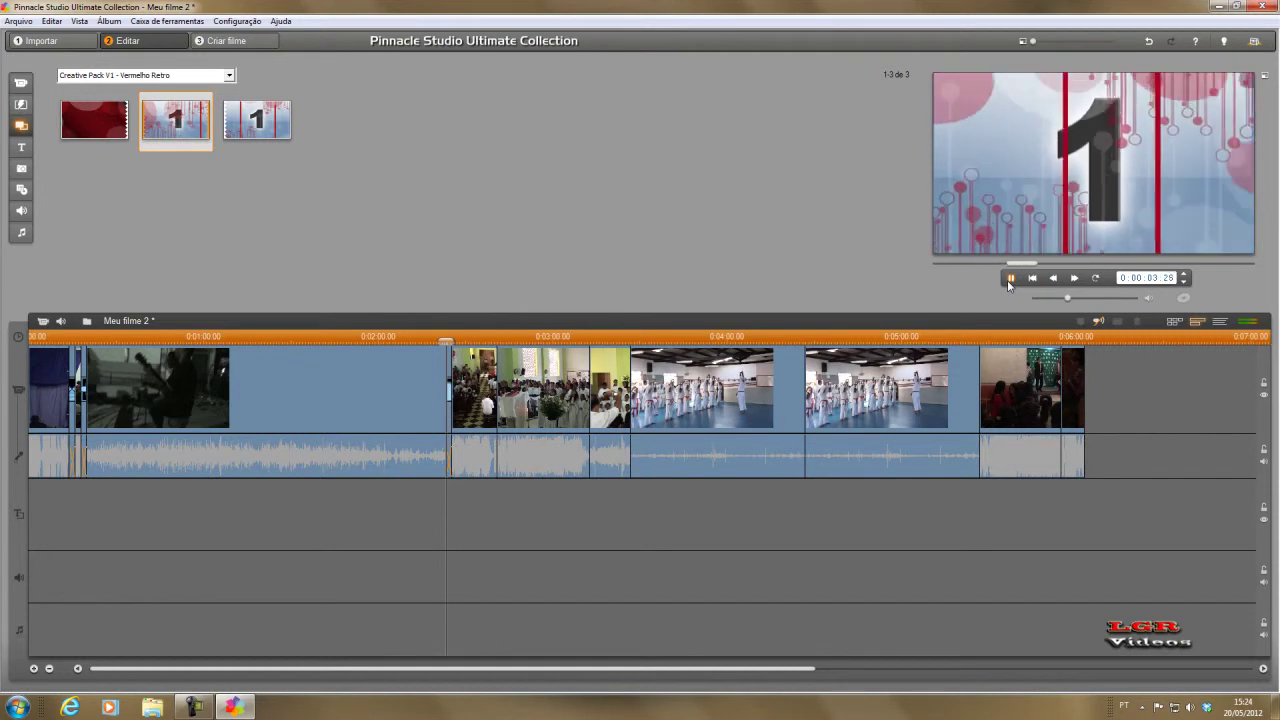
{"action": "left_click", "coordinate": [1009, 279]}
{"action": "left_click_drag", "start_coordinate": [170, 125], "coordinate": [780, 379]}
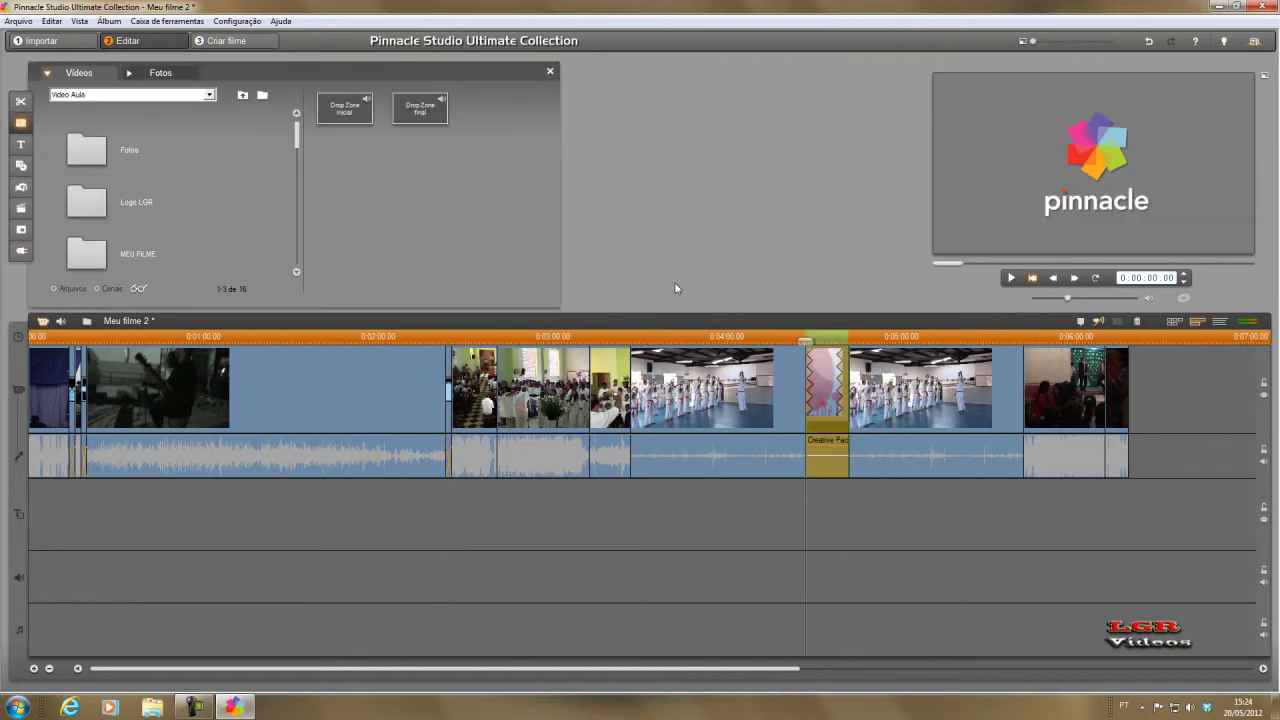
{"action": "left_click", "coordinate": [550, 72]}
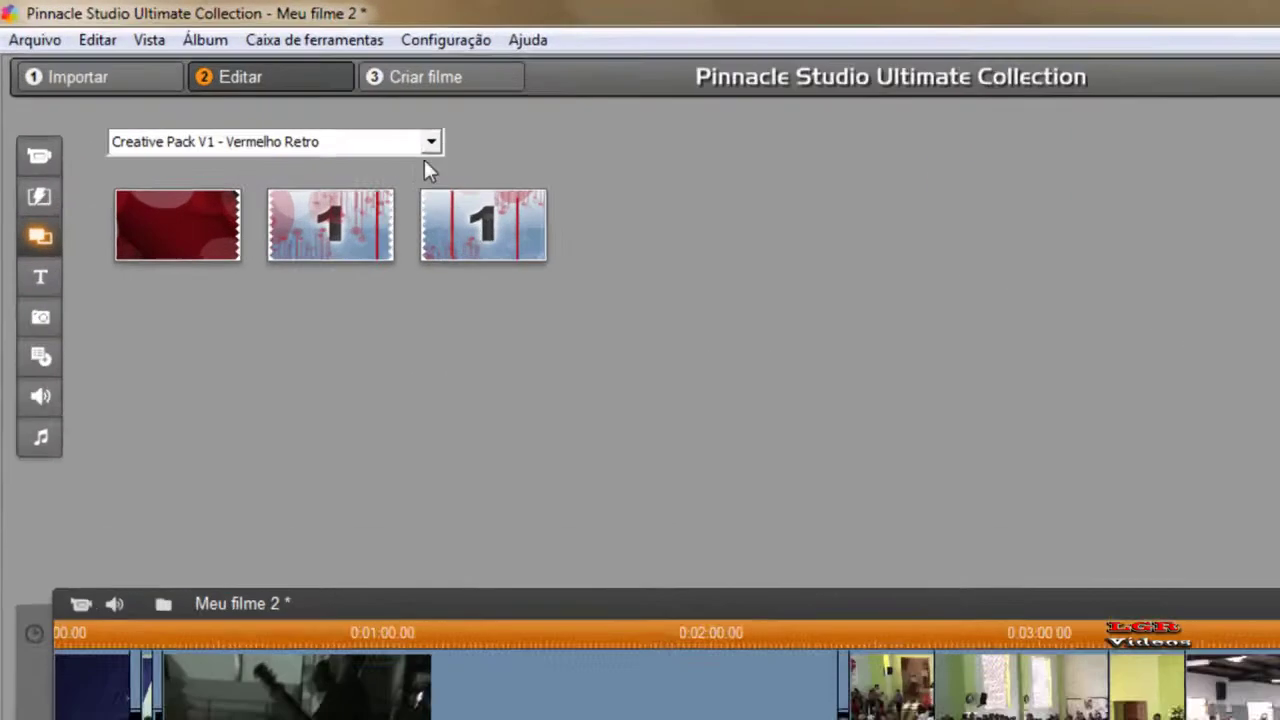
Switch to the Luzes da cidade montage themes and play a preview of Luzes da cidade - Transição A
{"action": "left_click", "coordinate": [229, 75]}
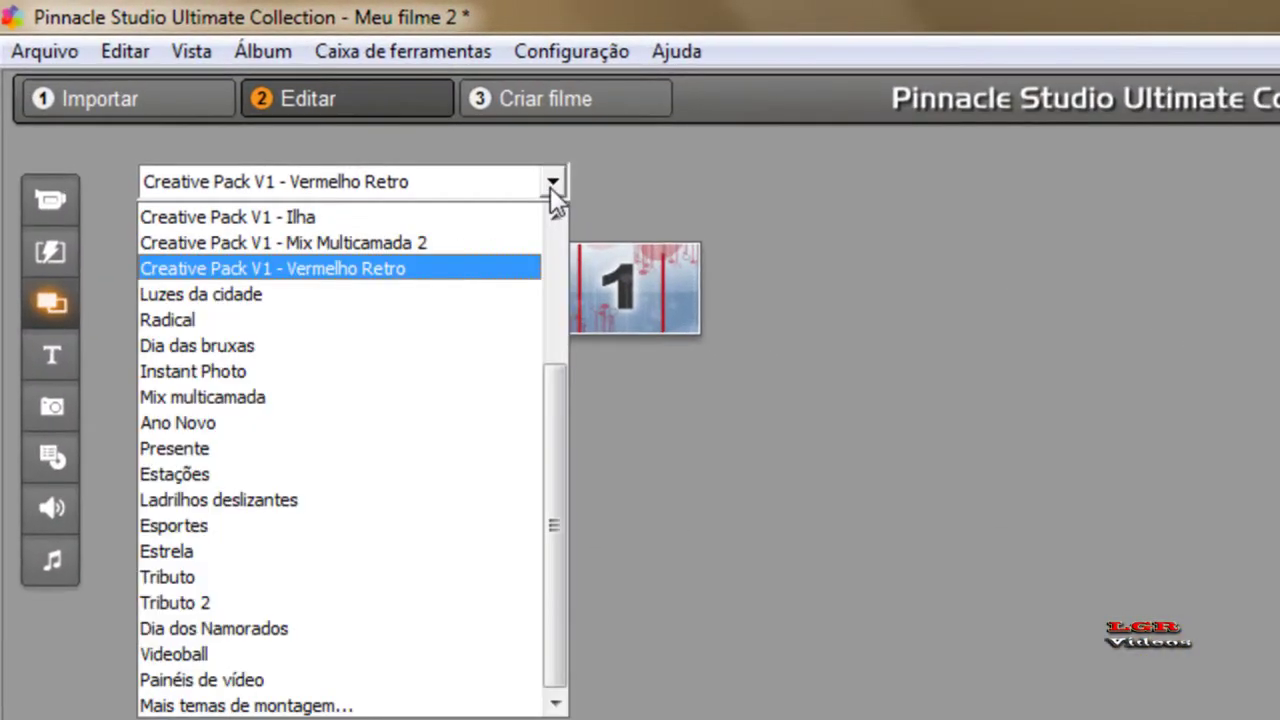
{"action": "left_click", "coordinate": [425, 292]}
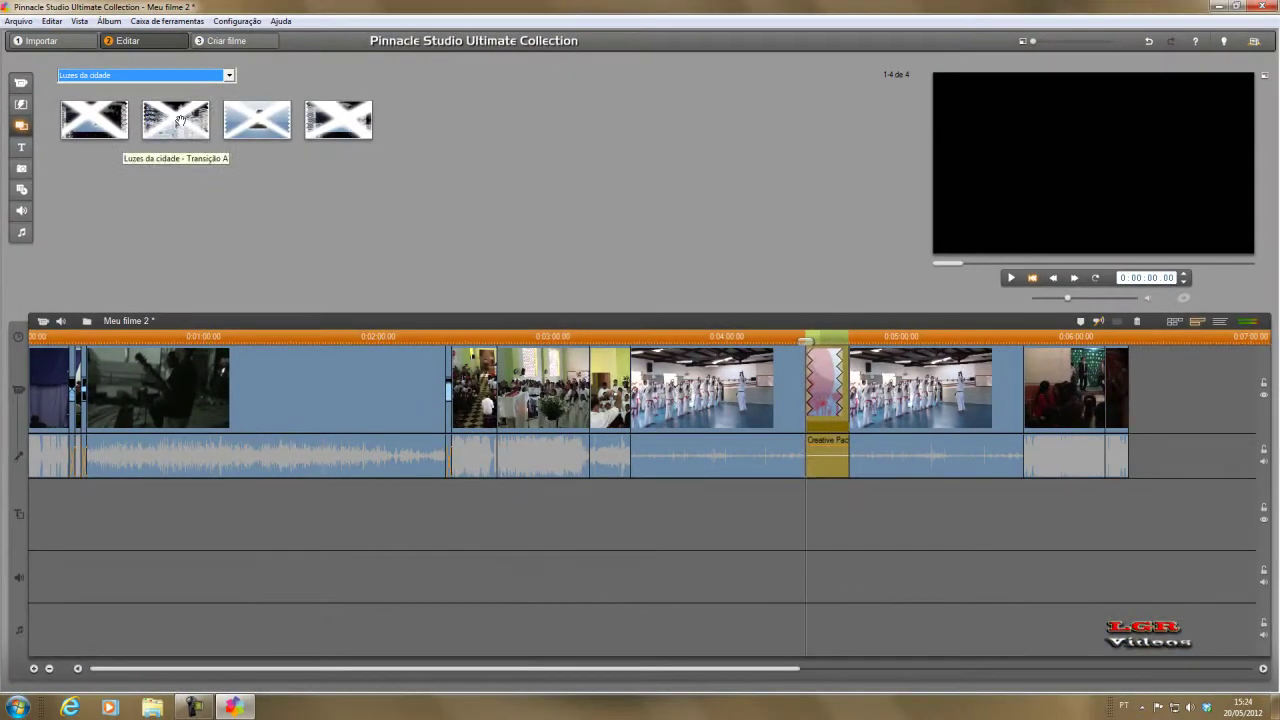
{"action": "left_click", "coordinate": [178, 121]}
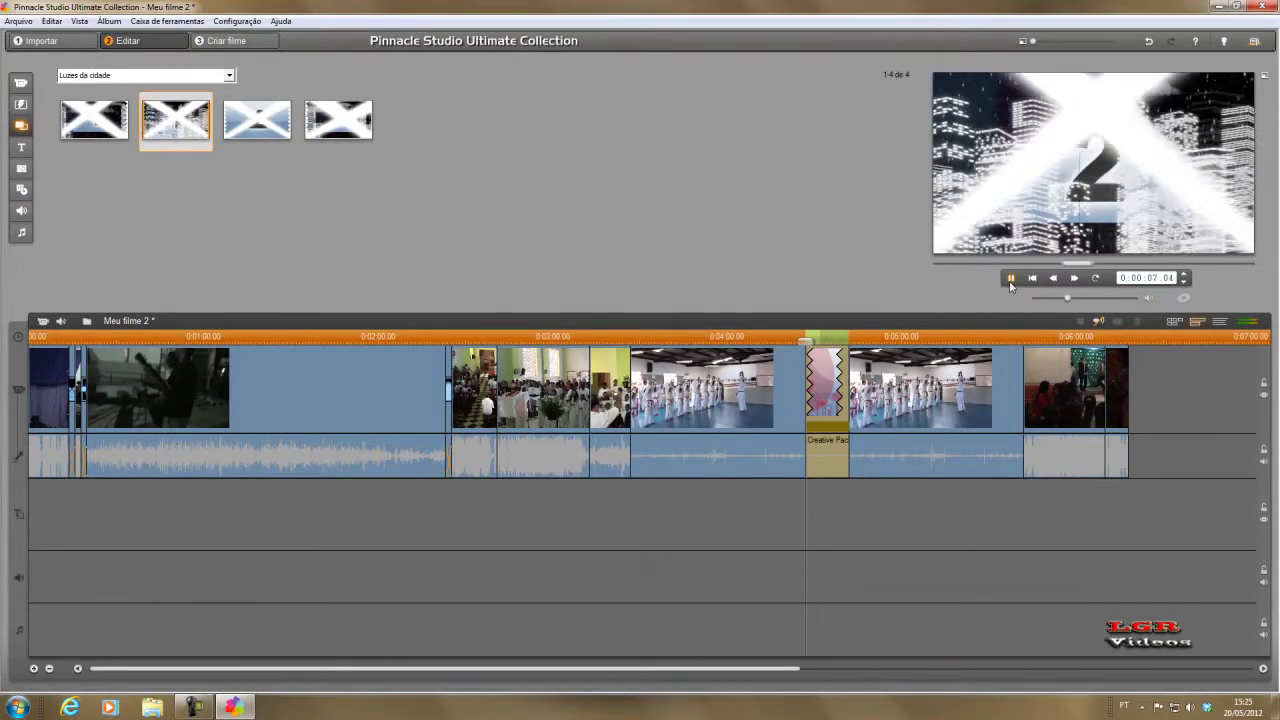
{"action": "left_click", "coordinate": [1010, 281]}
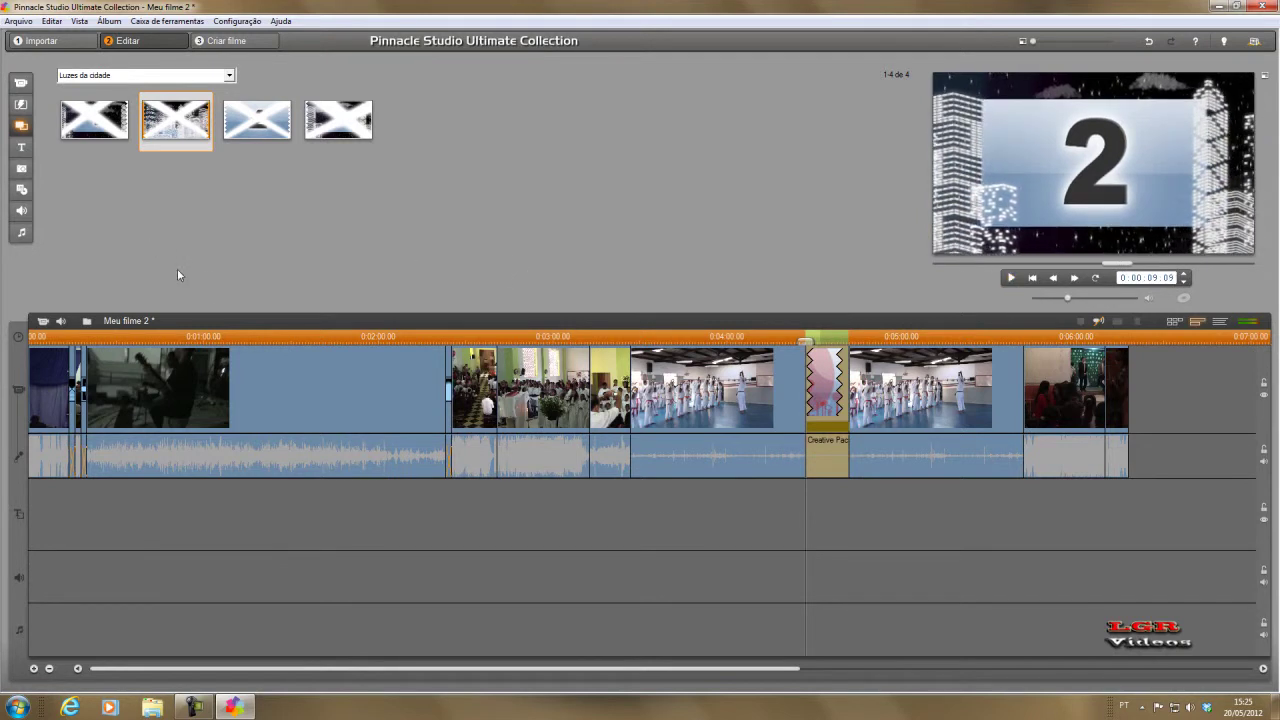
Open the titles album and view the Família titles, including the cake-themed Feliz Aniversário and the diploma title
{"action": "left_click", "coordinate": [21, 147]}
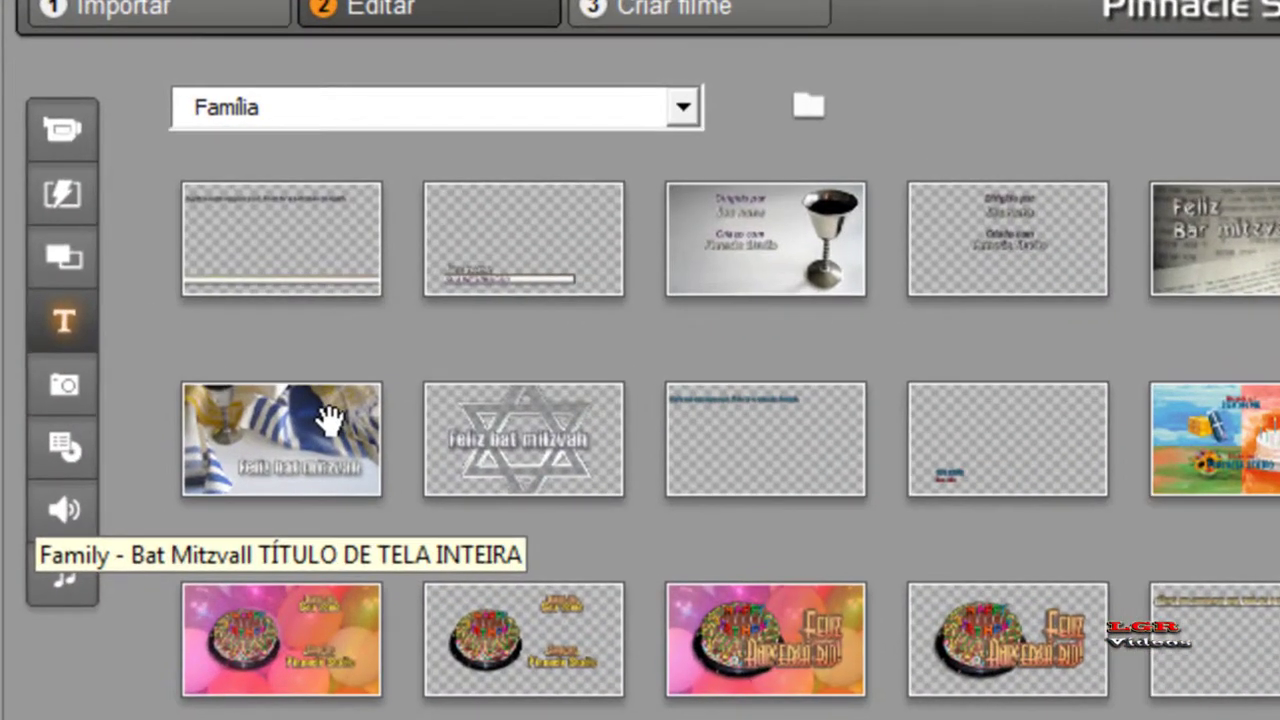
{"action": "left_click", "coordinate": [550, 272]}
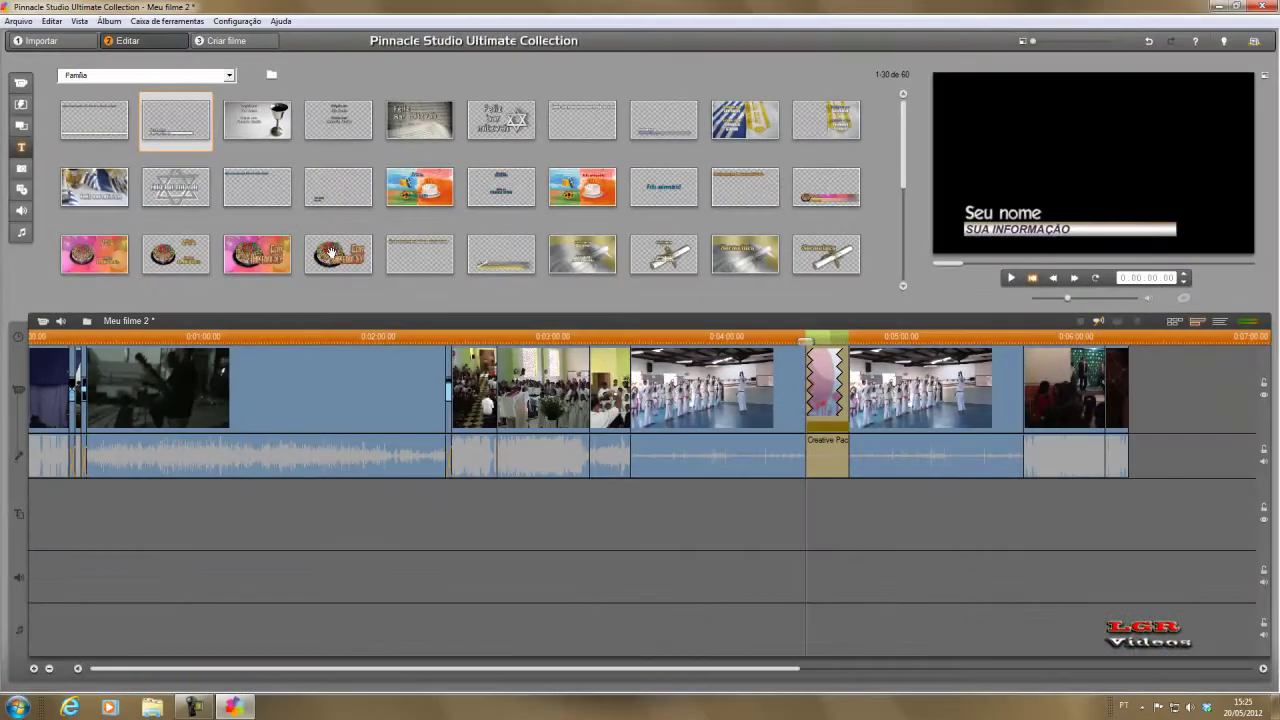
{"action": "left_click", "coordinate": [1004, 622]}
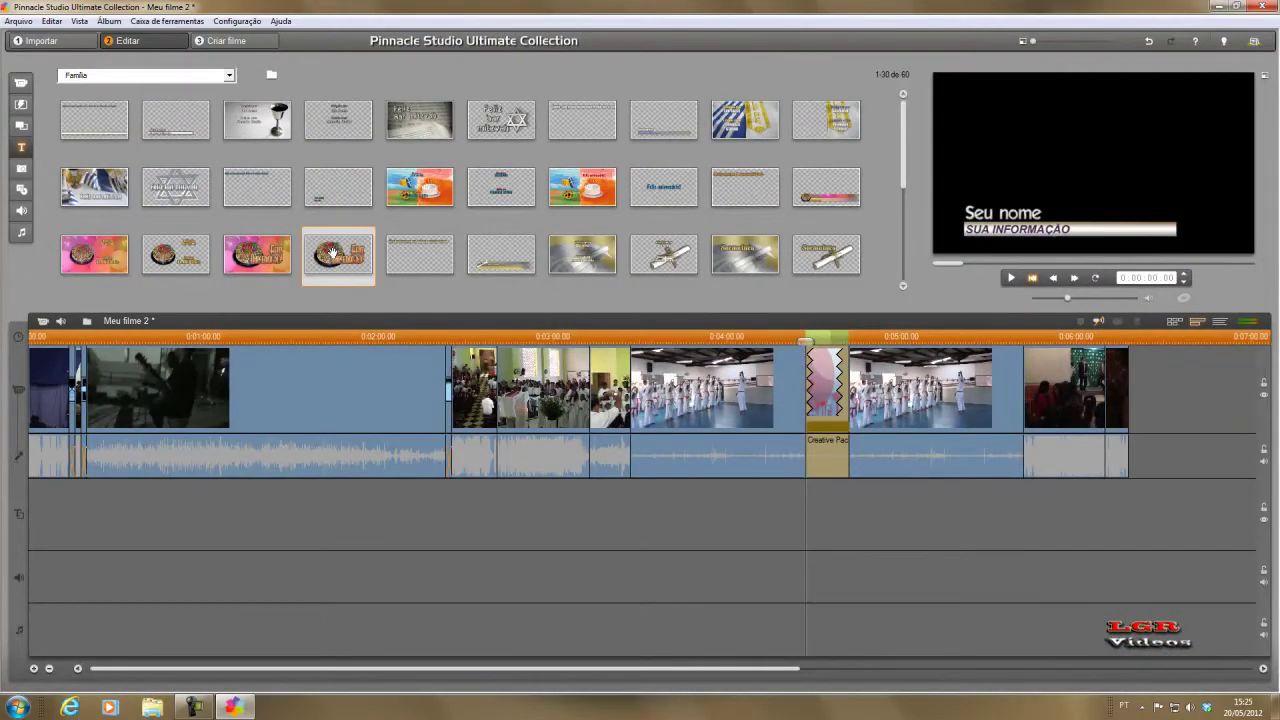
{"action": "left_click", "coordinate": [594, 256]}
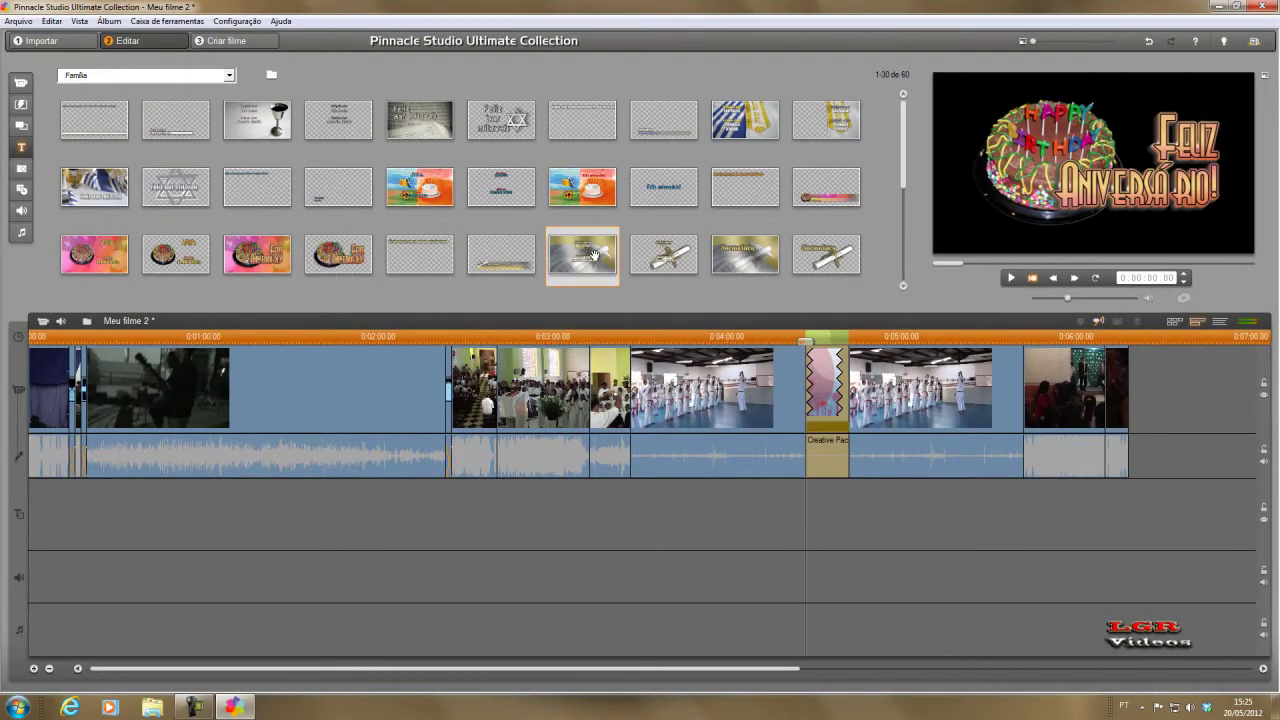
Switch the titles to the Títulos em movimento padrão collection and play a preview of the explosion title
{"action": "left_click", "coordinate": [229, 75]}
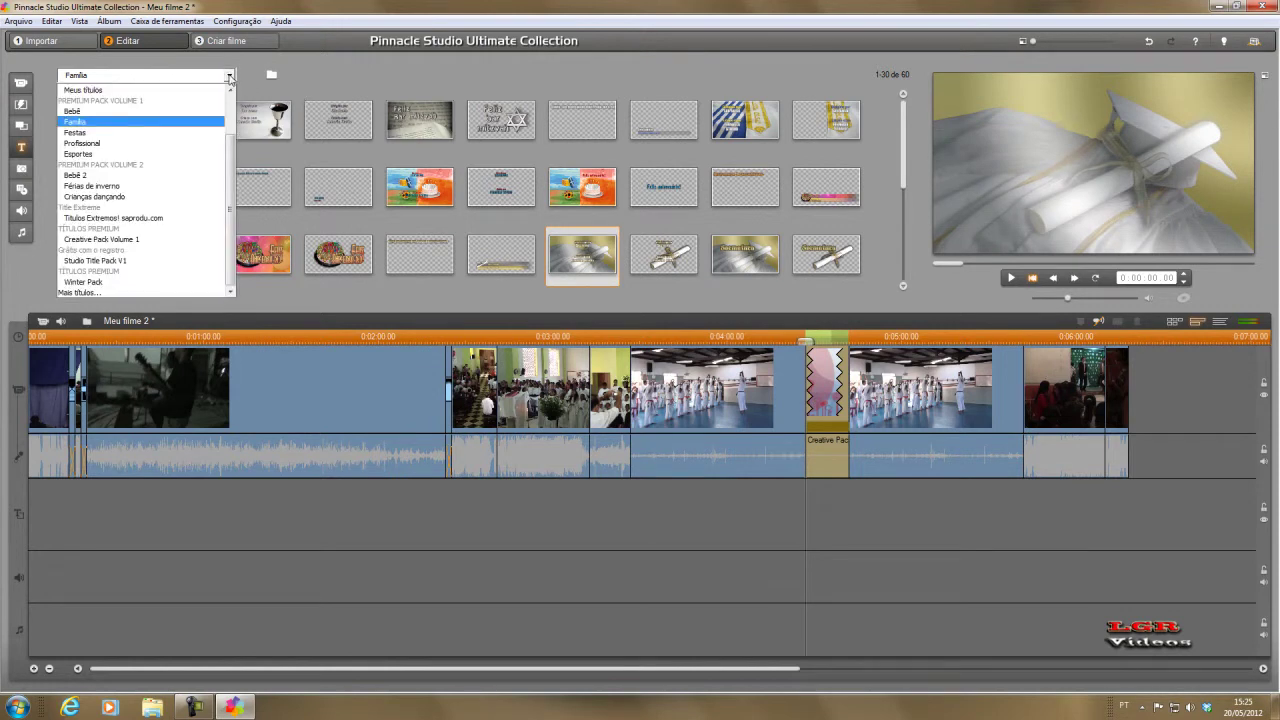
{"action": "scroll", "coordinate": [229, 140], "scroll_direction": "up", "scroll_amount": 1}
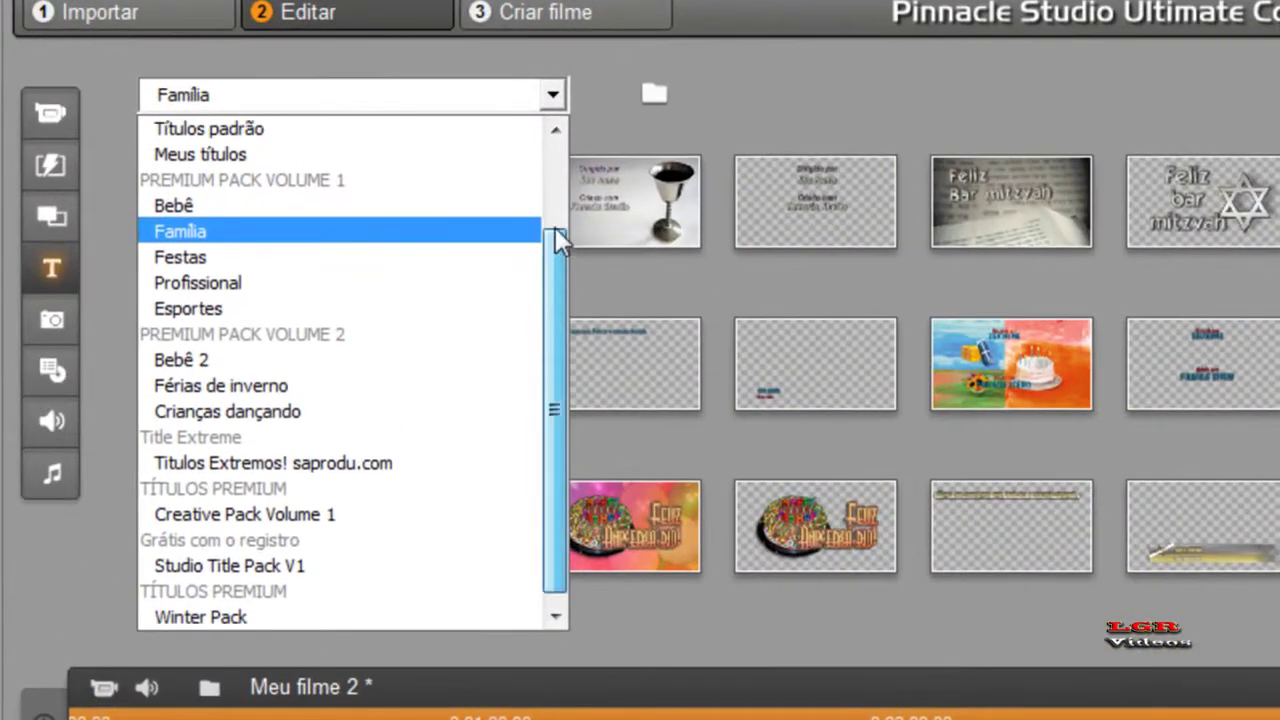
{"action": "left_click_drag", "start_coordinate": [557, 240], "coordinate": [557, 160]}
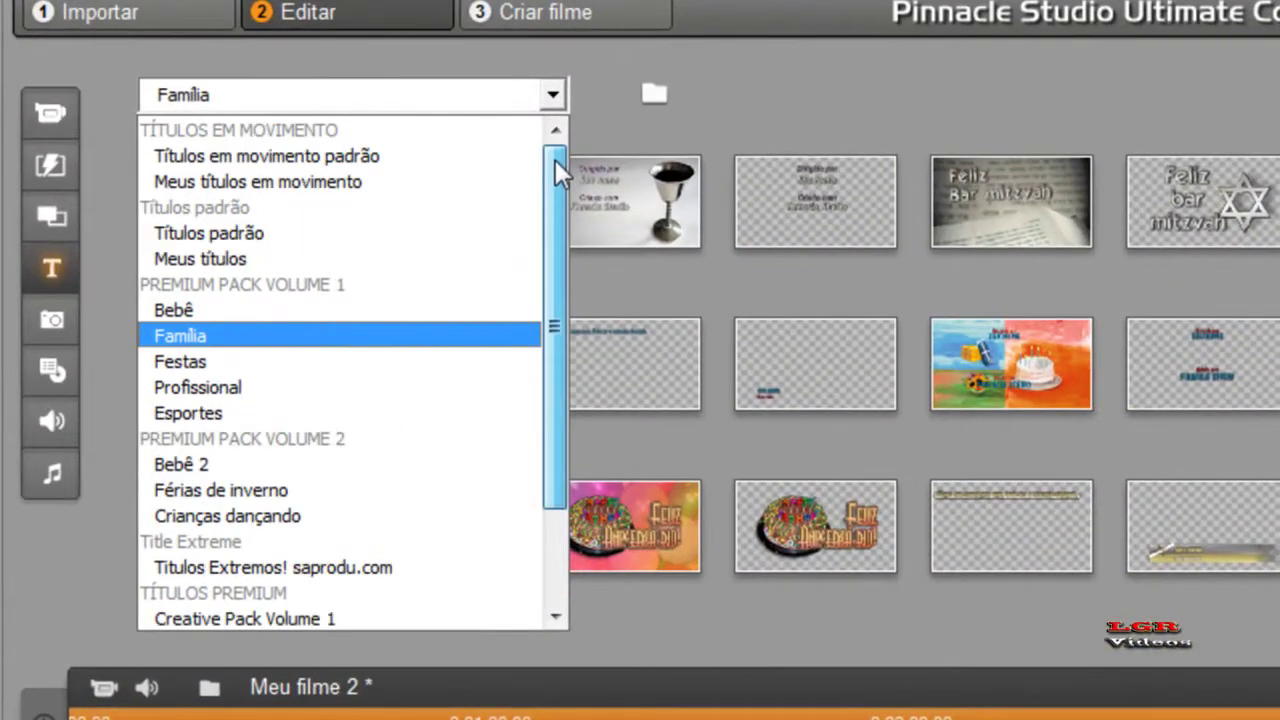
{"action": "left_click", "coordinate": [314, 157]}
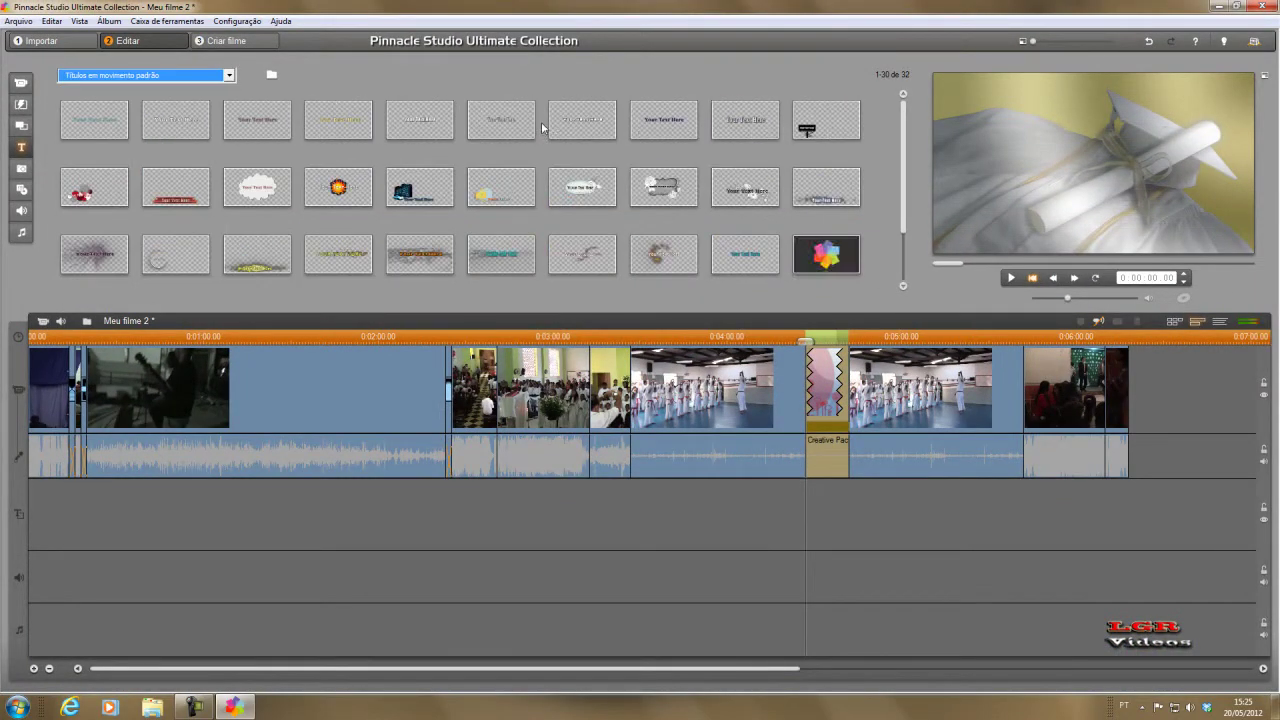
{"action": "left_click", "coordinate": [338, 187]}
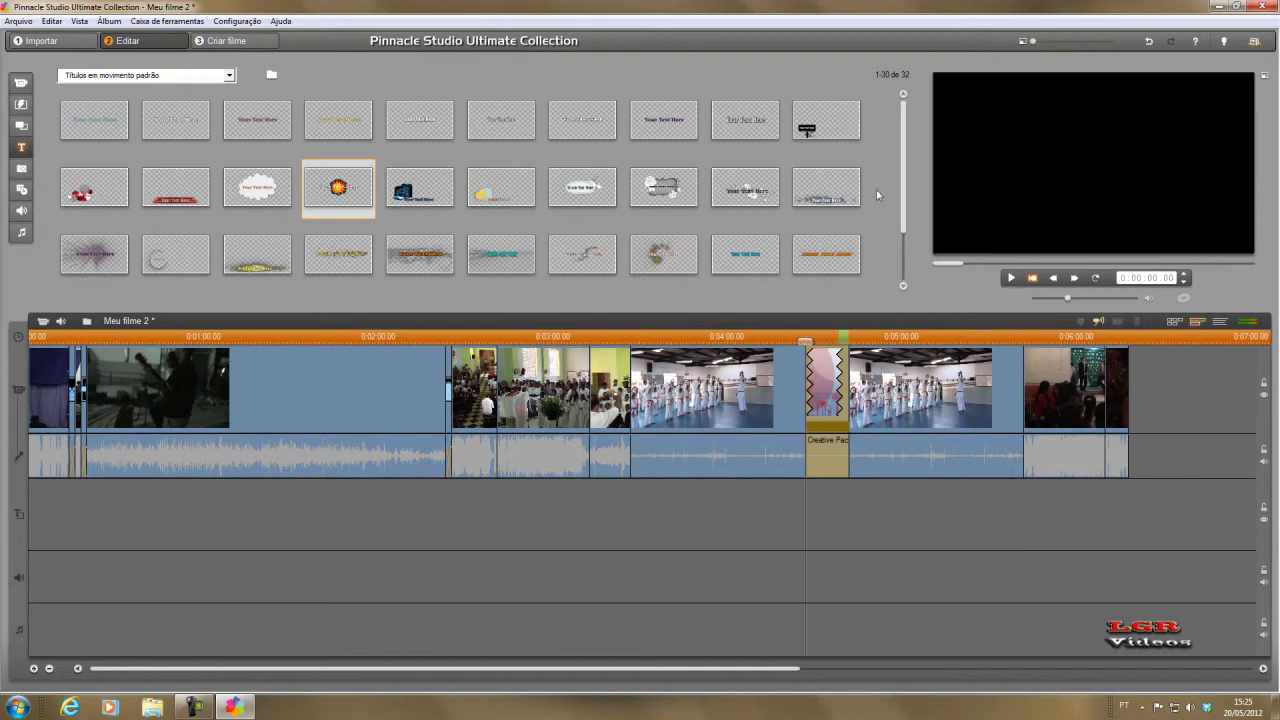
{"action": "left_click", "coordinate": [1011, 278]}
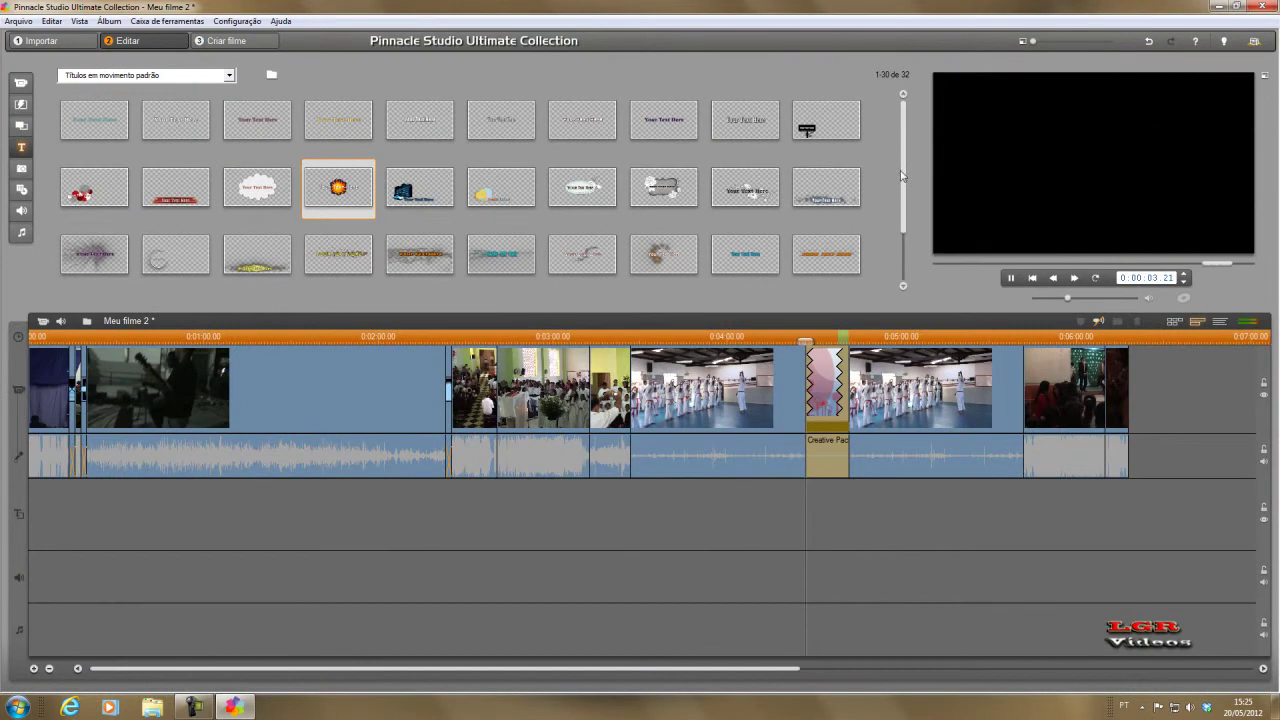
Play a preview of the motion title with the glowing yellow-green light burst
{"action": "scroll", "coordinate": [901, 176], "scroll_direction": "down", "scroll_amount": 1}
{"action": "left_click", "coordinate": [257, 187]}
{"action": "left_click", "coordinate": [1011, 278]}
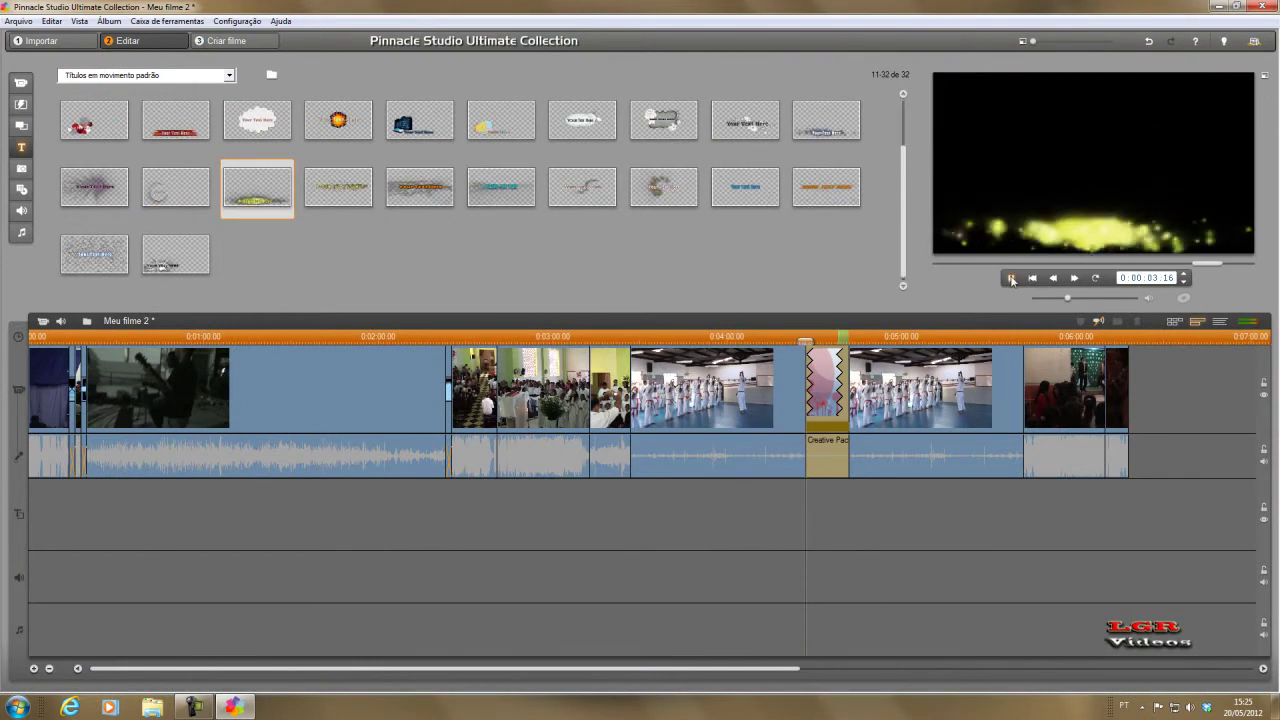
Place the ring-shaped motion title on the title track under the guitarist clip and replace its text with "LGR" and "Vídeos" on two lines
{"action": "left_click_drag", "start_coordinate": [156, 197], "coordinate": [181, 500]}
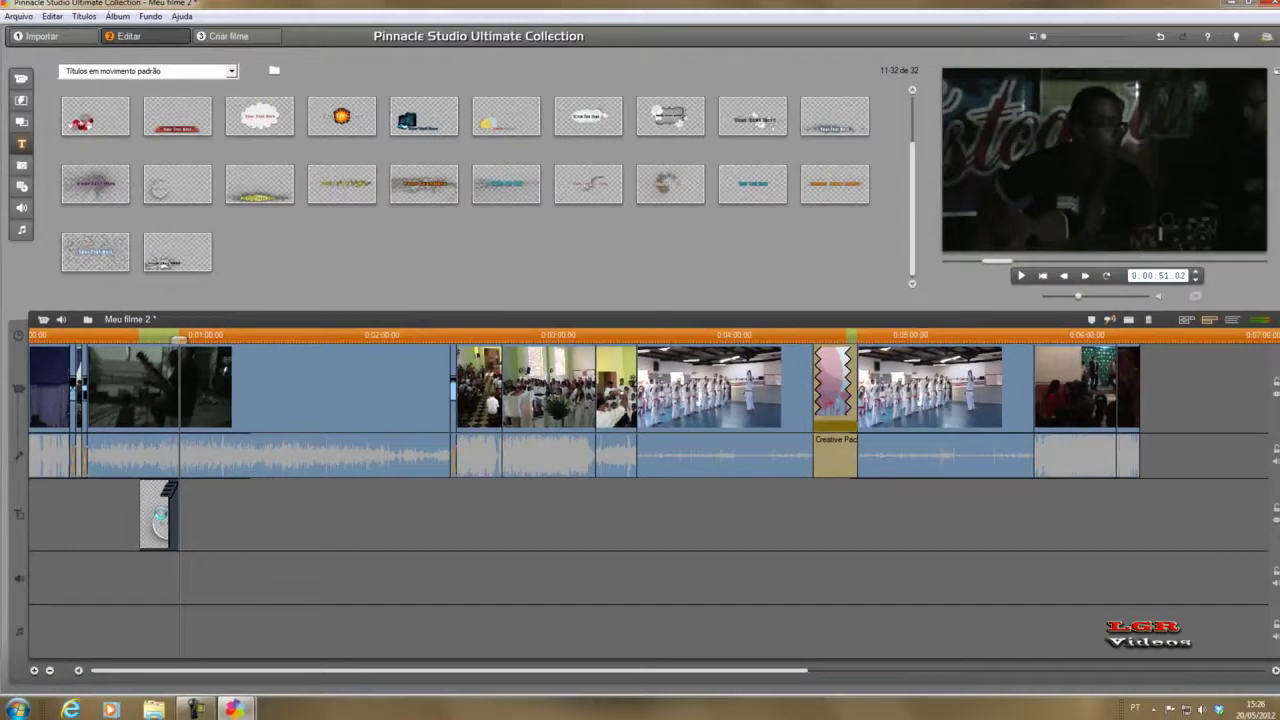
{"action": "double_click", "coordinate": [330, 500]}
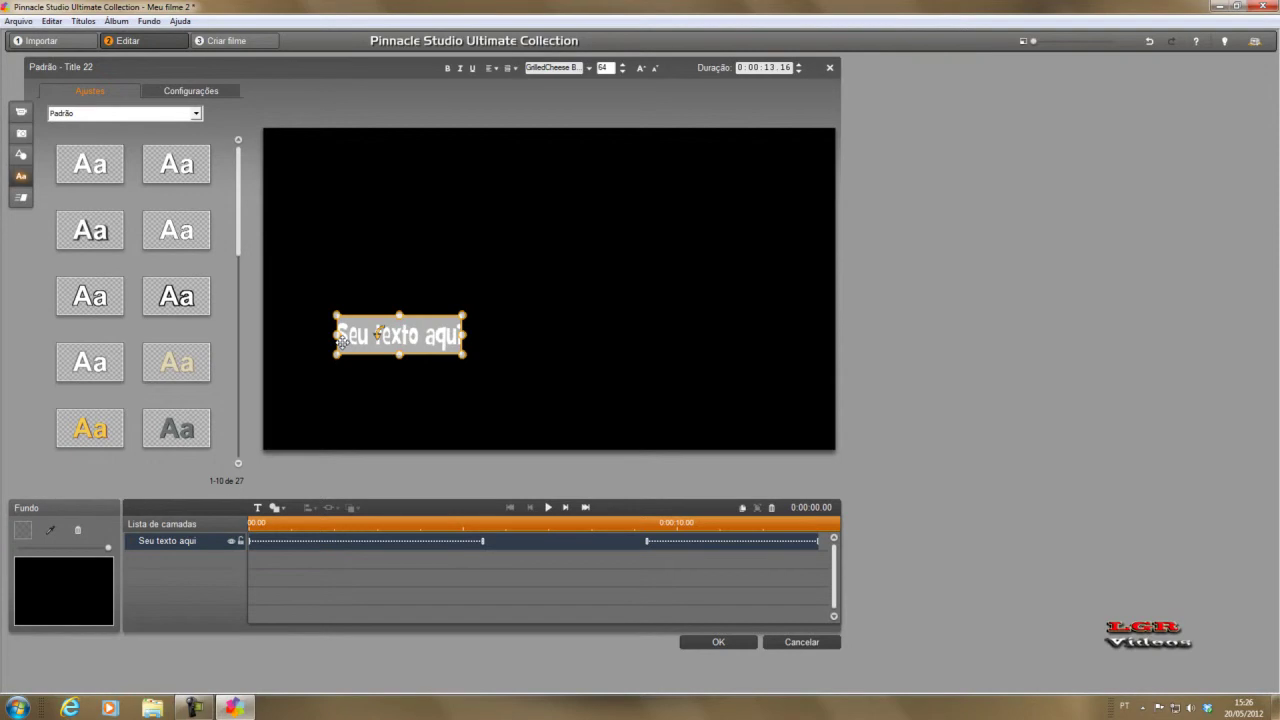
{"action": "key", "text": "Delete"}
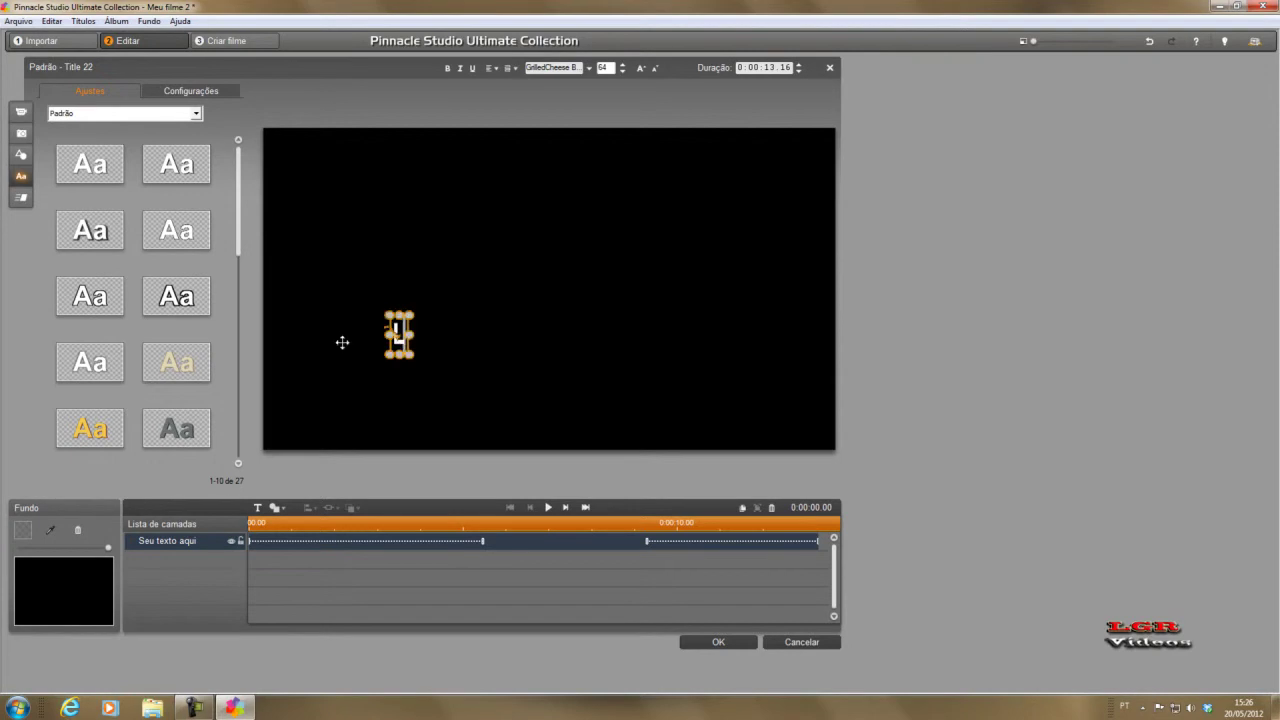
{"action": "type", "text": "LGR"}
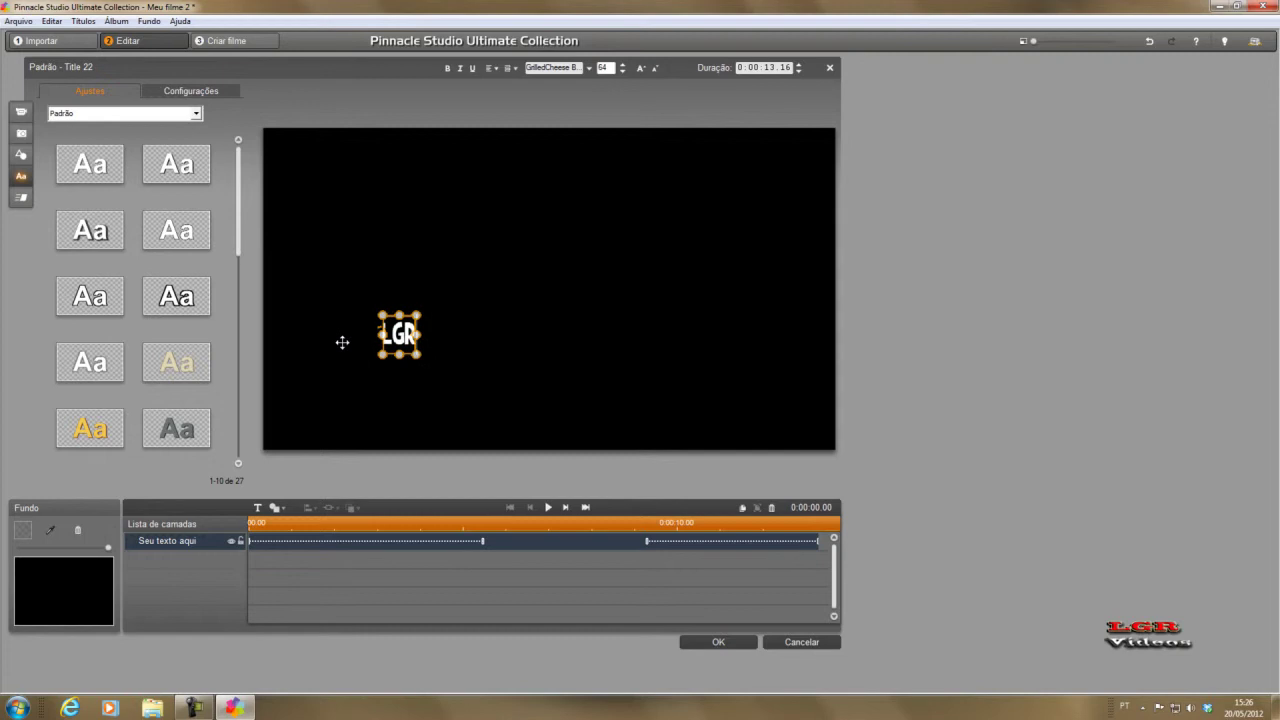
{"action": "key", "text": "Return"}
{"action": "type", "text": "V"}
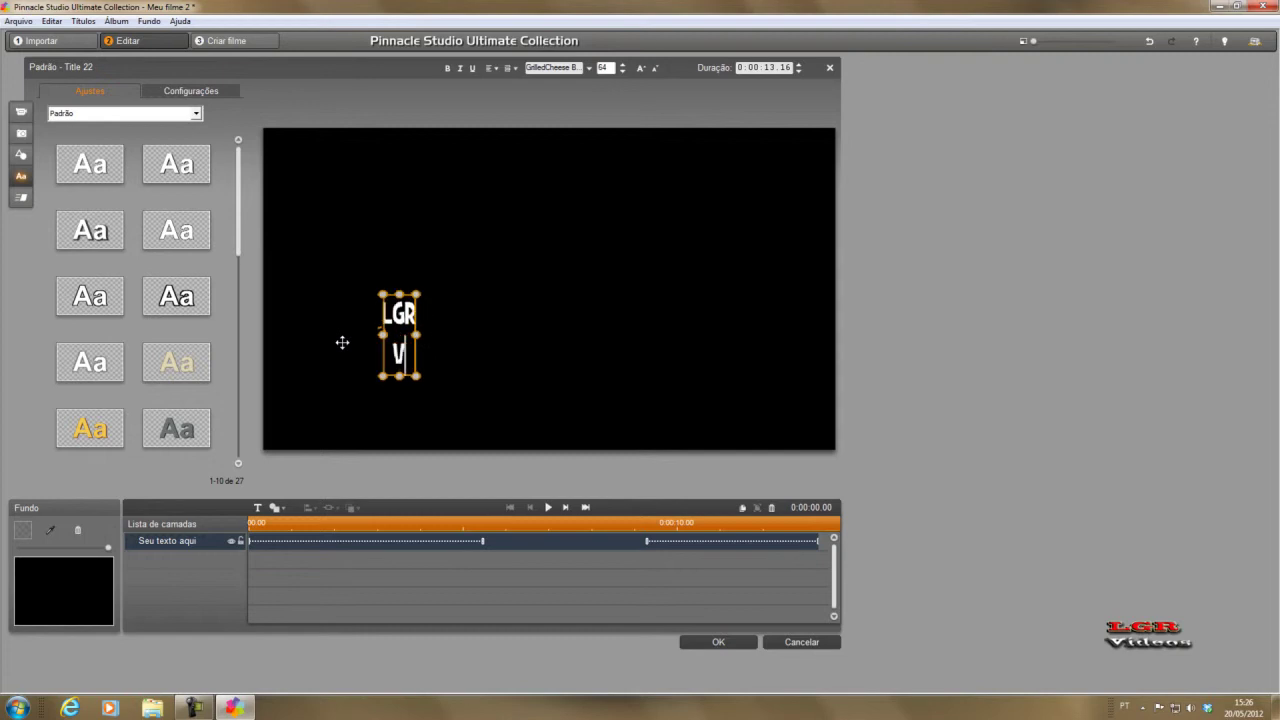
{"action": "type", "text": "ídeos"}
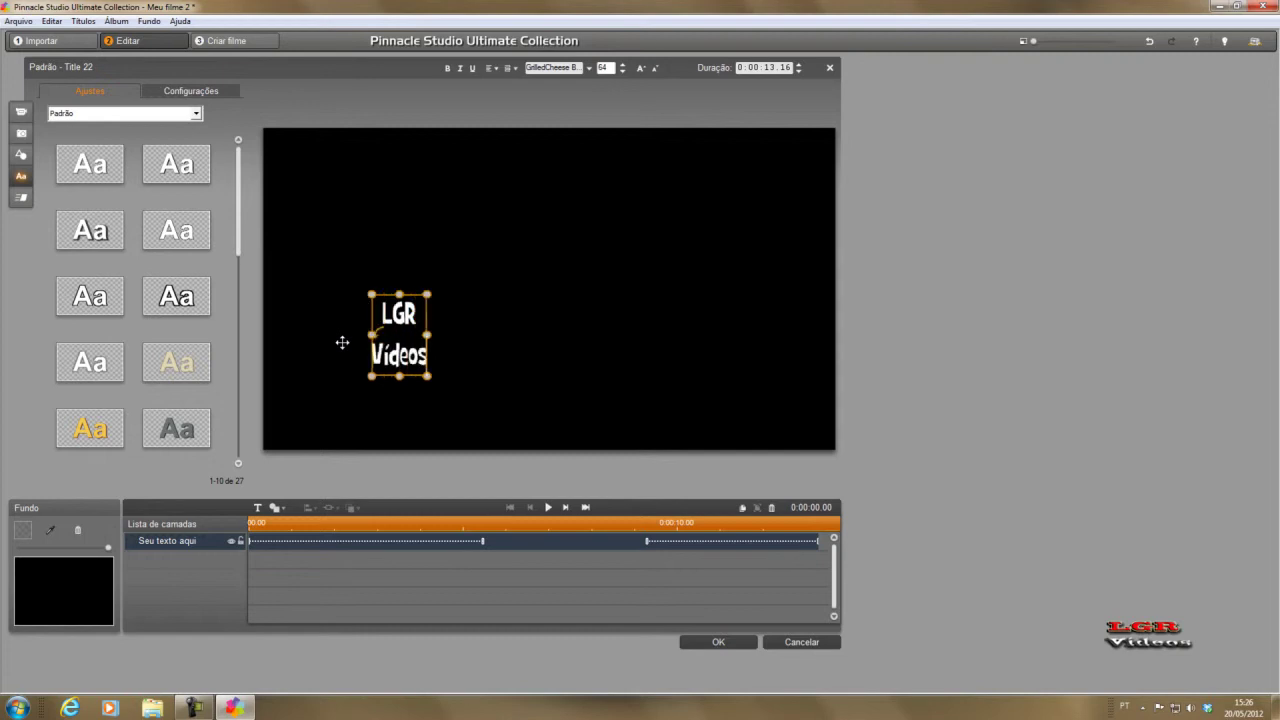
{"action": "left_click", "coordinate": [716, 641]}
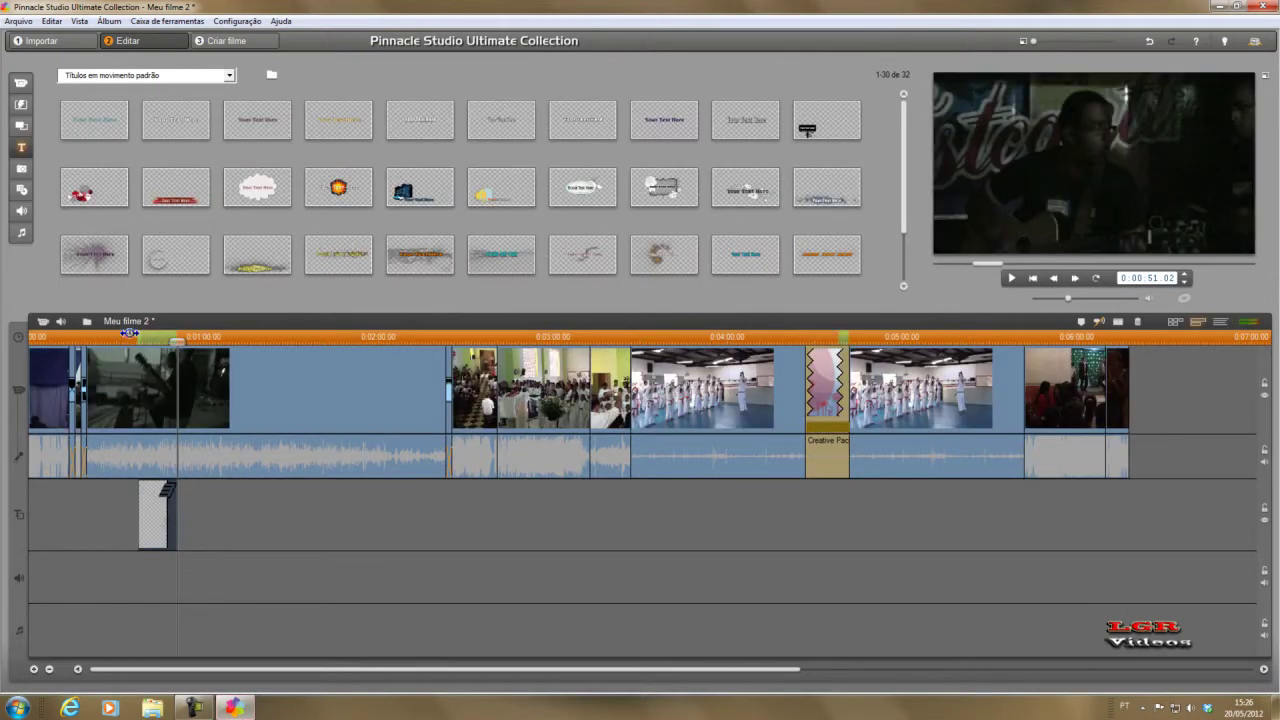
{"action": "left_click", "coordinate": [131, 336]}
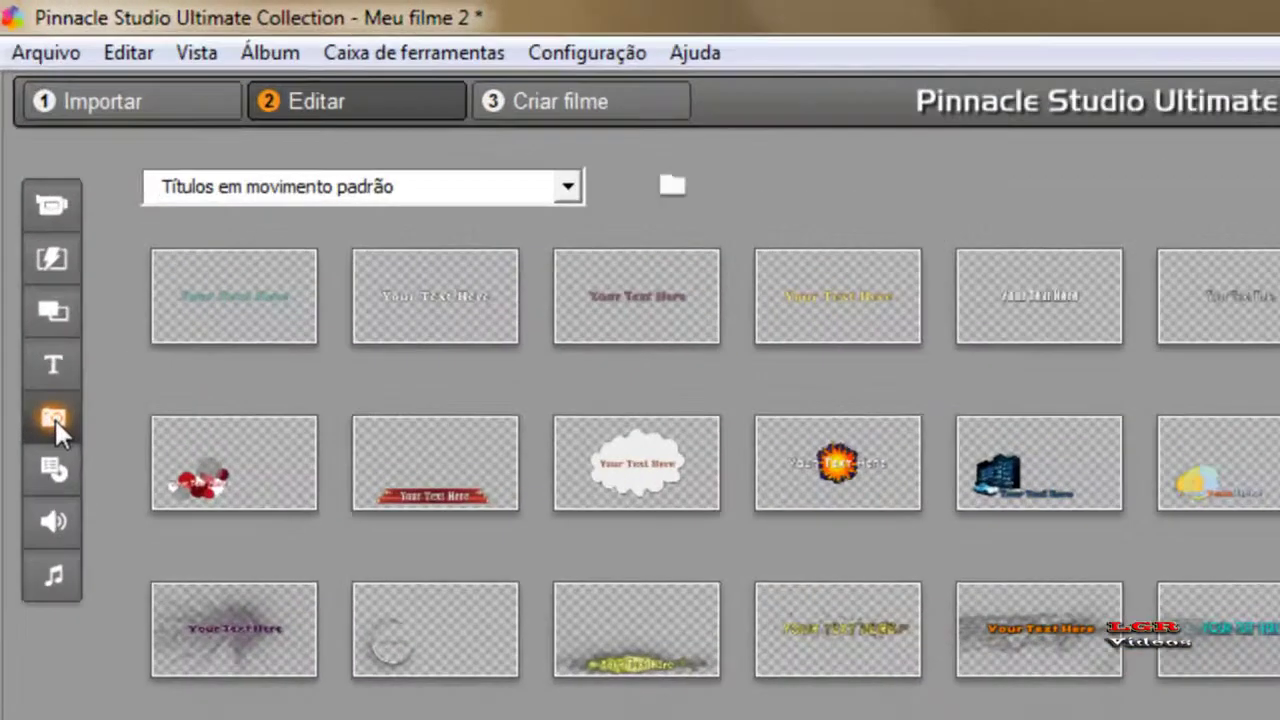
From the Logo LGR photos, place the transparent ring logo on the title track at about 1:11 and the golden logo at the video track's start
{"action": "left_click", "coordinate": [22, 170]}
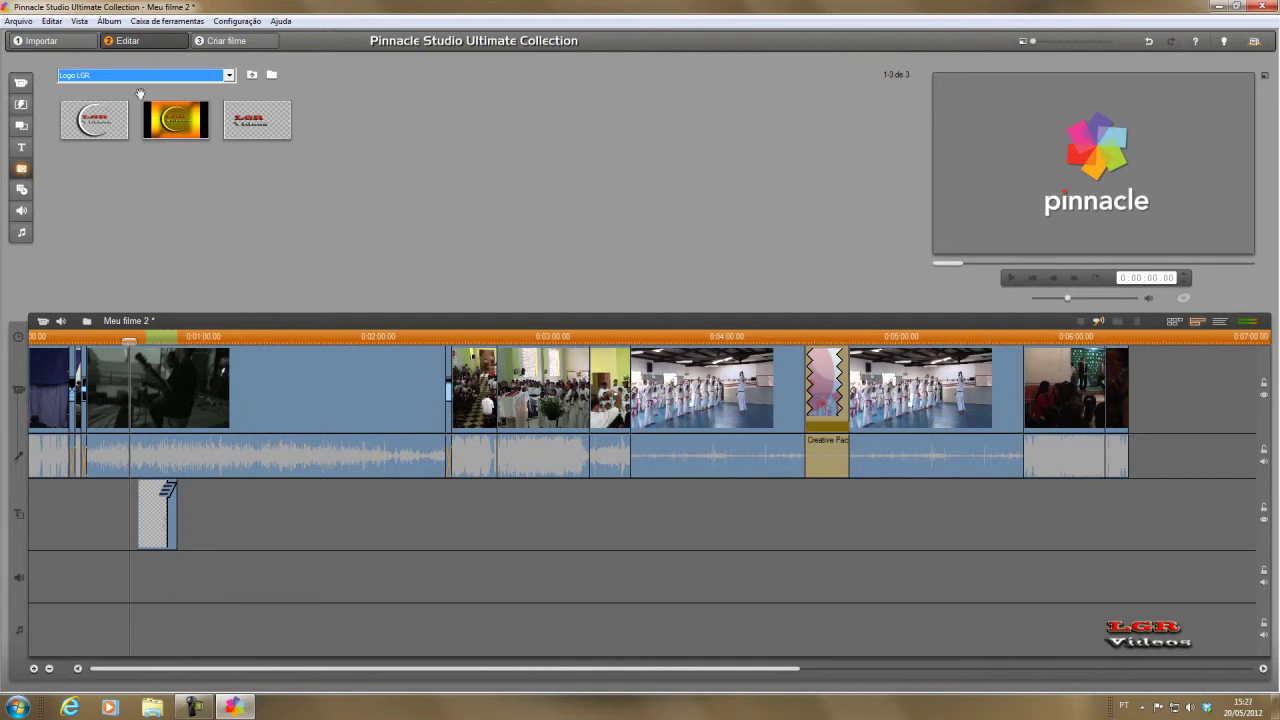
{"action": "left_click", "coordinate": [100, 119]}
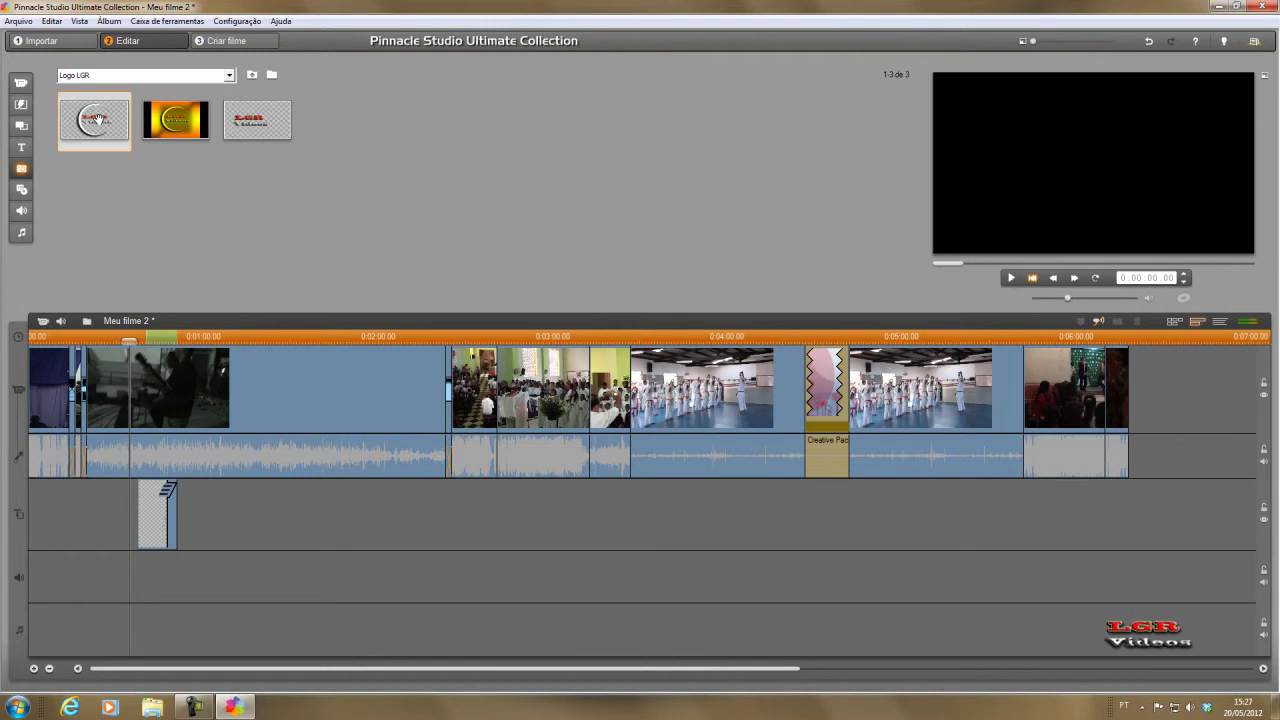
{"action": "left_click_drag", "start_coordinate": [90, 119], "coordinate": [236, 507]}
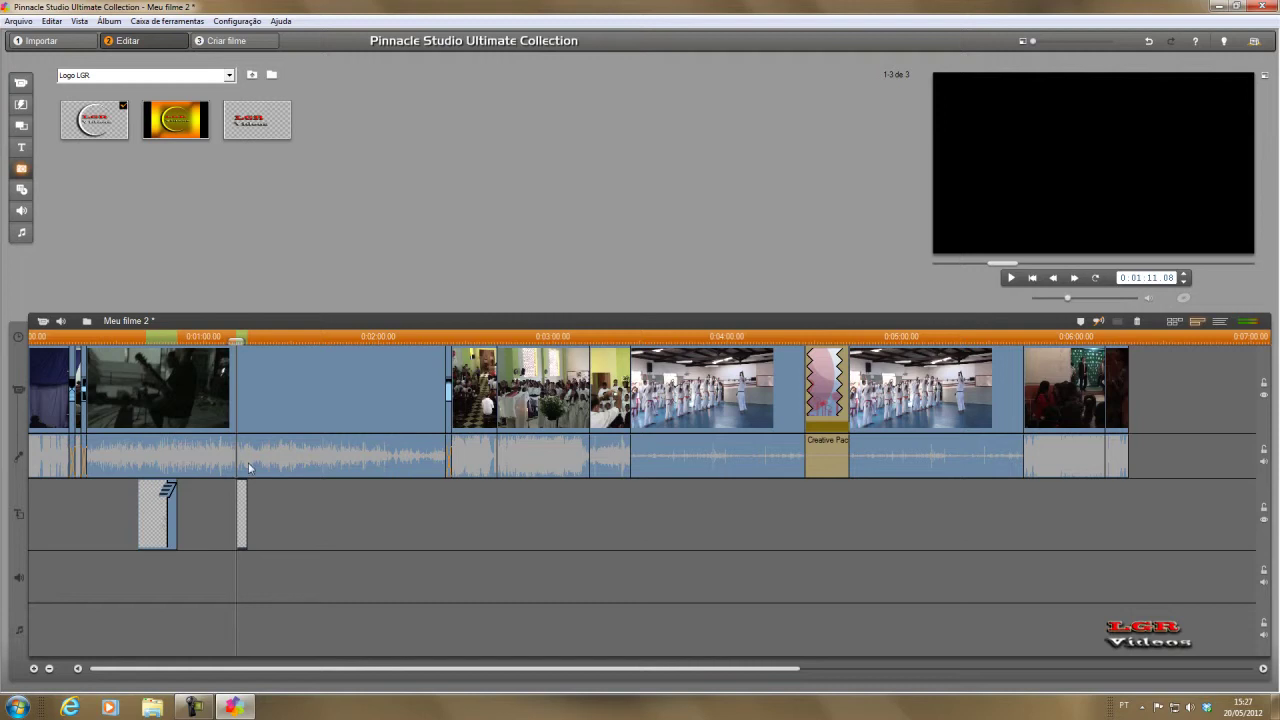
{"action": "left_click", "coordinate": [190, 128]}
{"action": "left_click", "coordinate": [47, 381]}
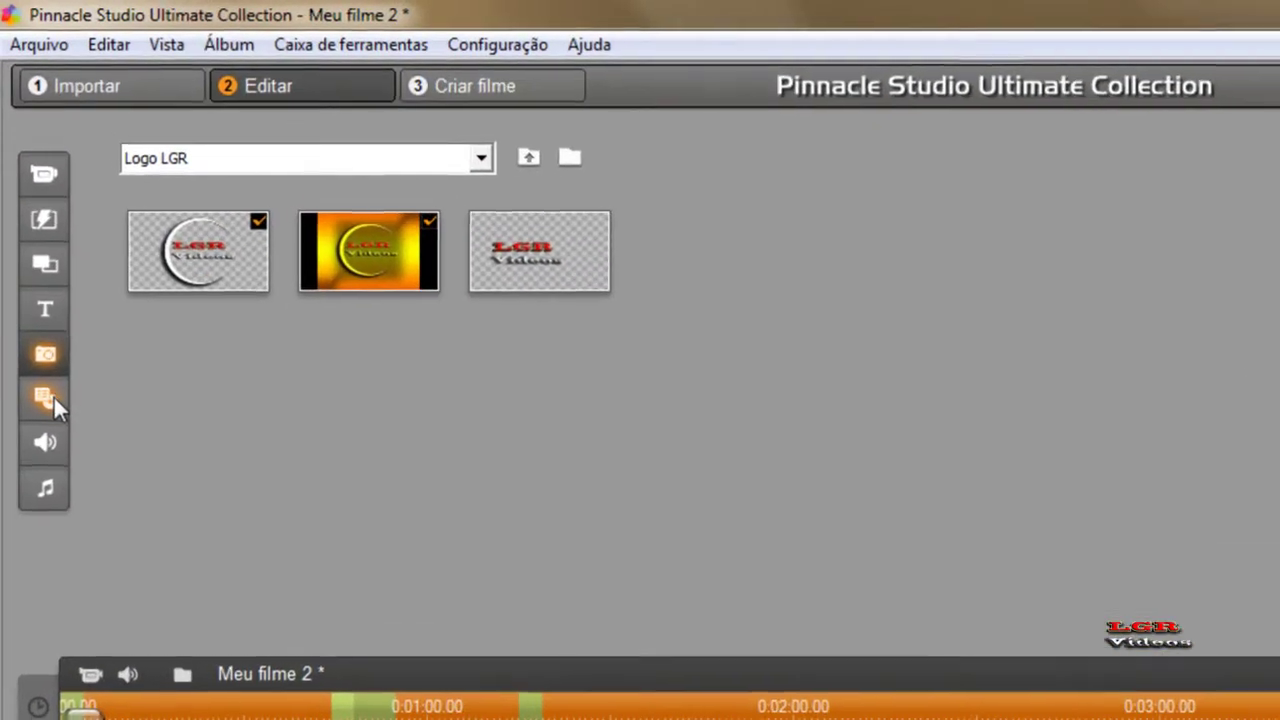
Open the disc menus album, switch to the Super +Effects (casamento) collection and browse its menus
{"action": "left_click", "coordinate": [53, 396]}
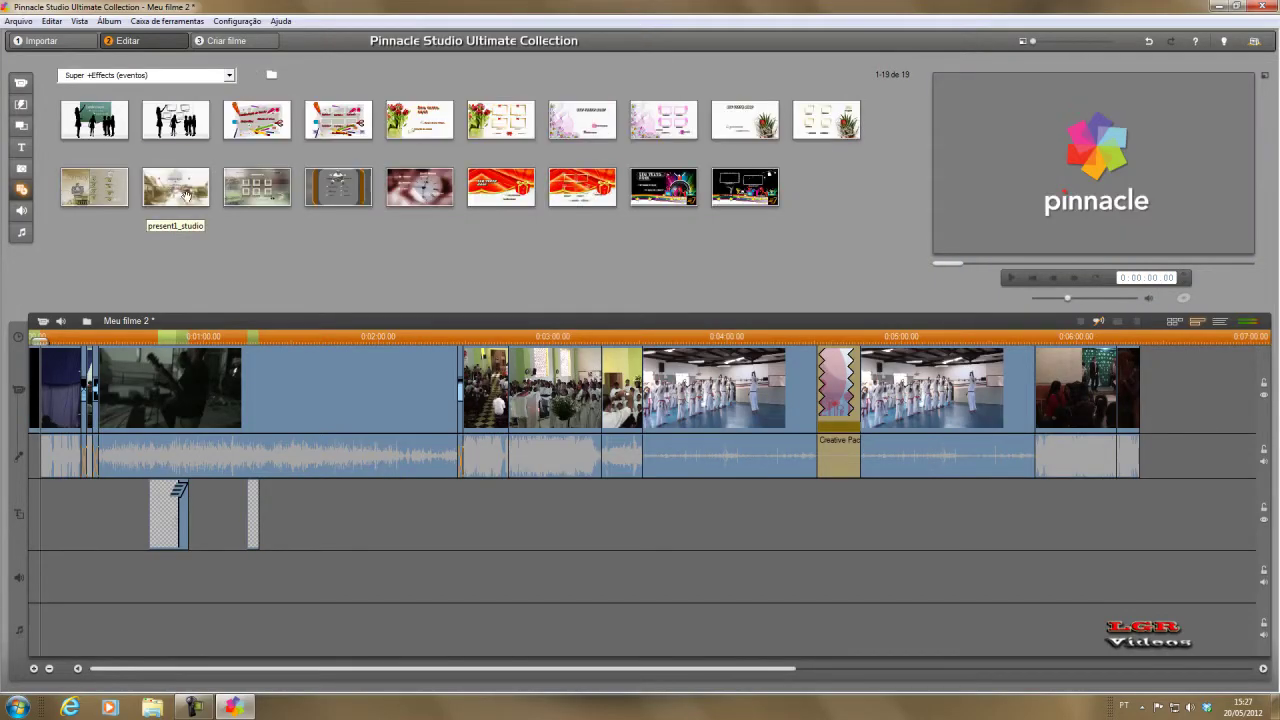
{"action": "left_click", "coordinate": [229, 75]}
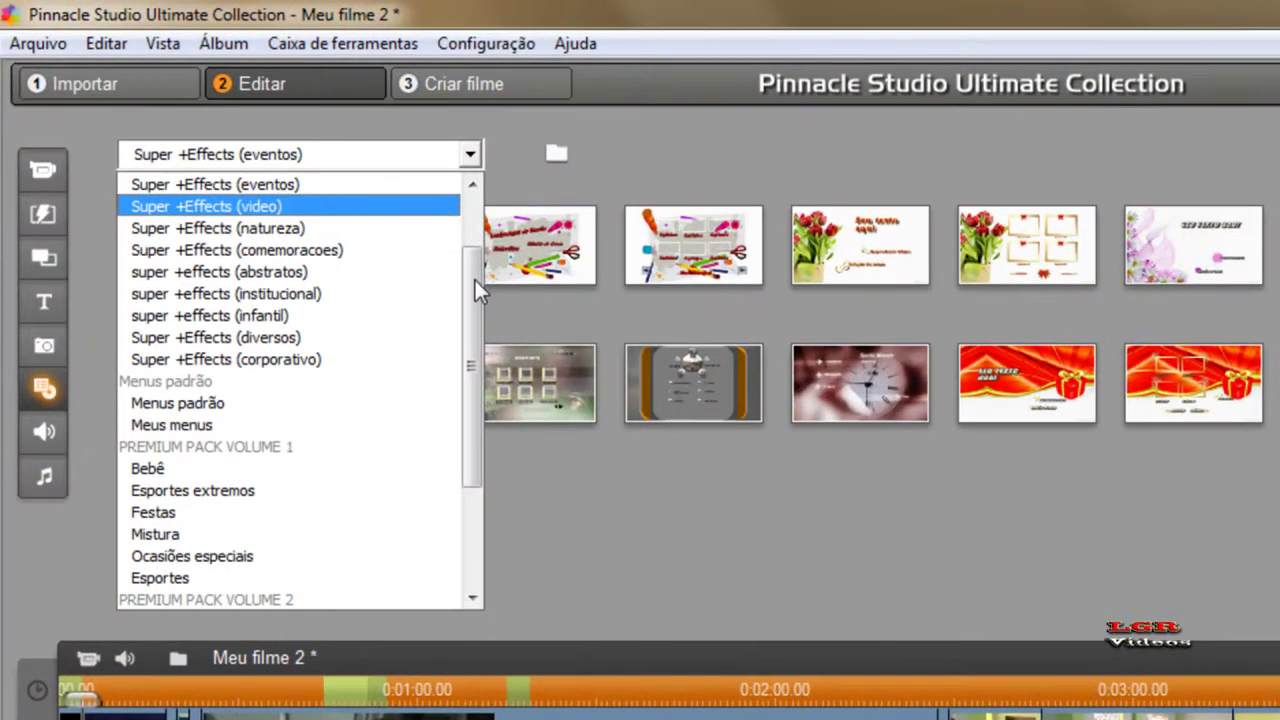
{"action": "scroll", "coordinate": [447, 284], "scroll_direction": "up", "scroll_amount": 2}
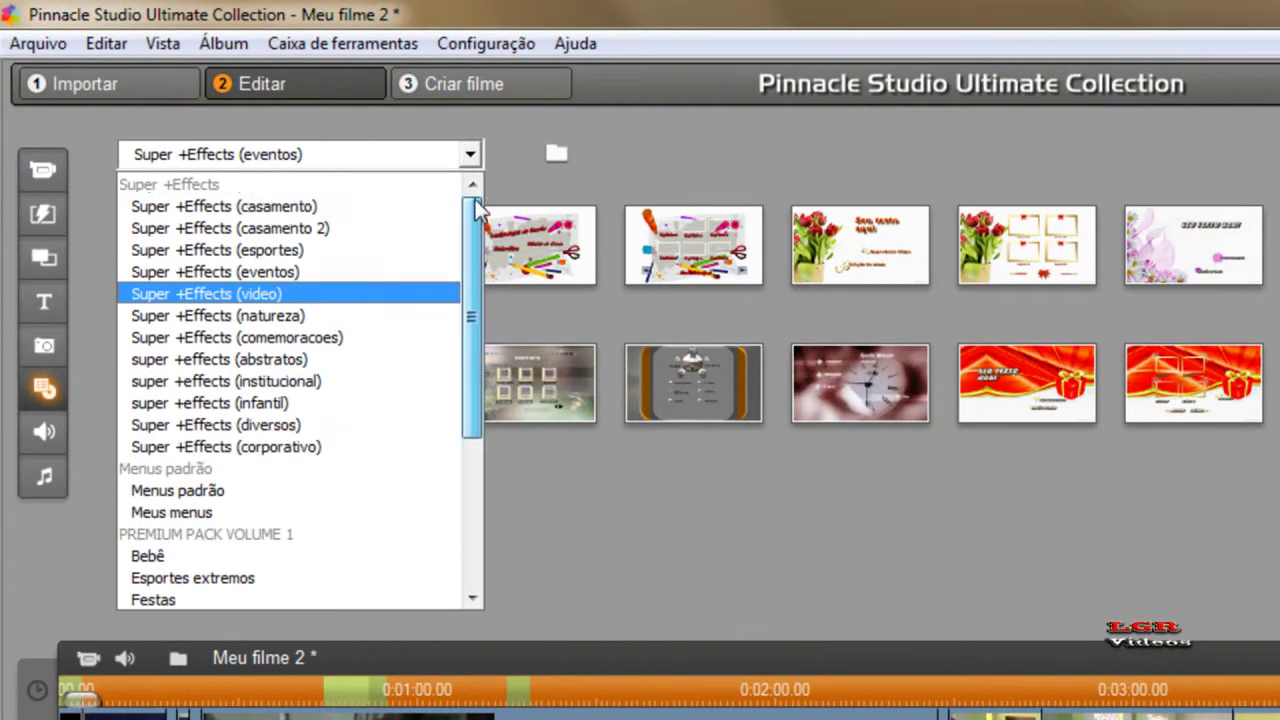
{"action": "left_click", "coordinate": [245, 194]}
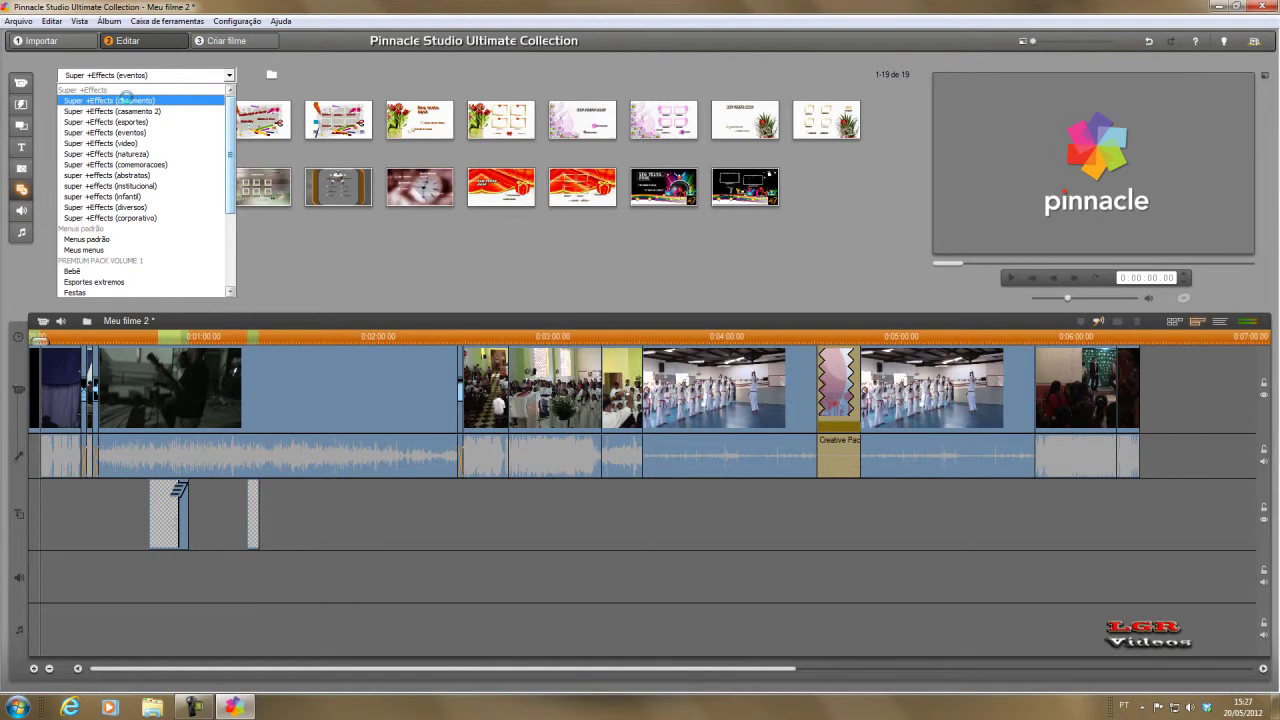
{"action": "left_click", "coordinate": [125, 99]}
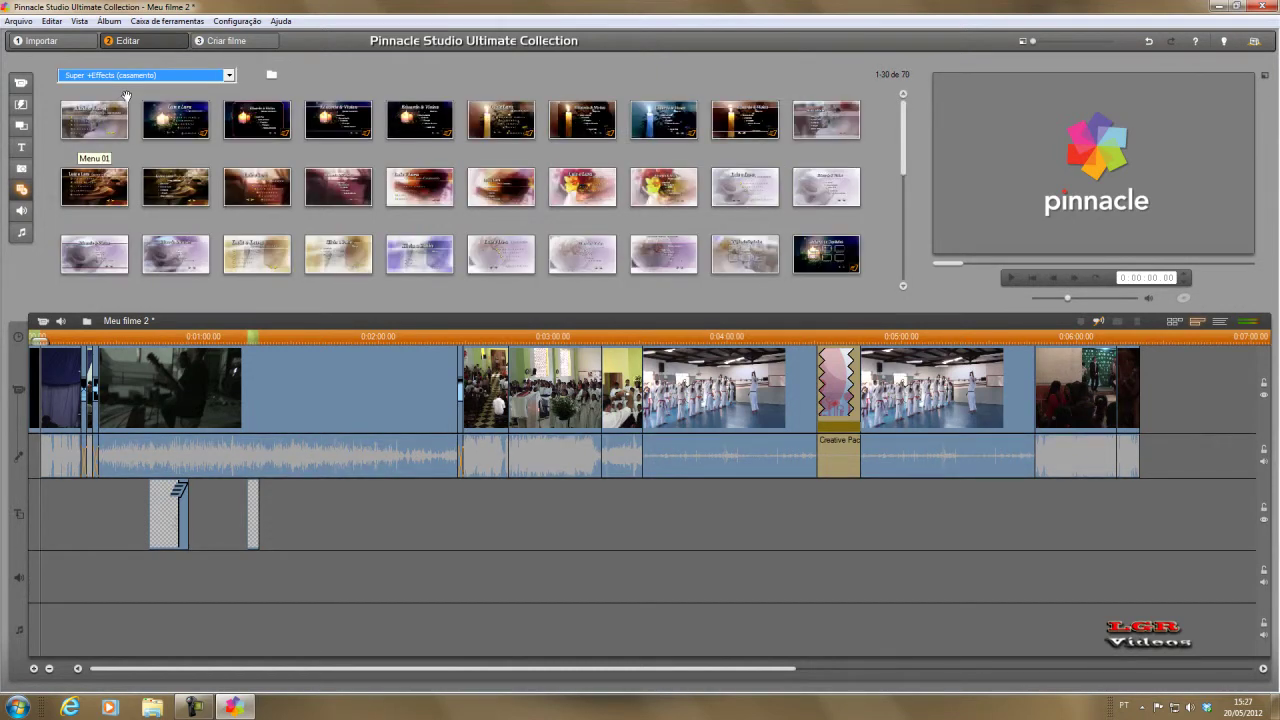
{"action": "left_click_drag", "start_coordinate": [905, 135], "coordinate": [905, 198]}
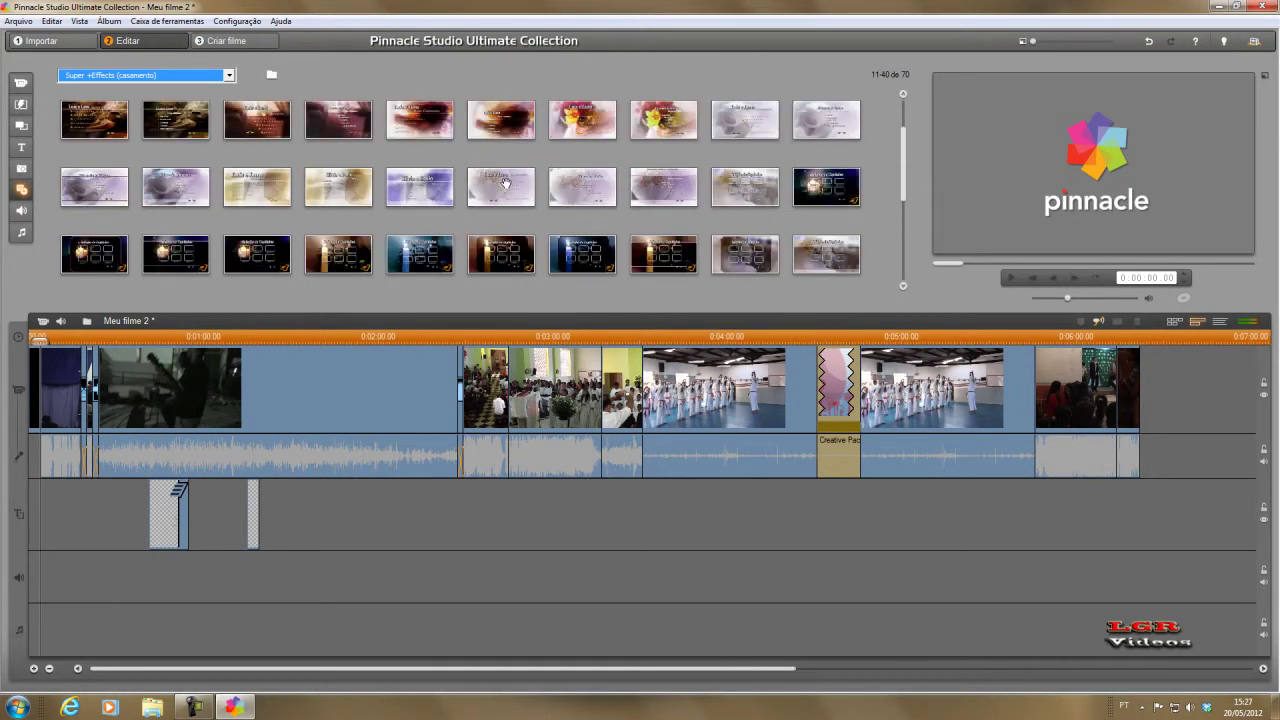
Insert Menu 09 at the start of the movie with chapters created manually, and close the menu editor
{"action": "left_click", "coordinate": [505, 183]}
{"action": "left_click_drag", "start_coordinate": [257, 277], "coordinate": [30, 372]}
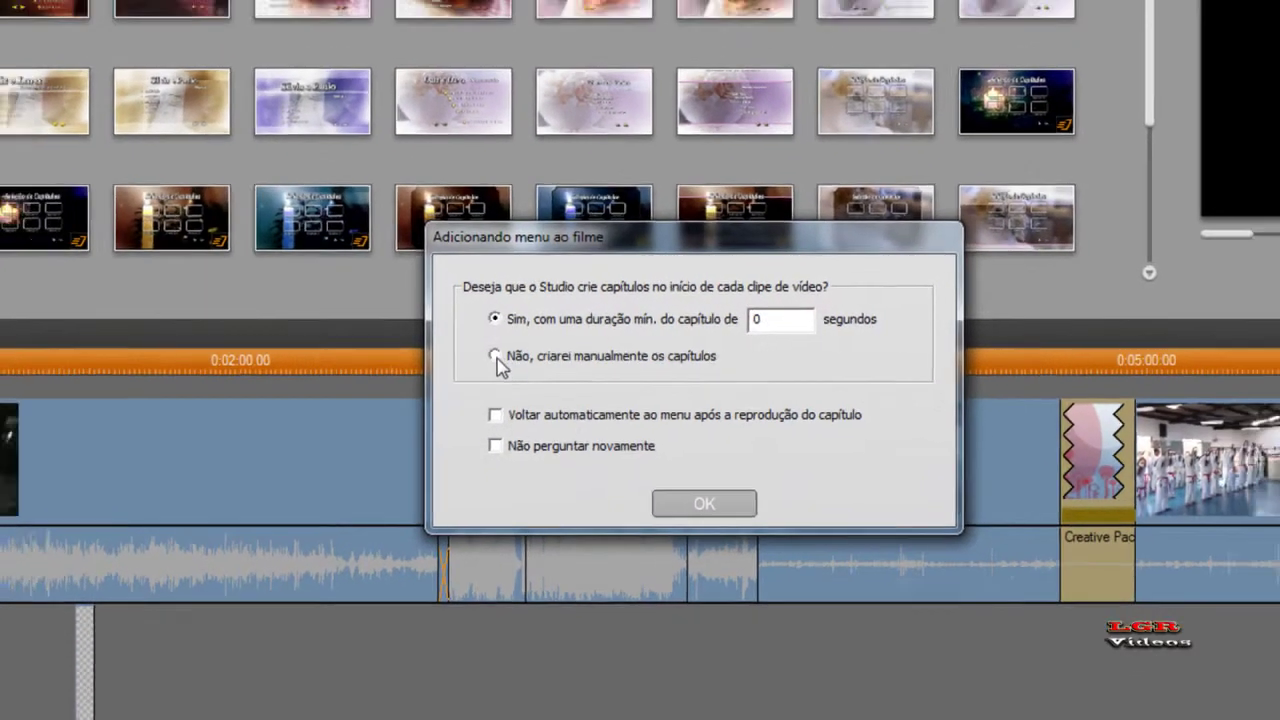
{"action": "left_click", "coordinate": [495, 357]}
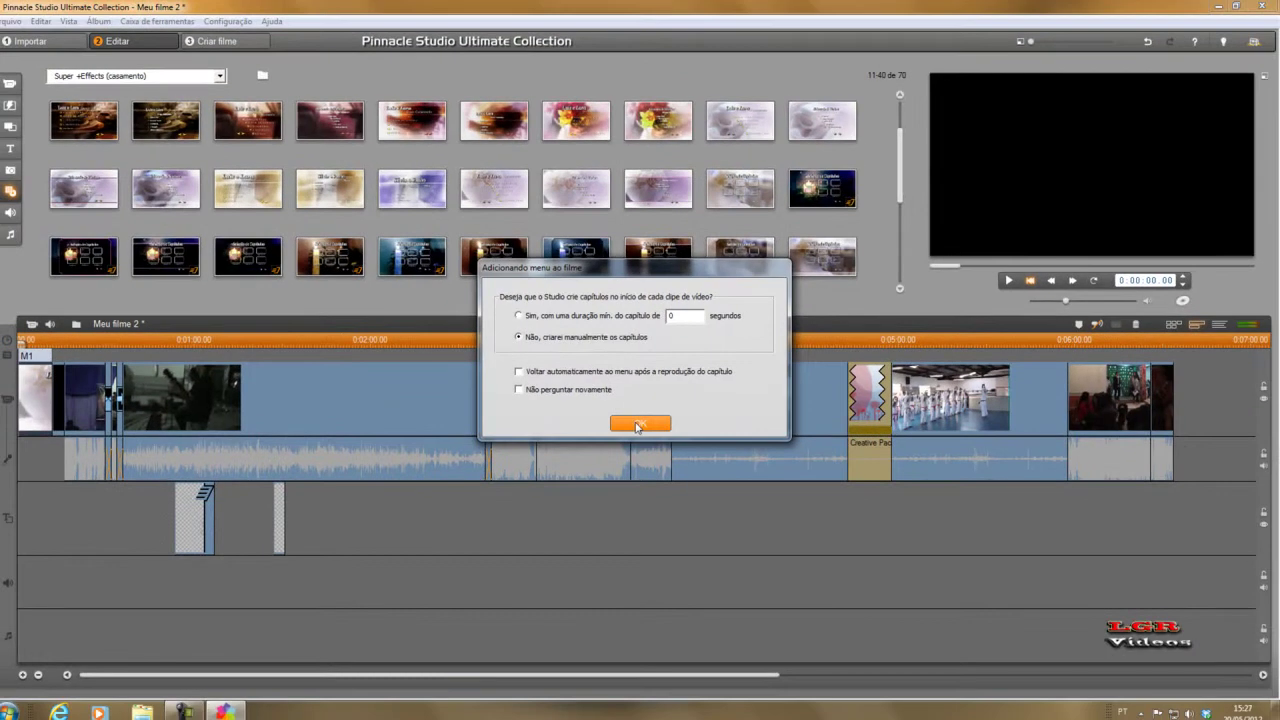
{"action": "left_click", "coordinate": [637, 424]}
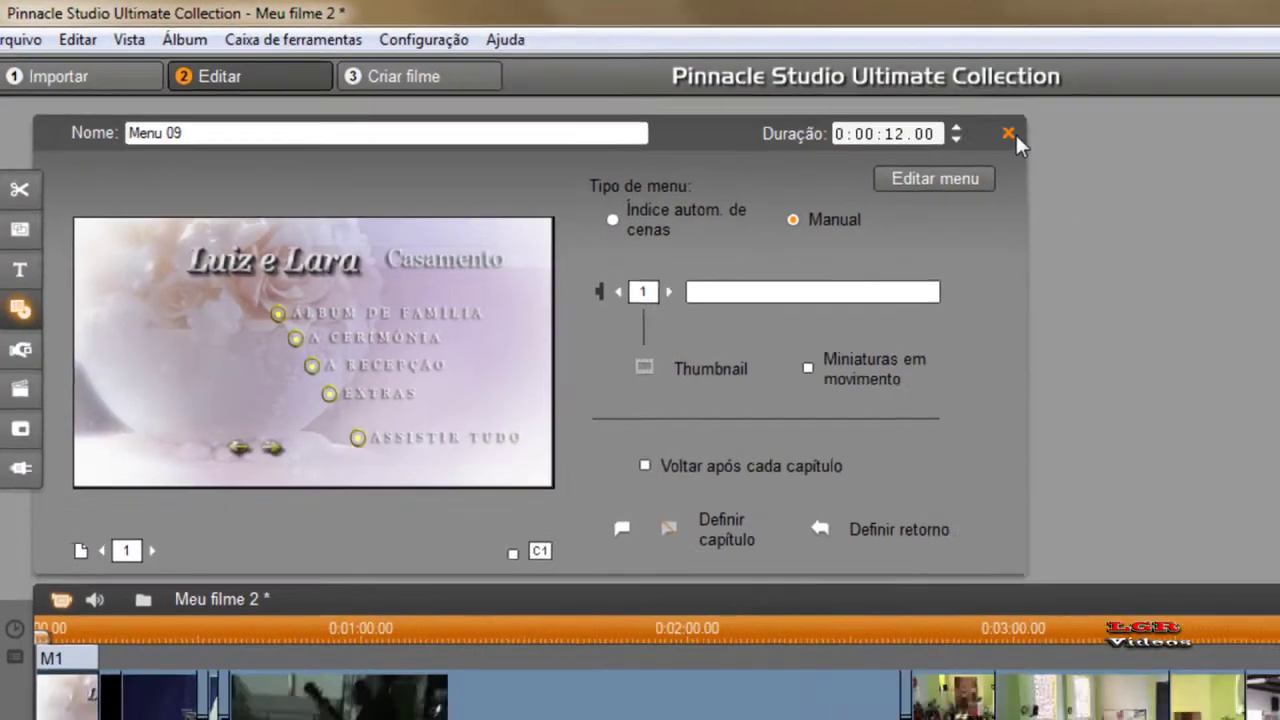
{"action": "left_click", "coordinate": [756, 101]}
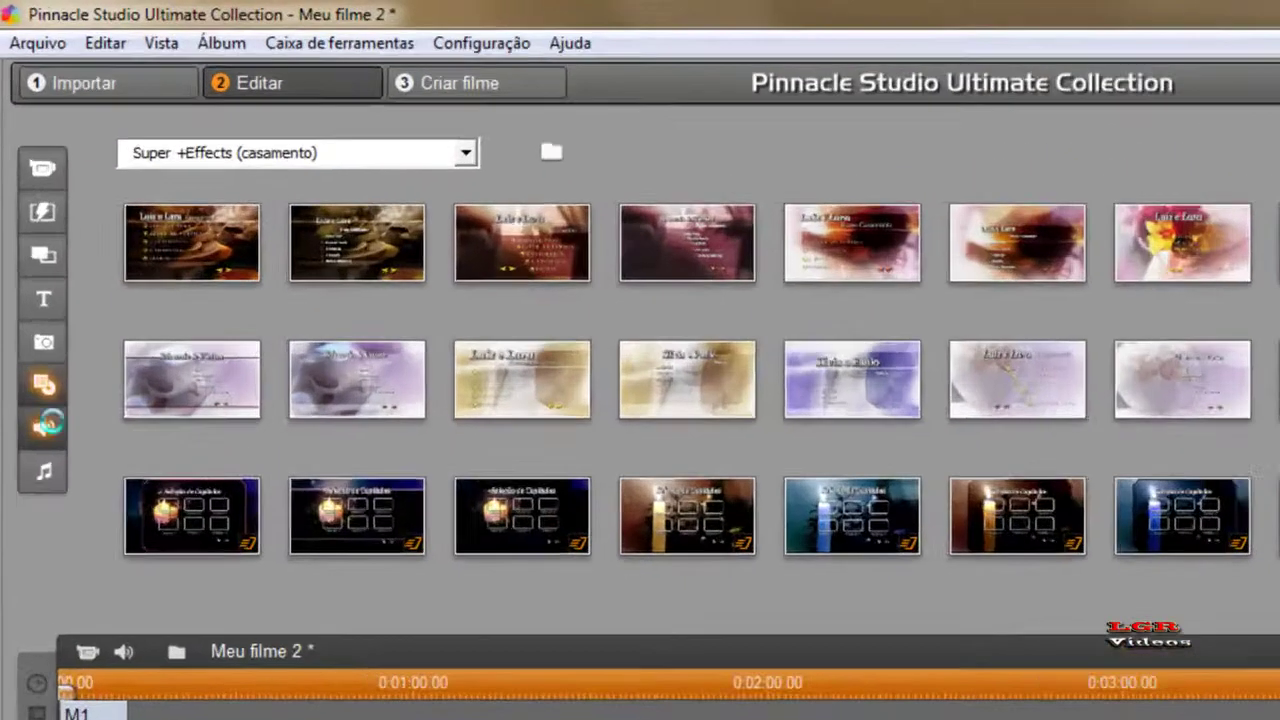
Open the sound effects album and add the Máquinas sound from the Fundo folder to the music track at about 1:47
{"action": "left_click", "coordinate": [43, 425]}
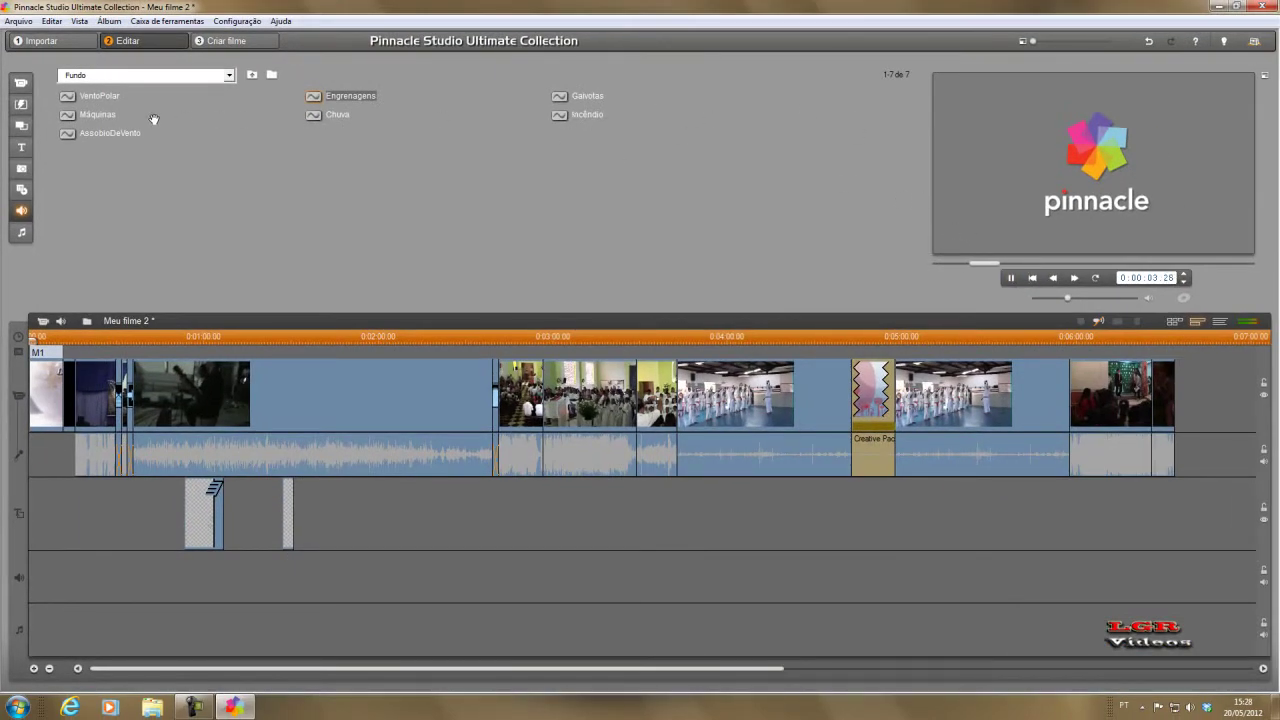
{"action": "left_click", "coordinate": [68, 117]}
{"action": "left_click_drag", "start_coordinate": [68, 117], "coordinate": [341, 495]}
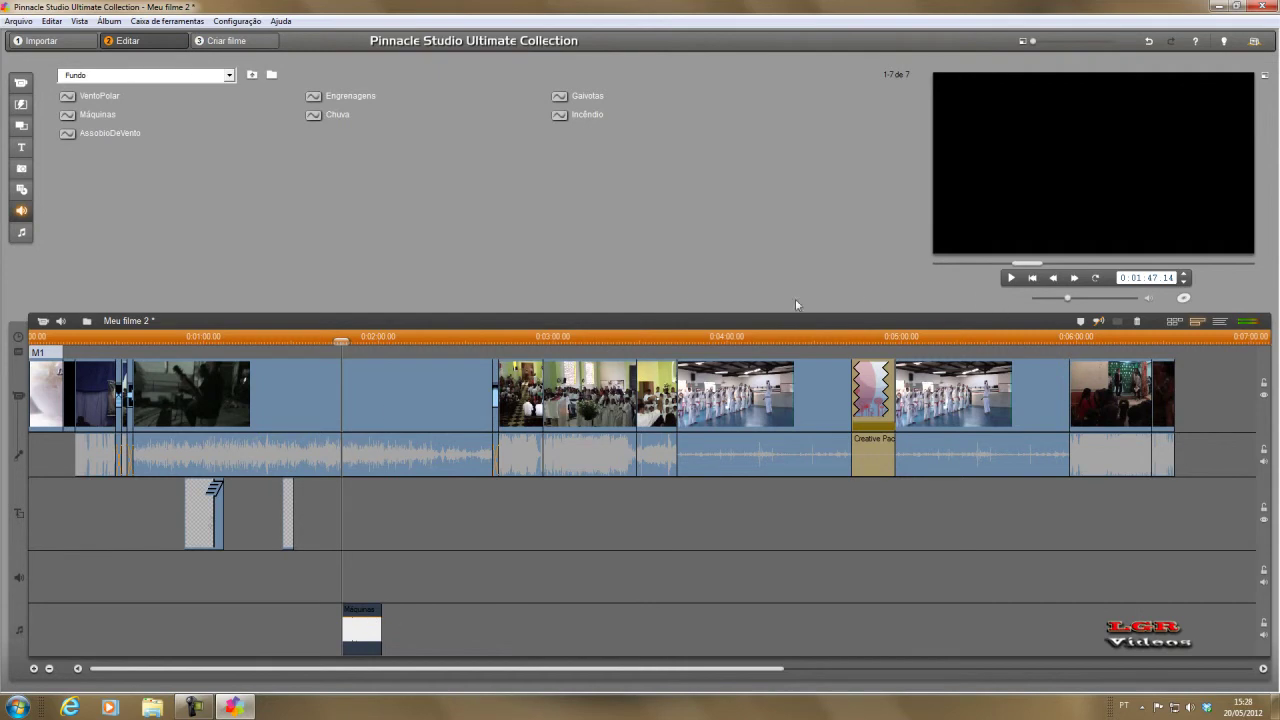
Open the music album, check its folder chooser without changing it, and add Bate Pesadão to the start of the sound effects track
{"action": "left_click", "coordinate": [21, 232]}
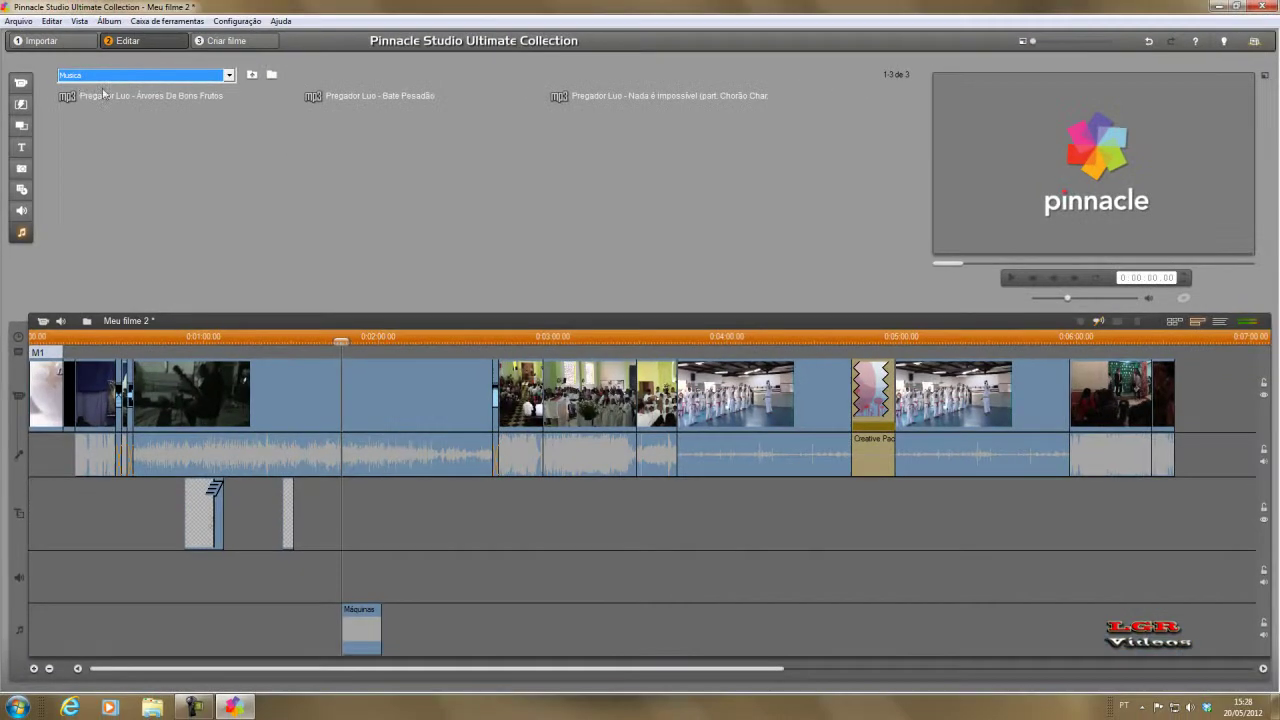
{"action": "left_click", "coordinate": [335, 96]}
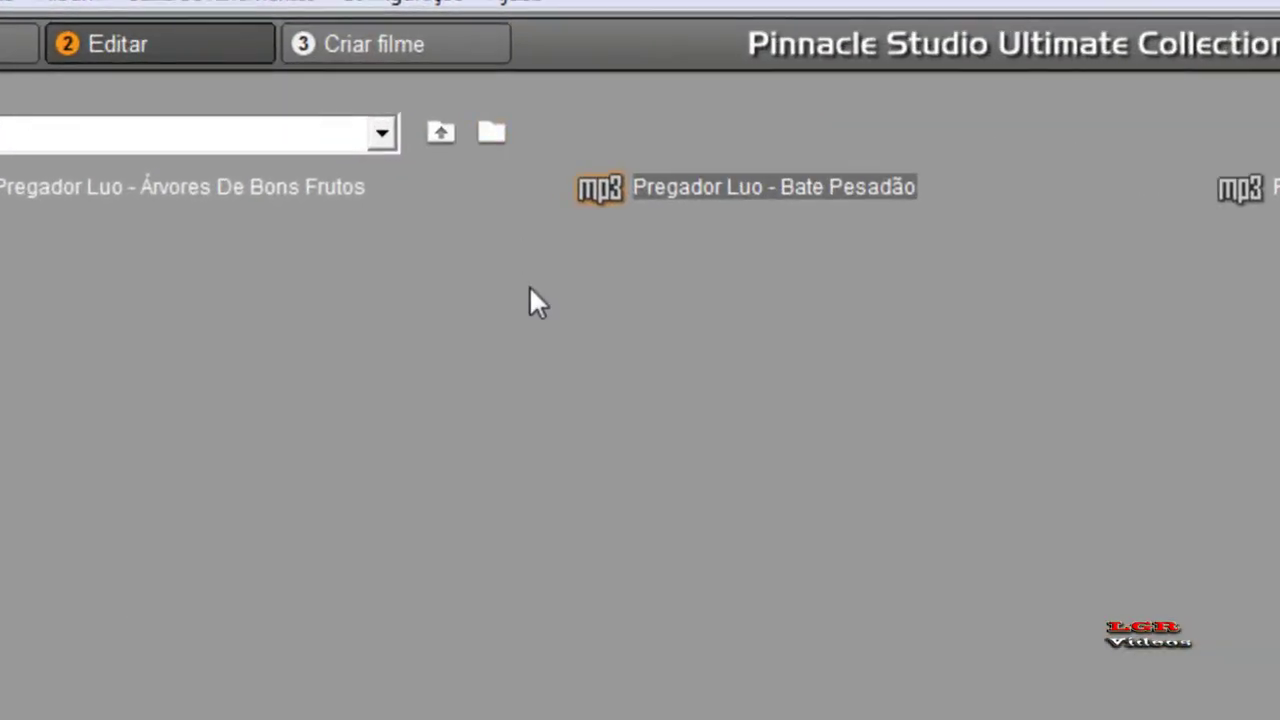
{"action": "left_click", "coordinate": [491, 132]}
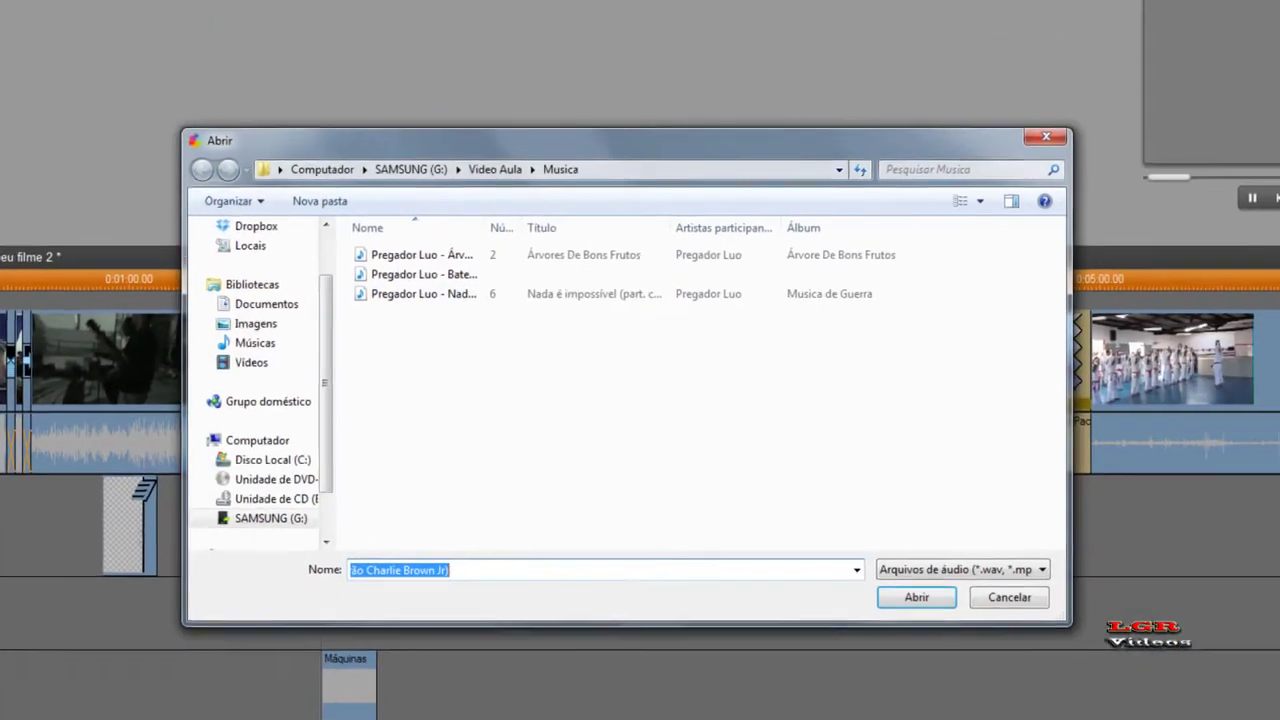
{"action": "scroll", "coordinate": [321, 330], "scroll_direction": "down", "scroll_amount": 2}
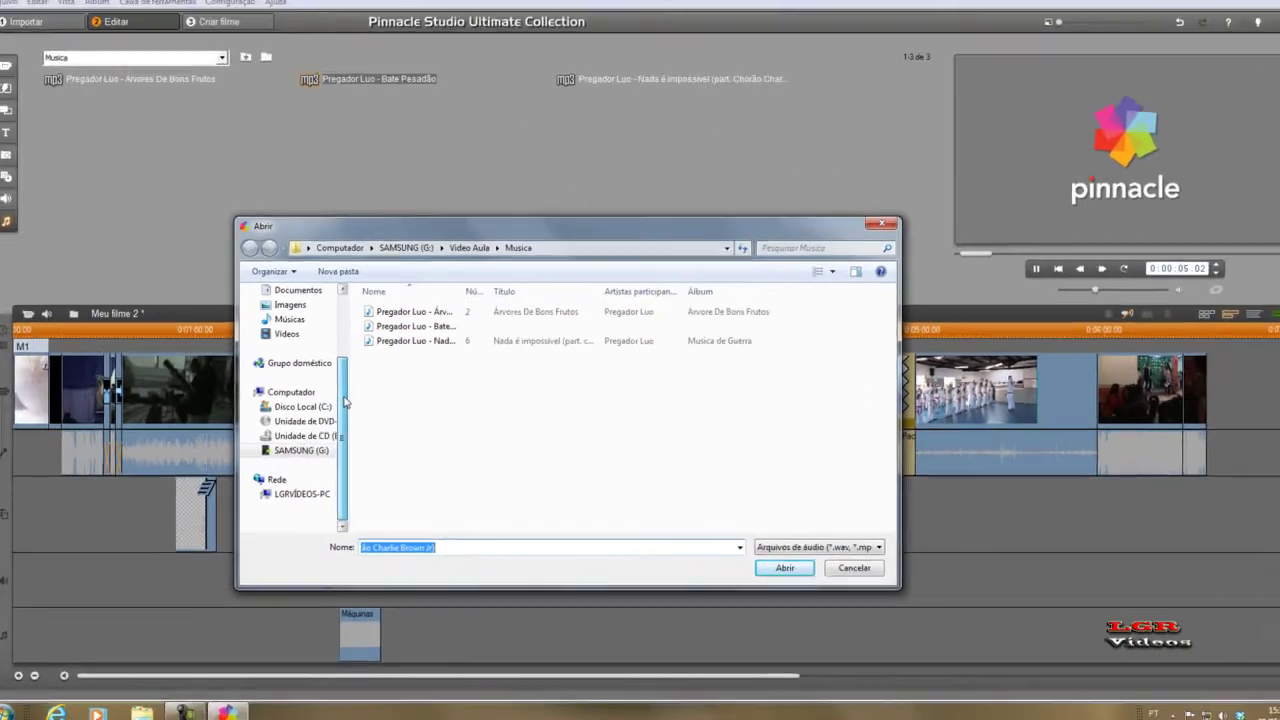
{"action": "scroll", "coordinate": [352, 383], "scroll_direction": "up", "scroll_amount": 2}
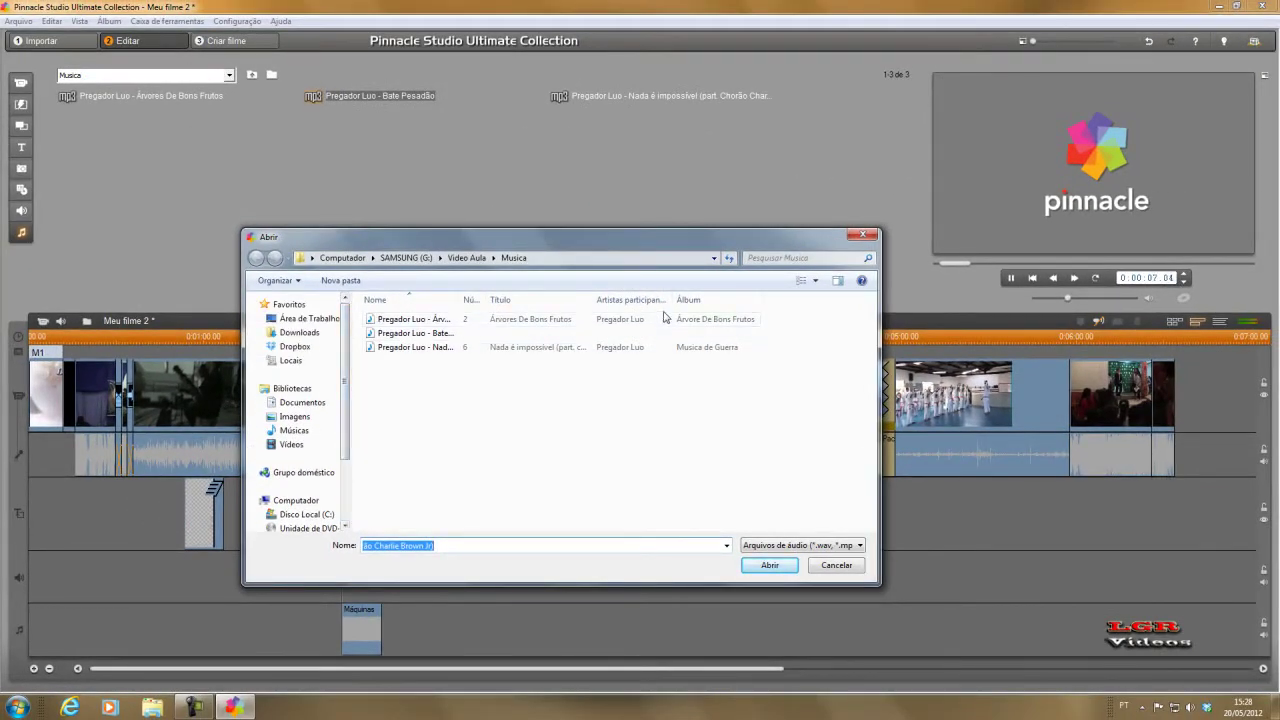
{"action": "left_click", "coordinate": [866, 238]}
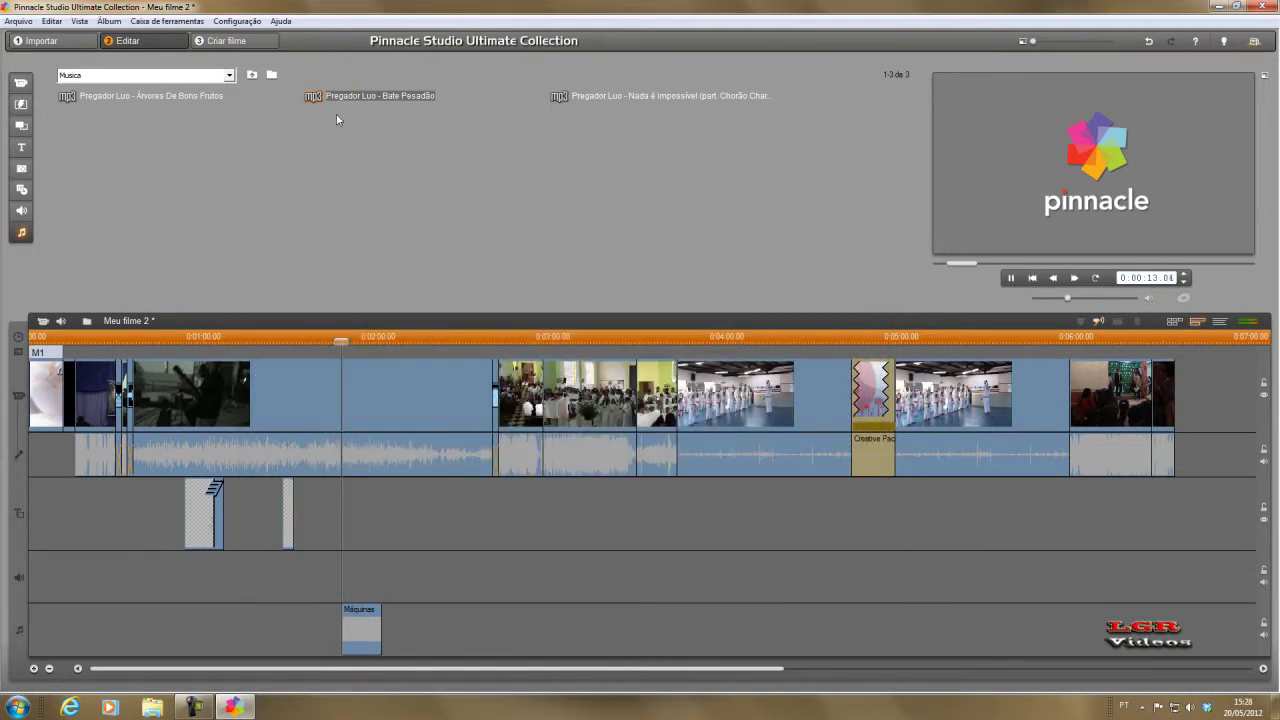
{"action": "mouse_move", "coordinate": [318, 96]}
{"action": "left_mouse_down"}
{"action": "mouse_move", "coordinate": [131, 560]}
{"action": "mouse_move", "coordinate": [30, 565]}
{"action": "left_mouse_up"}
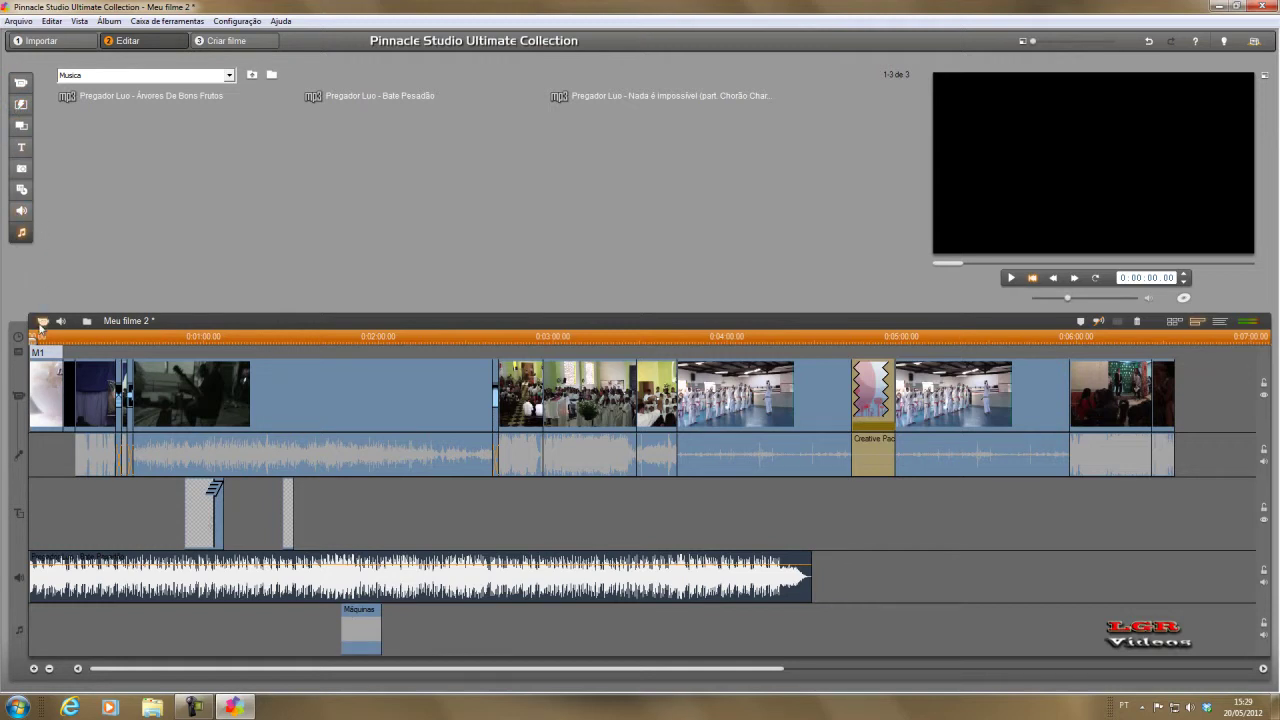
Show the video effects available for the clip starting at 0:36 and view the Studio Ultimate RTFX and RTFX Volume 1 categories
{"action": "left_click", "coordinate": [200, 397]}
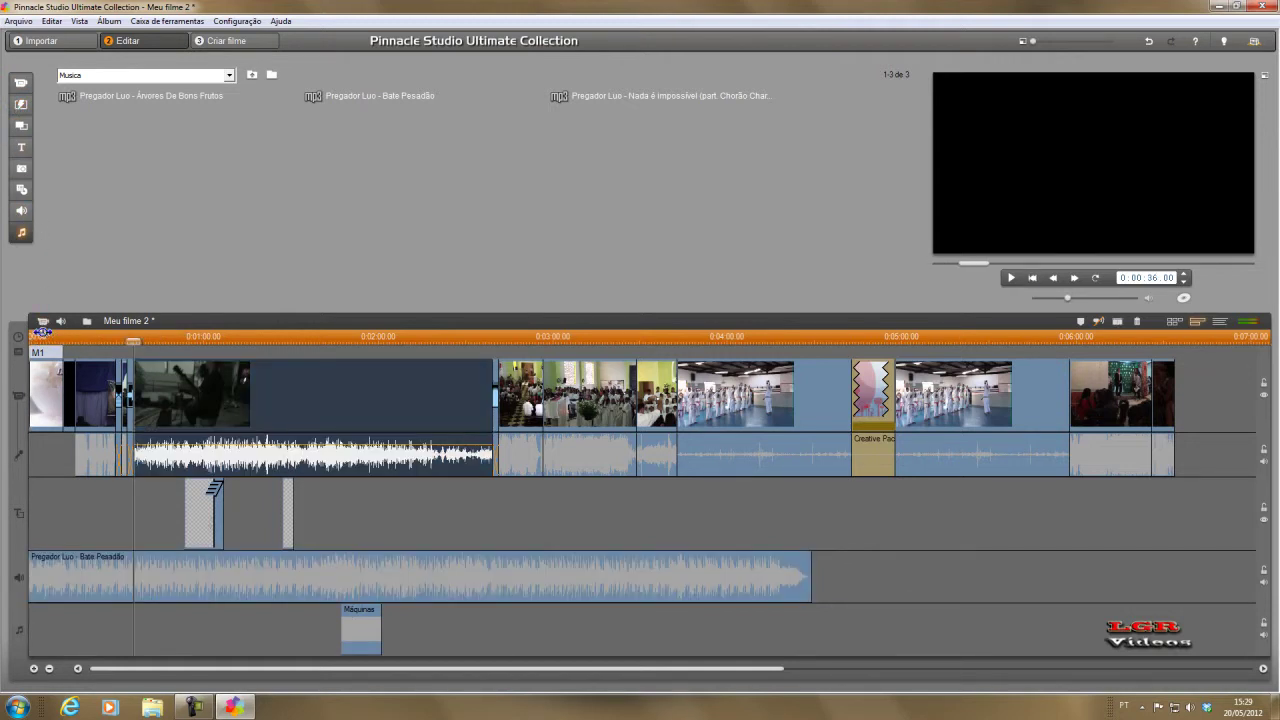
{"action": "left_click", "coordinate": [42, 321]}
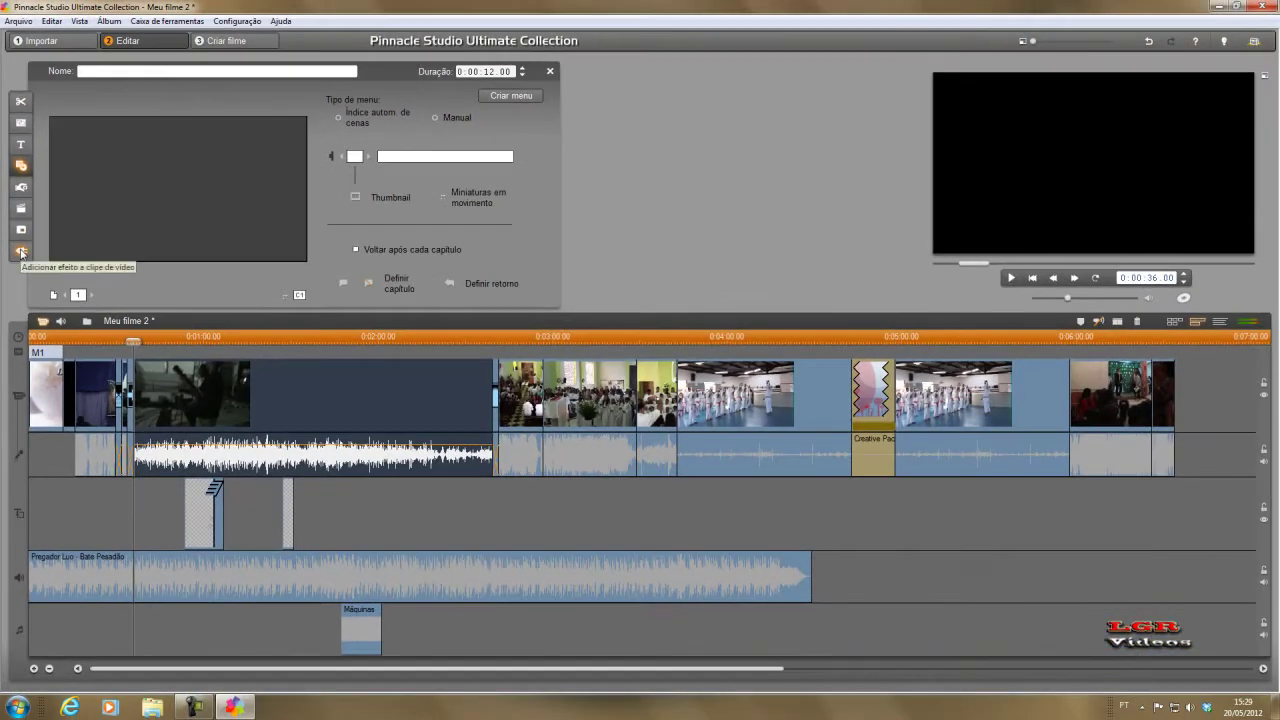
{"action": "left_click", "coordinate": [22, 253]}
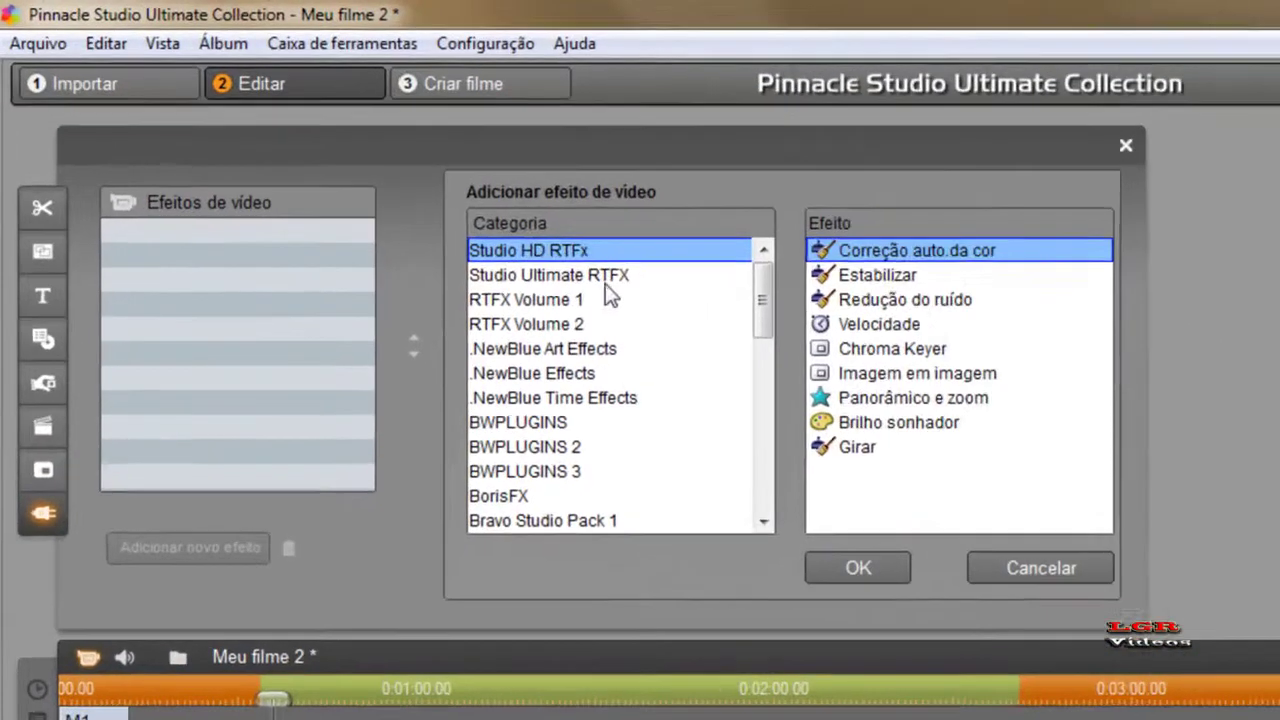
{"action": "left_click", "coordinate": [604, 282]}
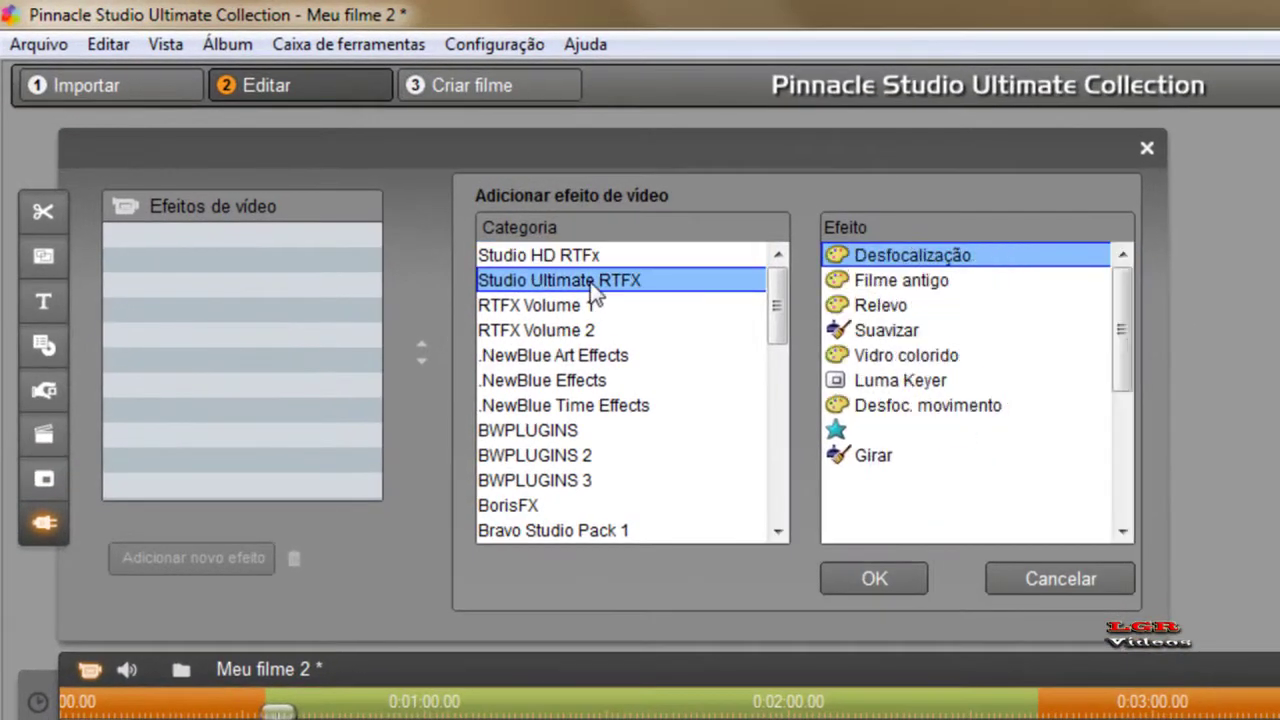
{"action": "left_click", "coordinate": [565, 304]}
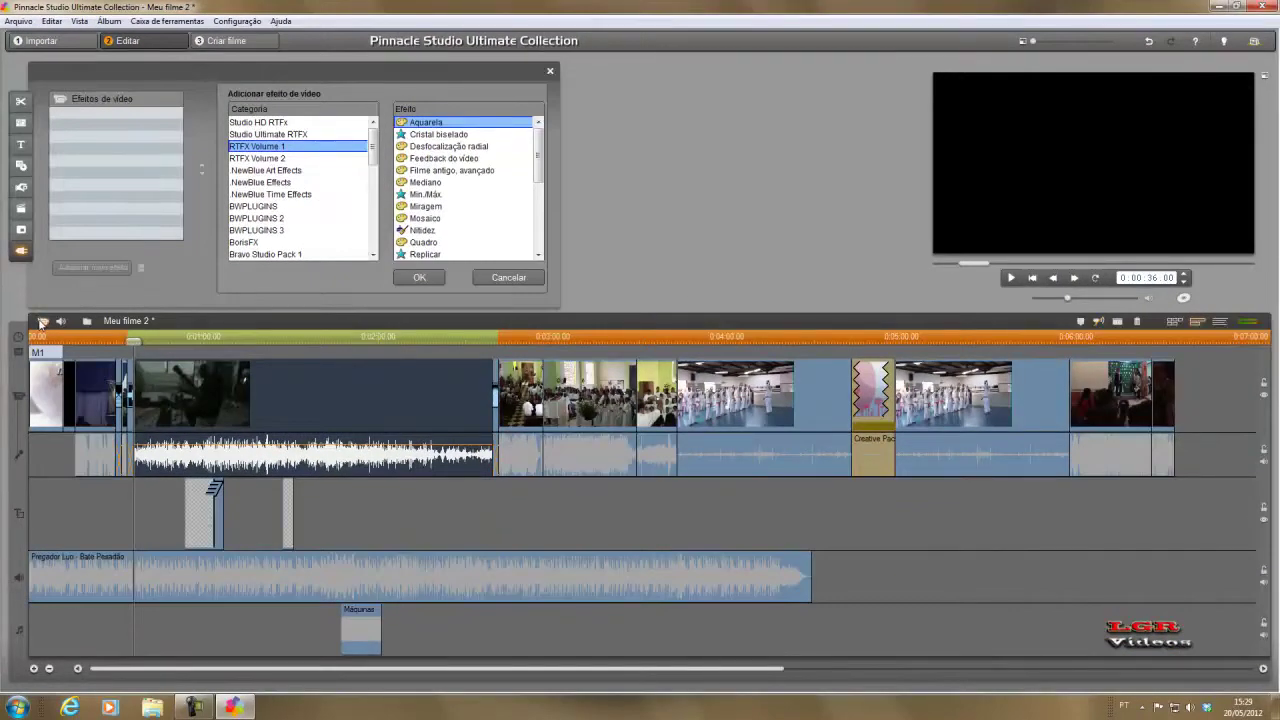
Hide and reopen the video toolbox to switch between the album and the clip's tools
{"action": "left_click", "coordinate": [42, 321]}
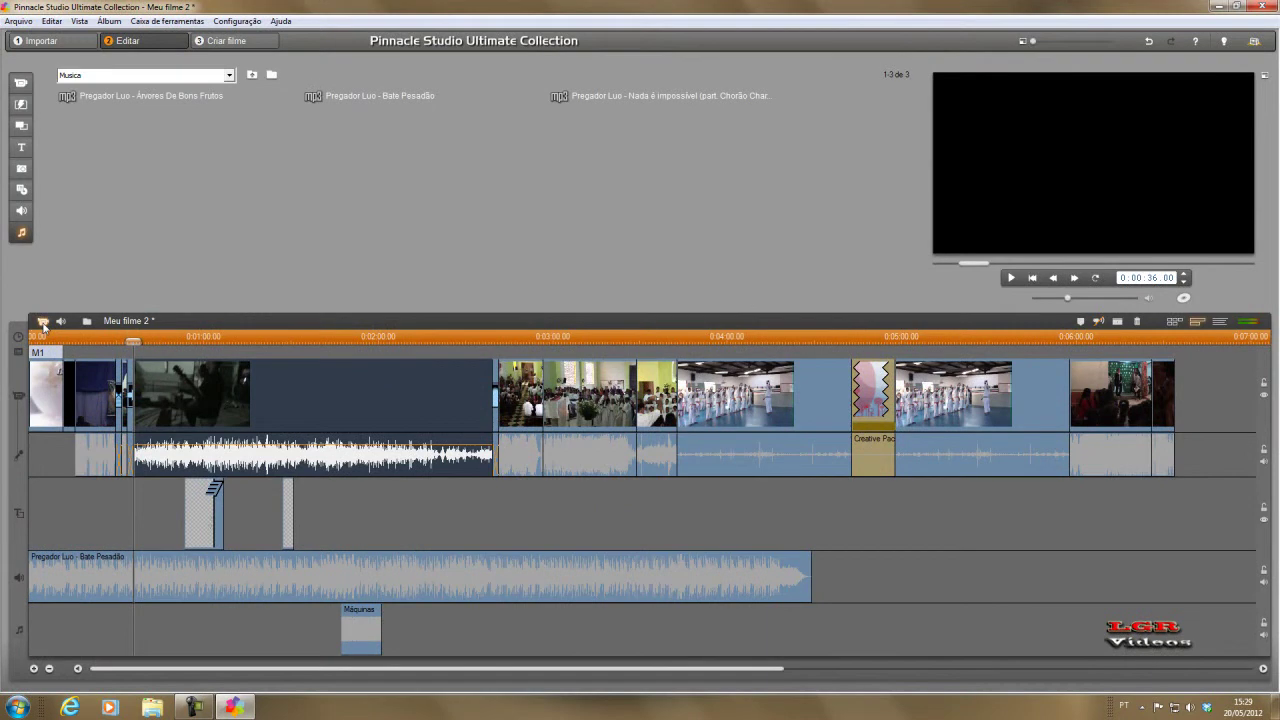
{"action": "left_click", "coordinate": [42, 321]}
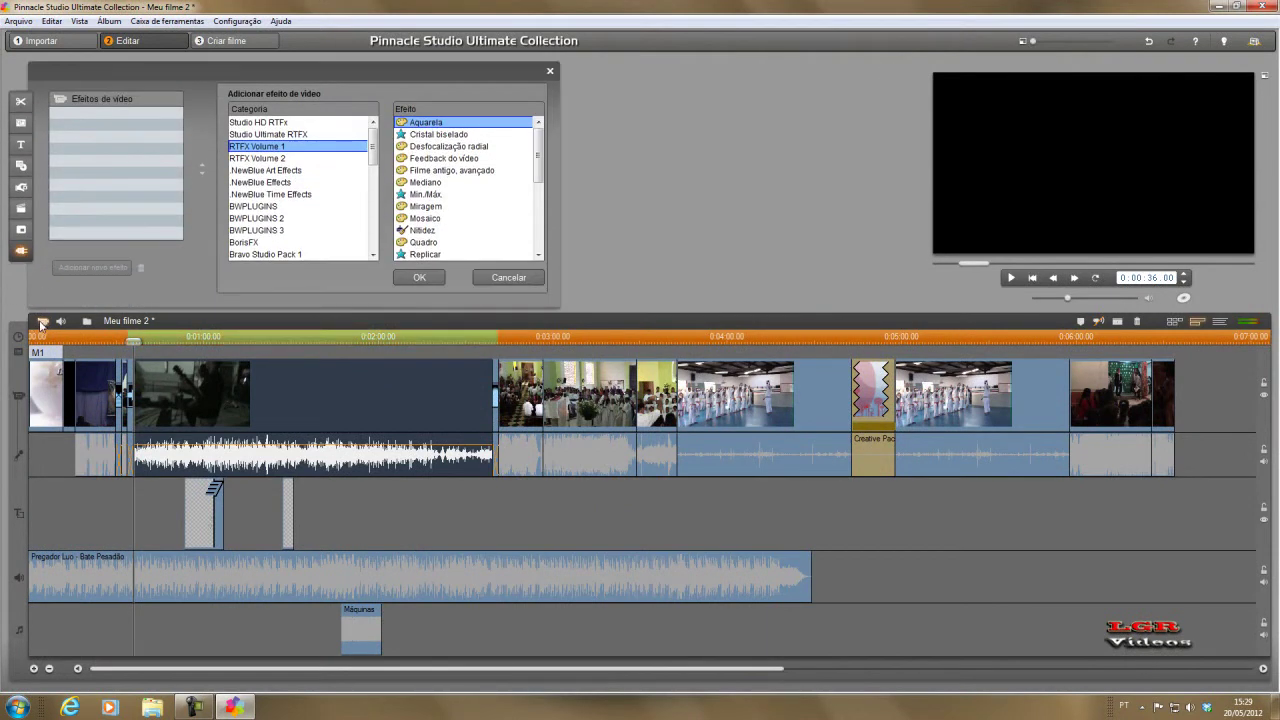
{"action": "left_click", "coordinate": [42, 321]}
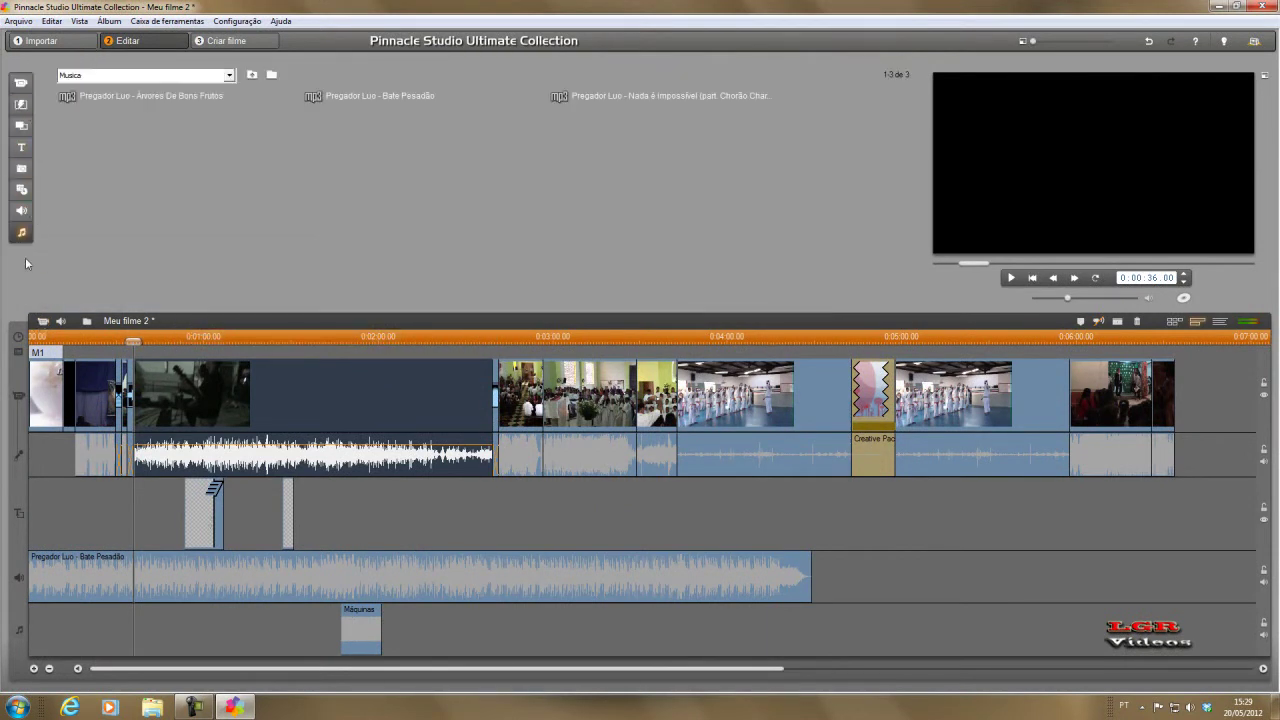
{"action": "left_click", "coordinate": [41, 321]}
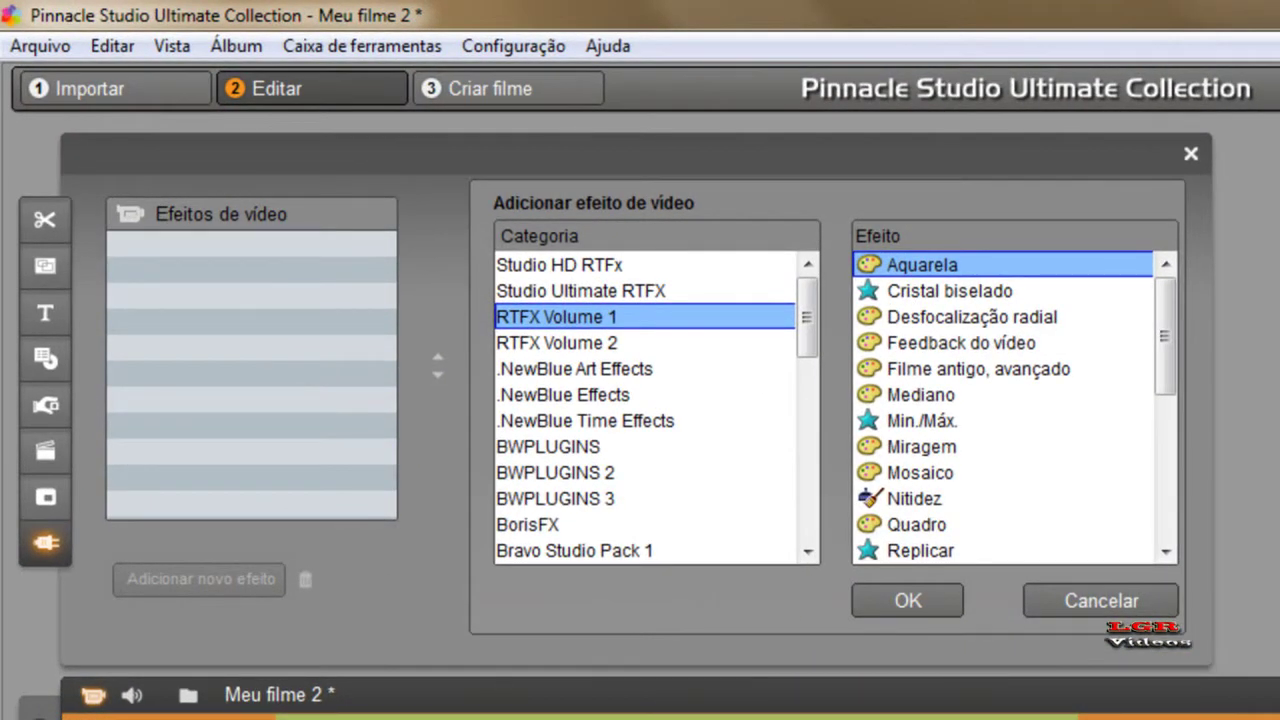
Look through the Studio HD RTFx effects, highlighting Estabilizar, Redução do ruído, Velocidade and Girar
{"action": "left_click", "coordinate": [597, 268]}
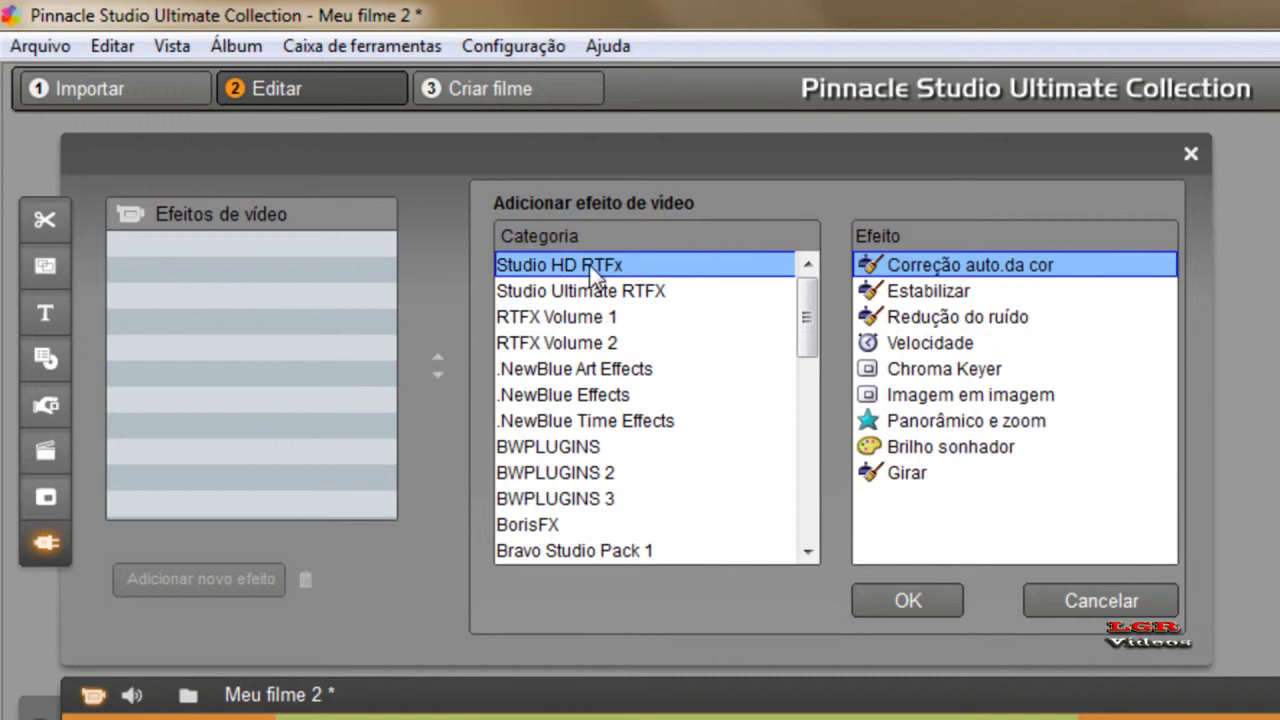
{"action": "left_click", "coordinate": [931, 292]}
{"action": "left_click", "coordinate": [935, 318]}
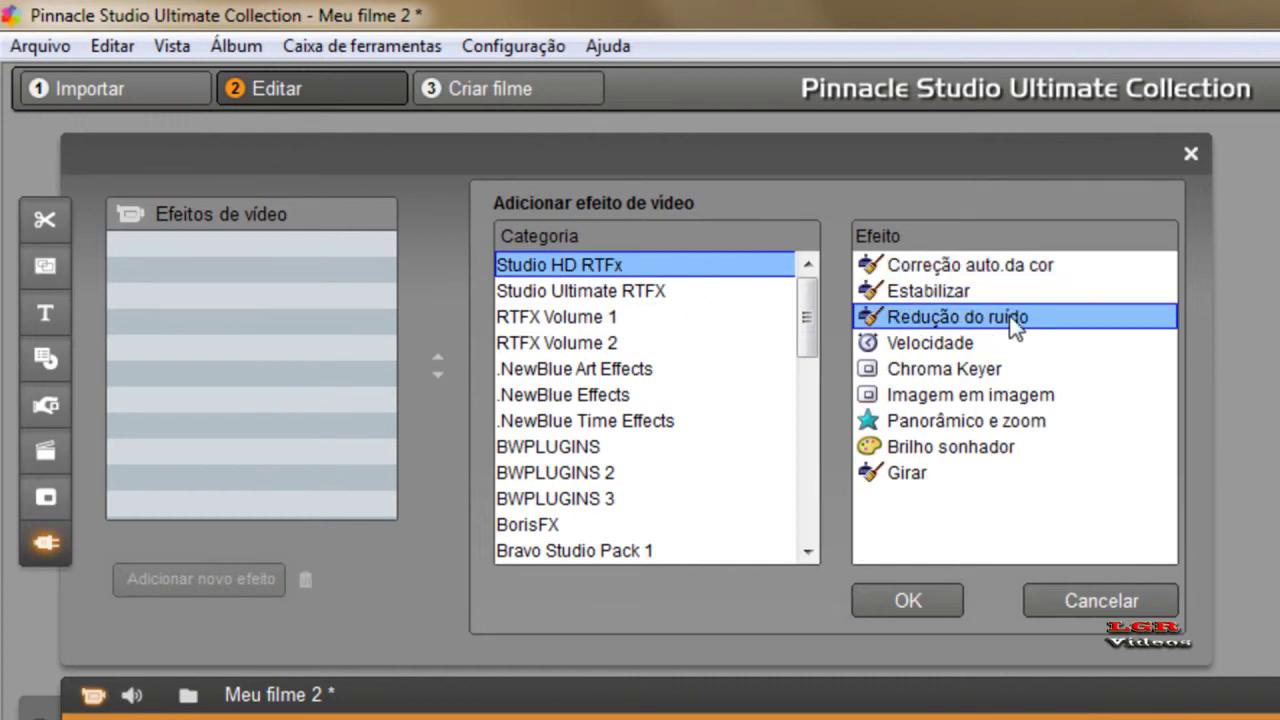
{"action": "left_click", "coordinate": [985, 345]}
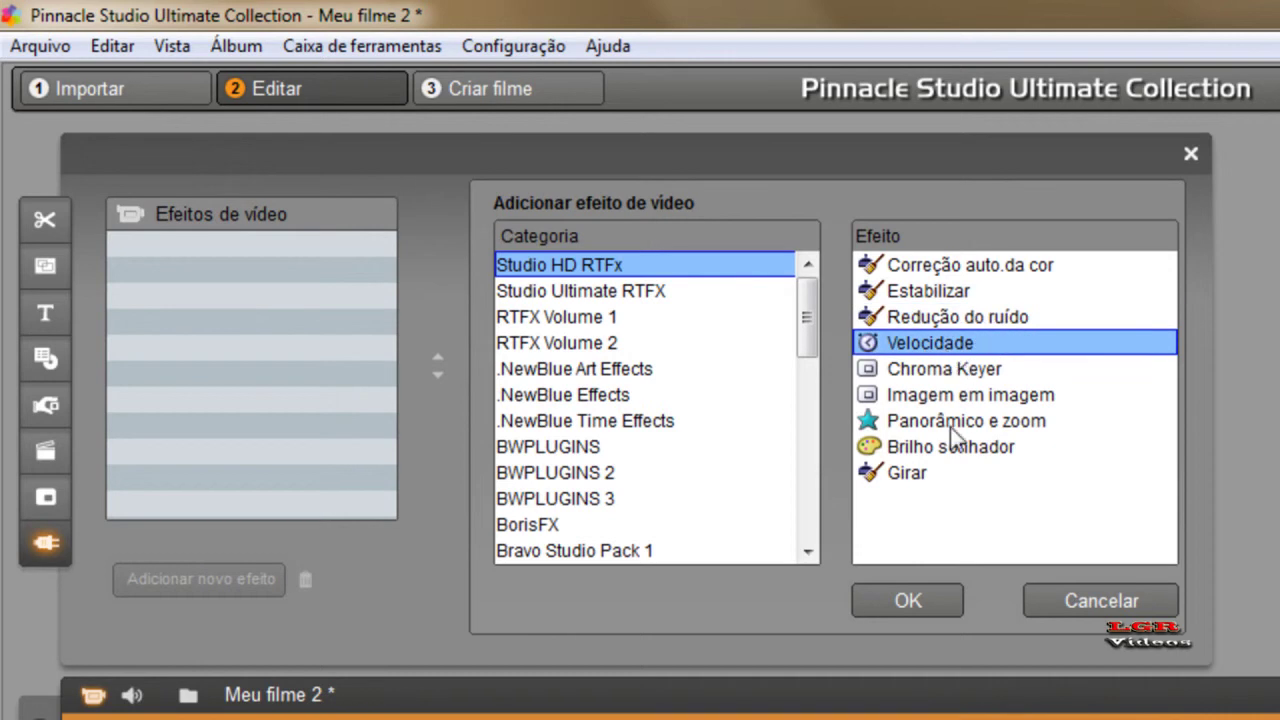
{"action": "left_click", "coordinate": [922, 474]}
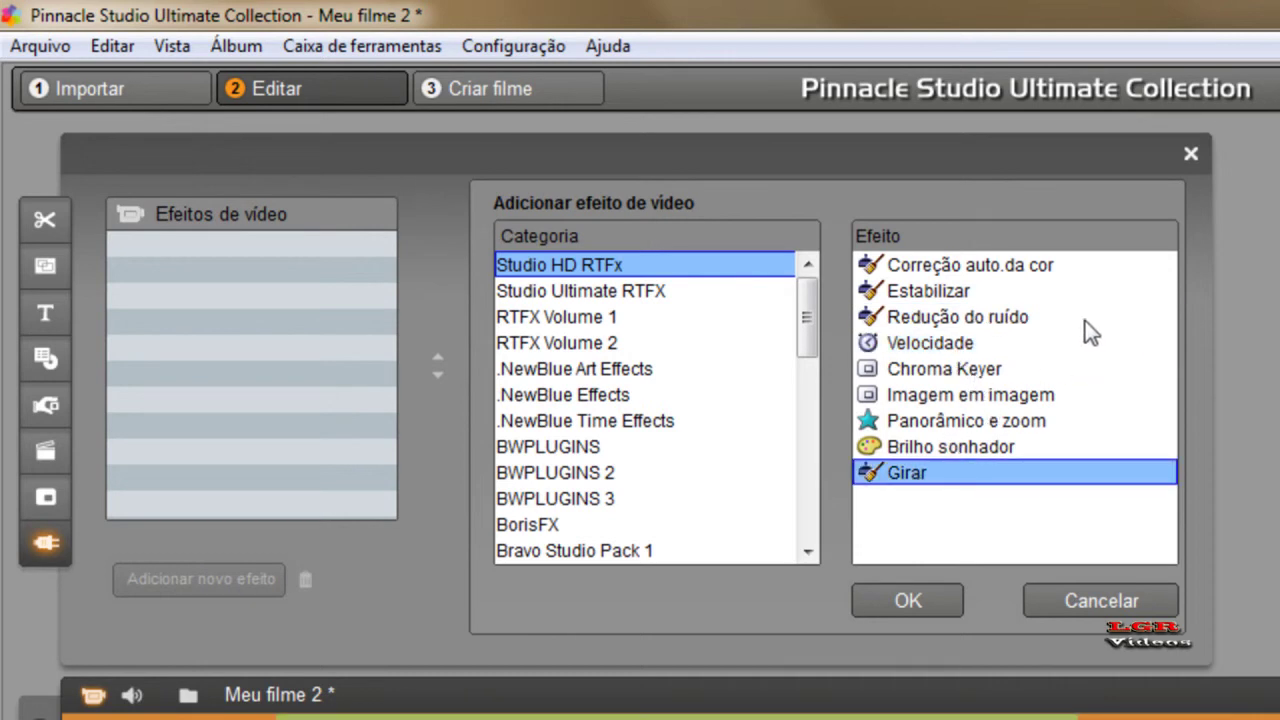
Browse the Studio Ultimate RTFX, RTFX Volume 1, RTFX Volume 2 and Super+Effects 6 effect categories
{"action": "left_click", "coordinate": [621, 298]}
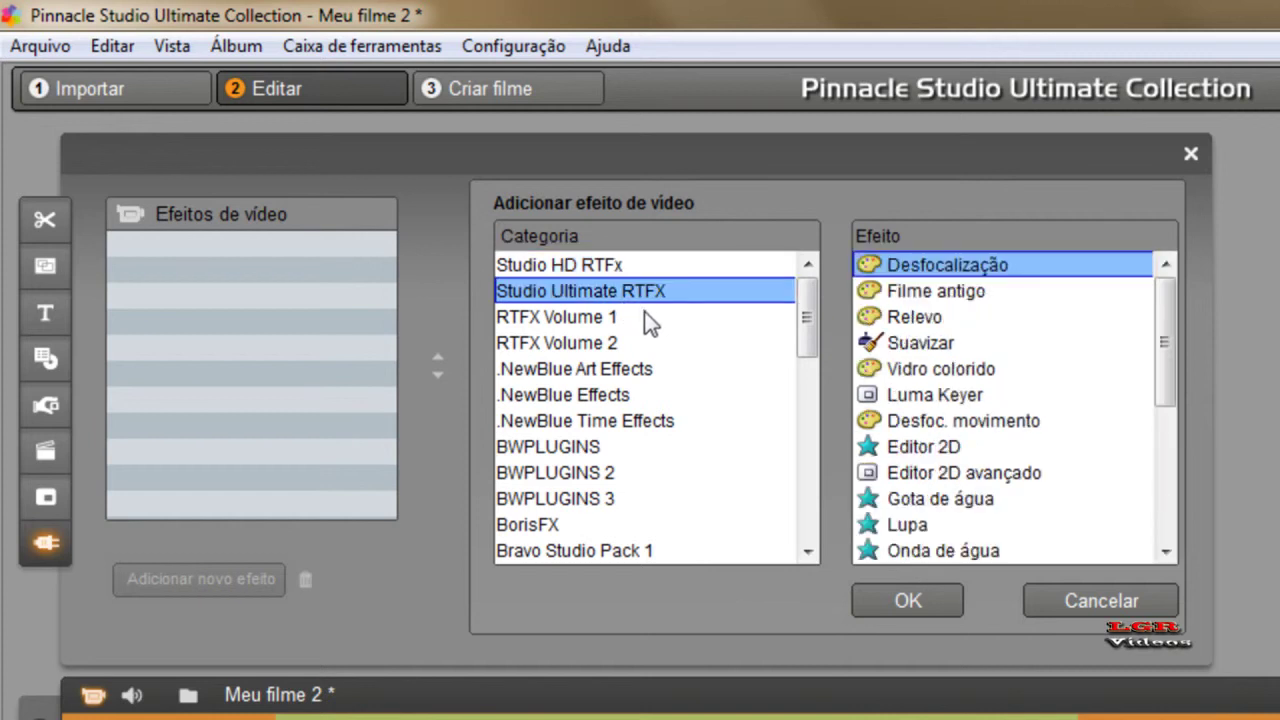
{"action": "left_click", "coordinate": [598, 319]}
{"action": "left_click", "coordinate": [597, 341]}
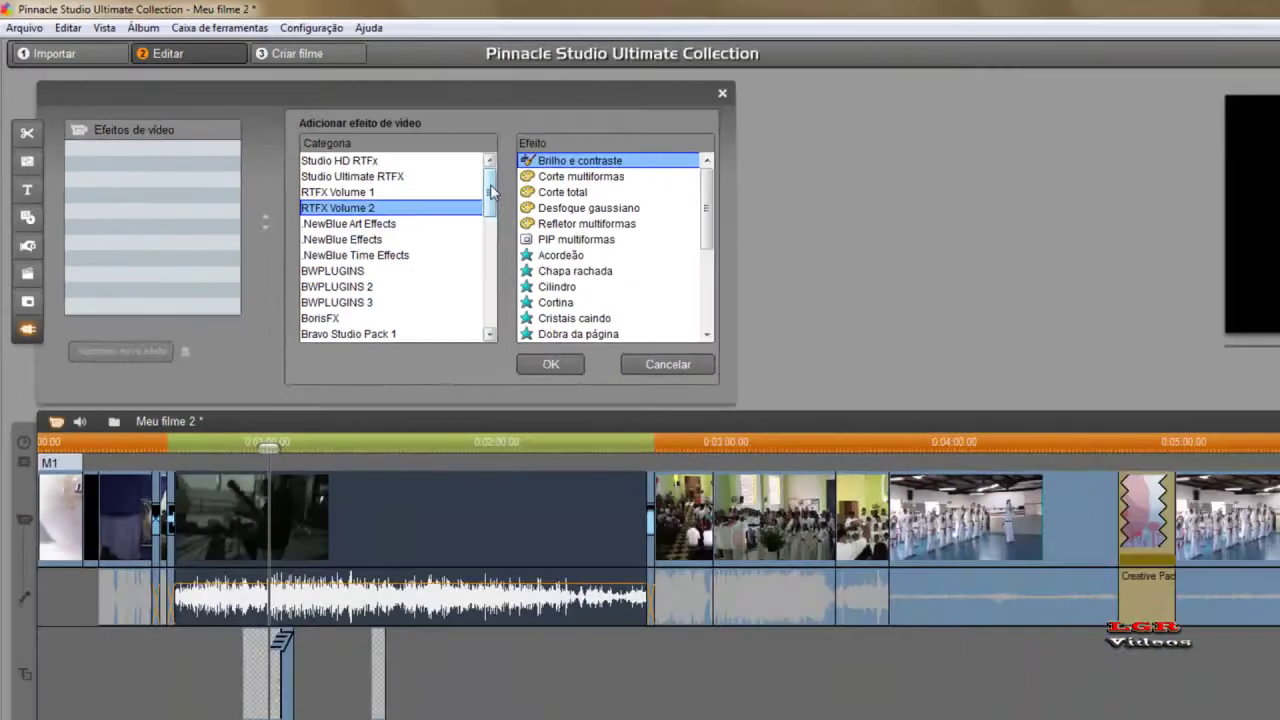
{"action": "scroll", "coordinate": [491, 192], "scroll_direction": "down", "scroll_amount": 10}
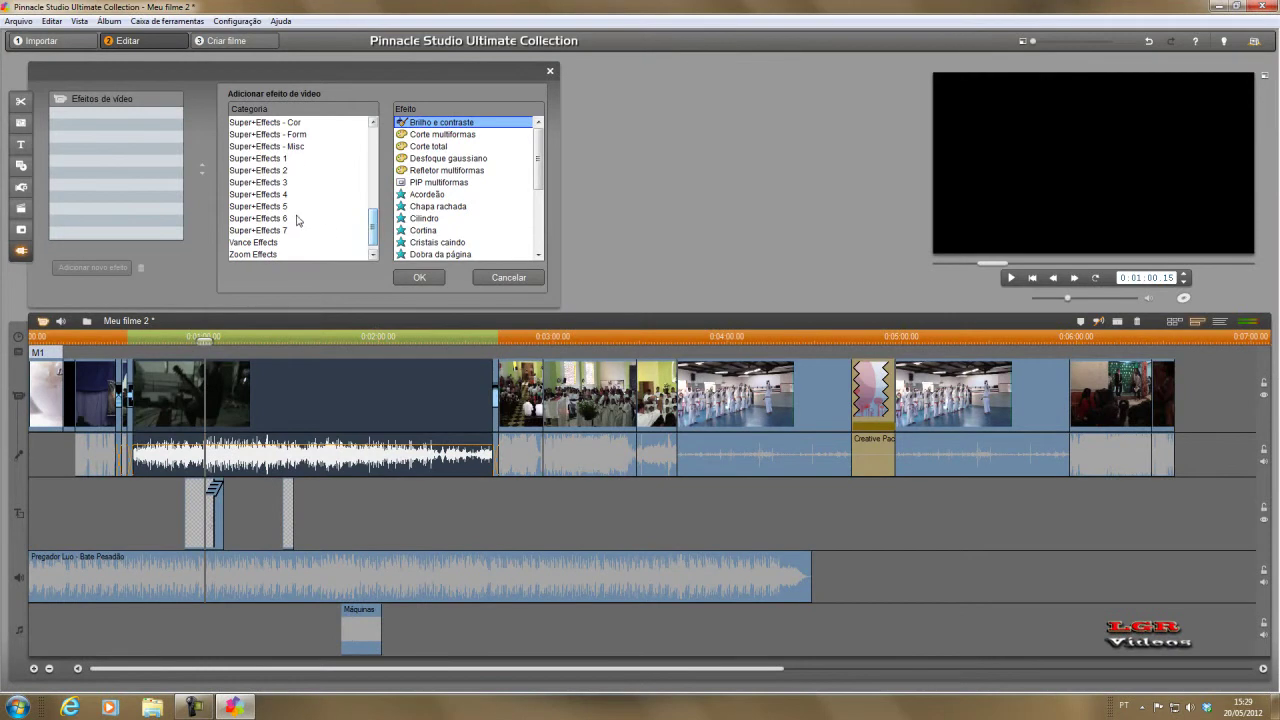
{"action": "left_click", "coordinate": [389, 288]}
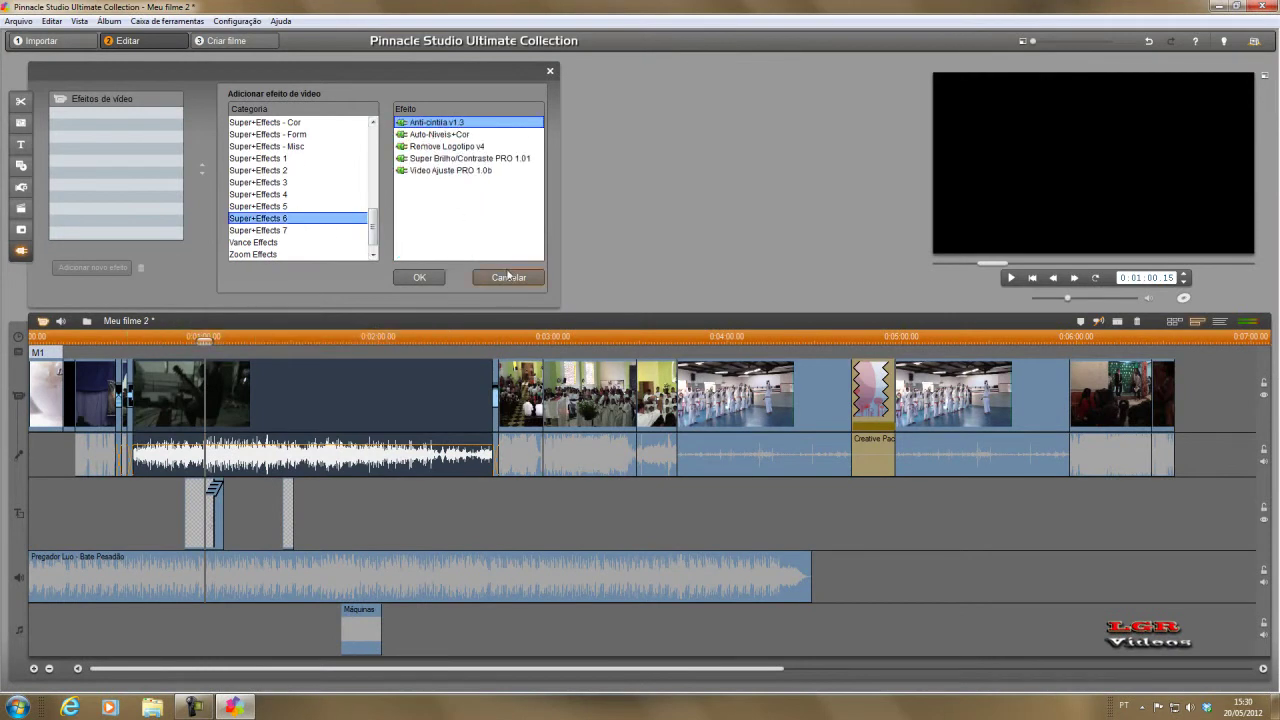
{"action": "scroll", "coordinate": [372, 230], "scroll_direction": "up", "scroll_amount": 10}
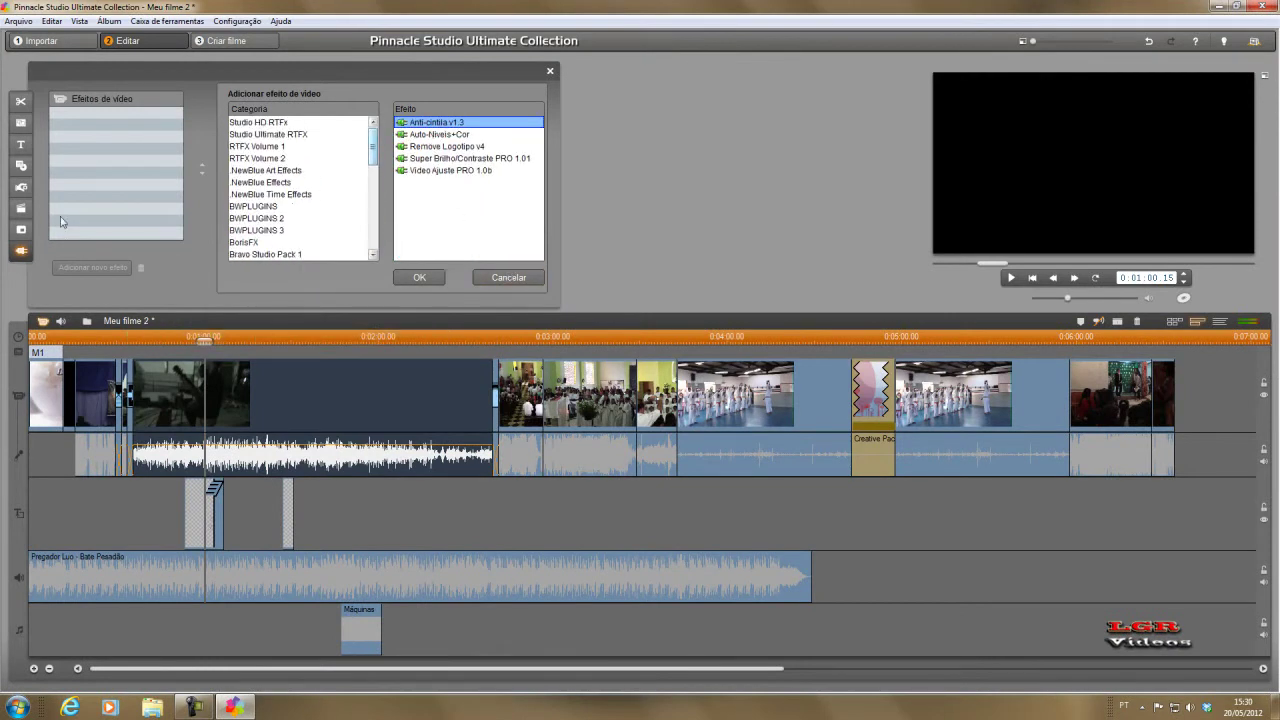
Apply picture-in-picture to the clip, placing the inset at about -19 horizontal and 19 vertical, sized about 41 by 40
{"action": "left_click", "coordinate": [20, 231]}
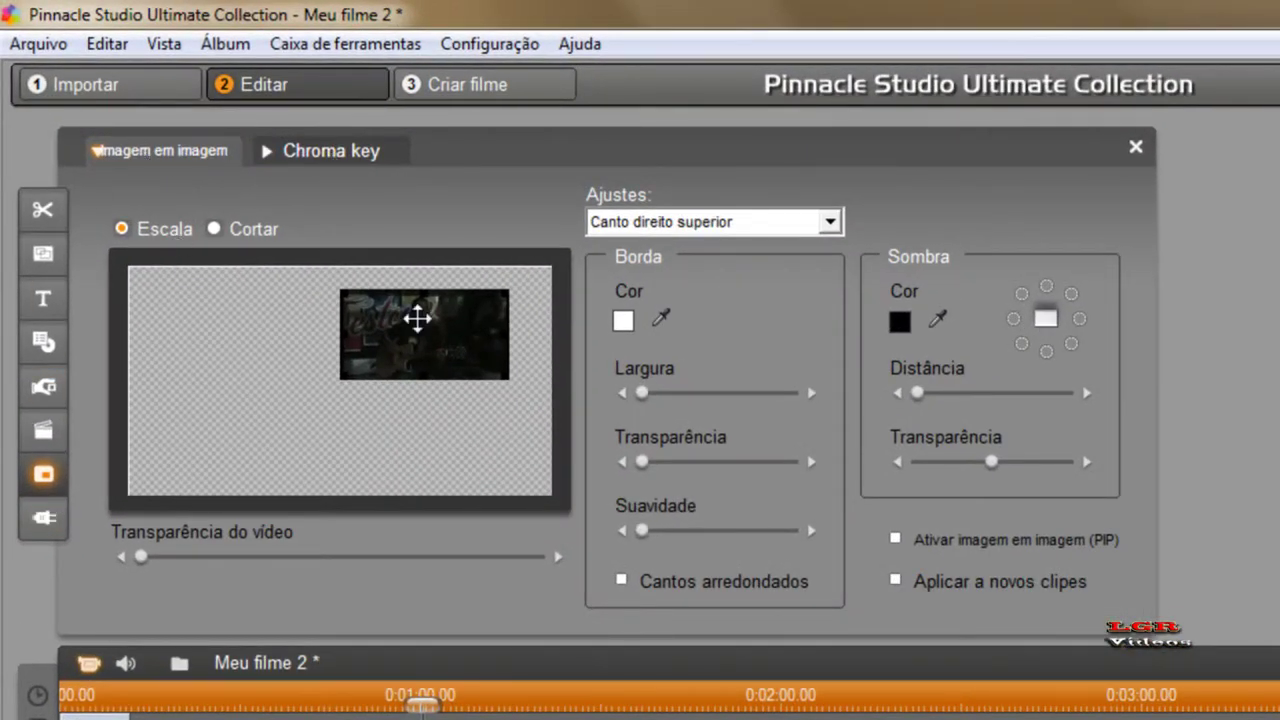
{"action": "left_click_drag", "start_coordinate": [417, 318], "coordinate": [244, 318]}
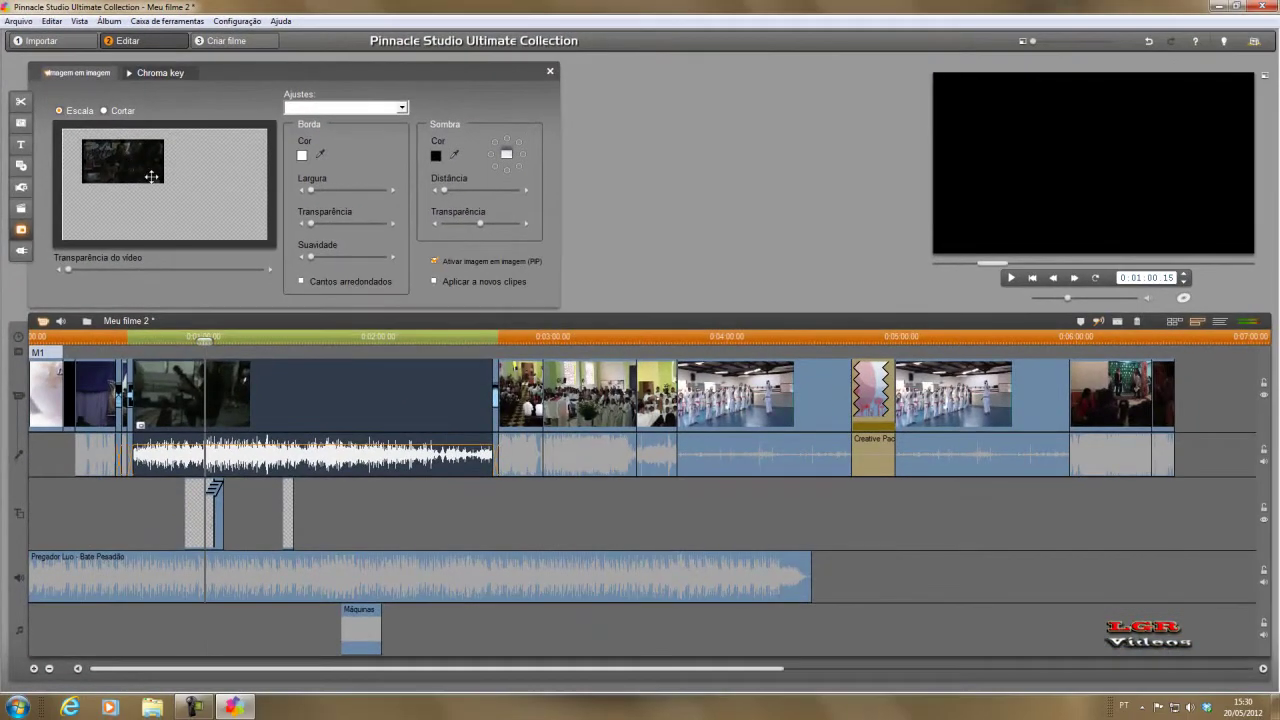
{"action": "left_click_drag", "start_coordinate": [159, 180], "coordinate": [185, 184]}
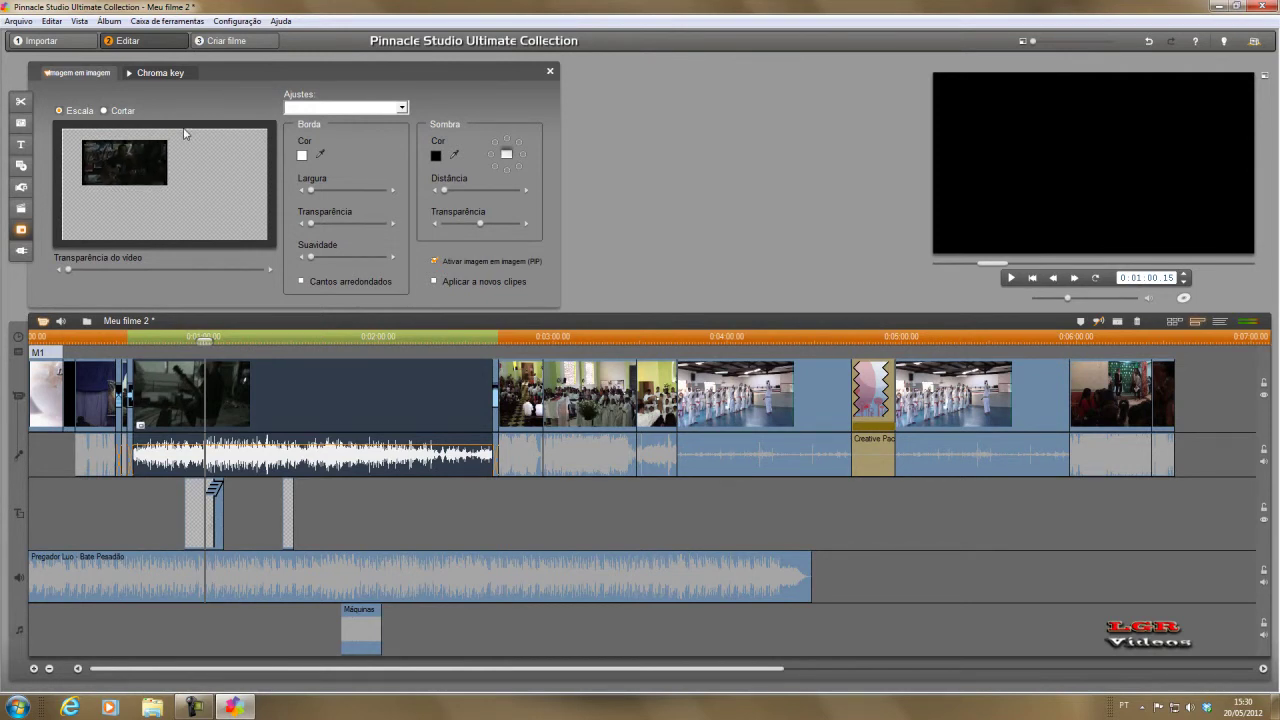
Enable chroma key on the clip, trying the Chave de tela azul preset and settling on Chave de tela verde
{"action": "left_click", "coordinate": [141, 72]}
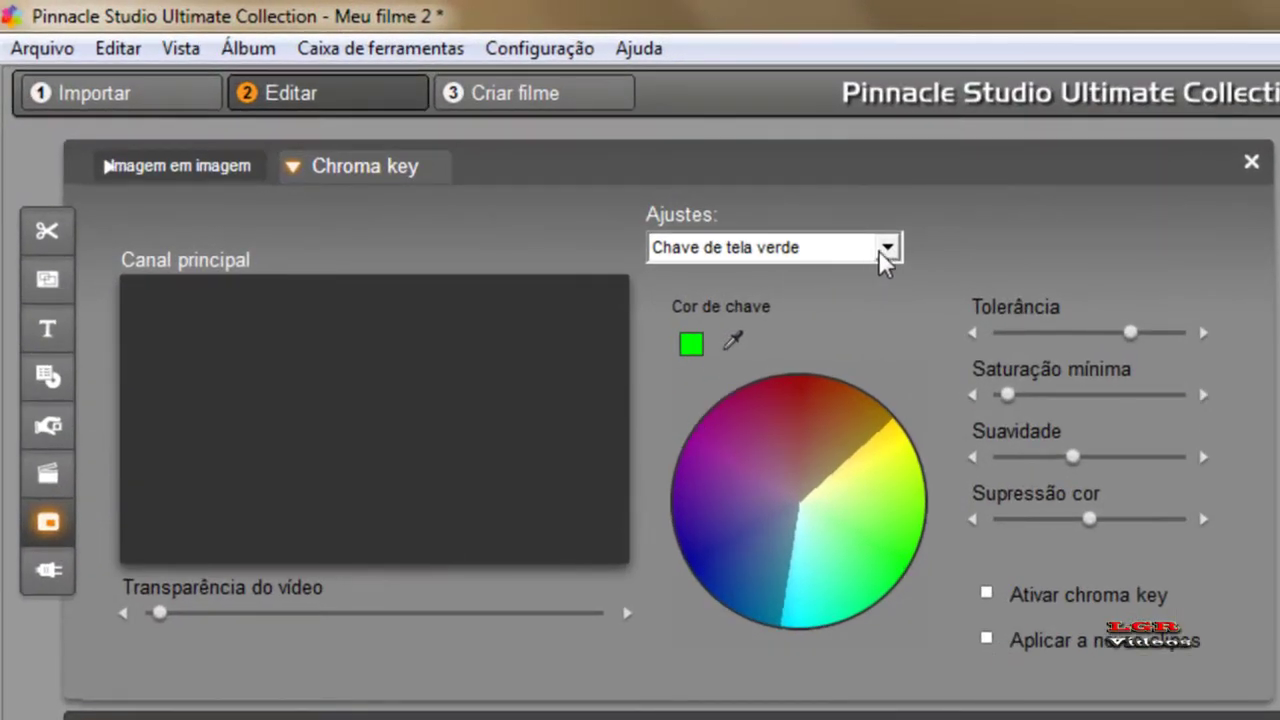
{"action": "left_click", "coordinate": [886, 249]}
{"action": "left_click", "coordinate": [886, 249]}
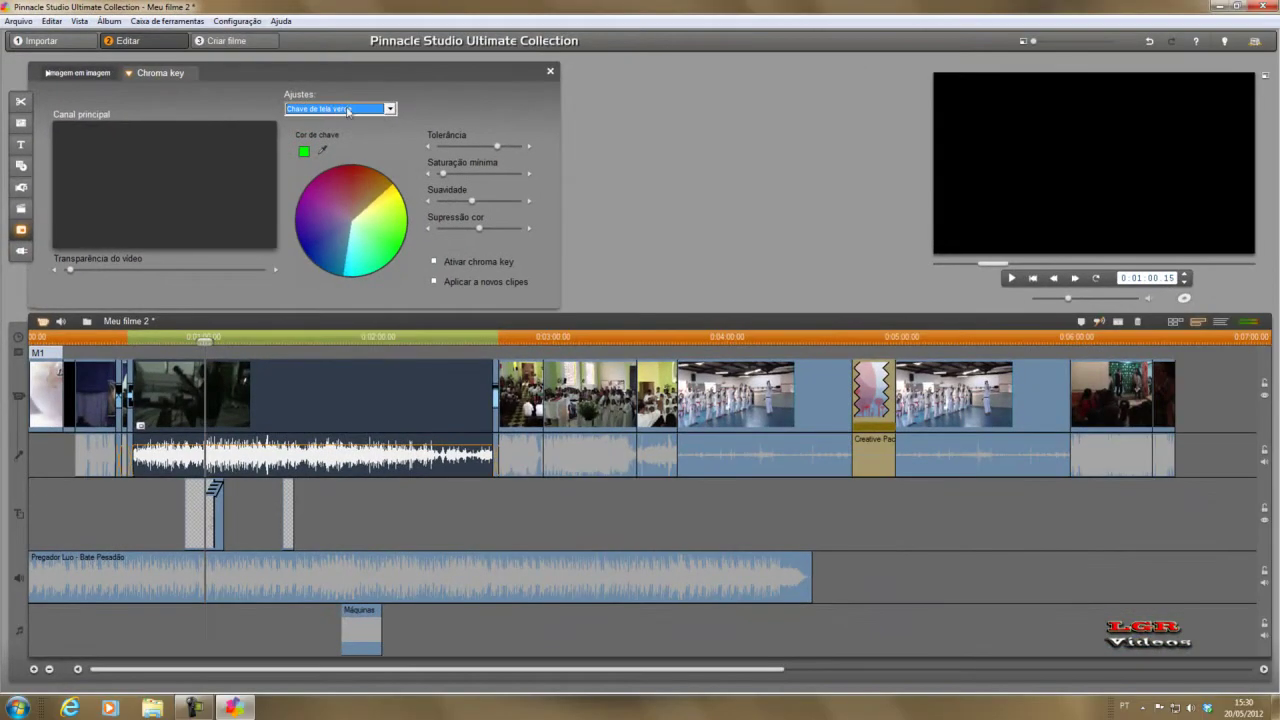
{"action": "left_click", "coordinate": [391, 111]}
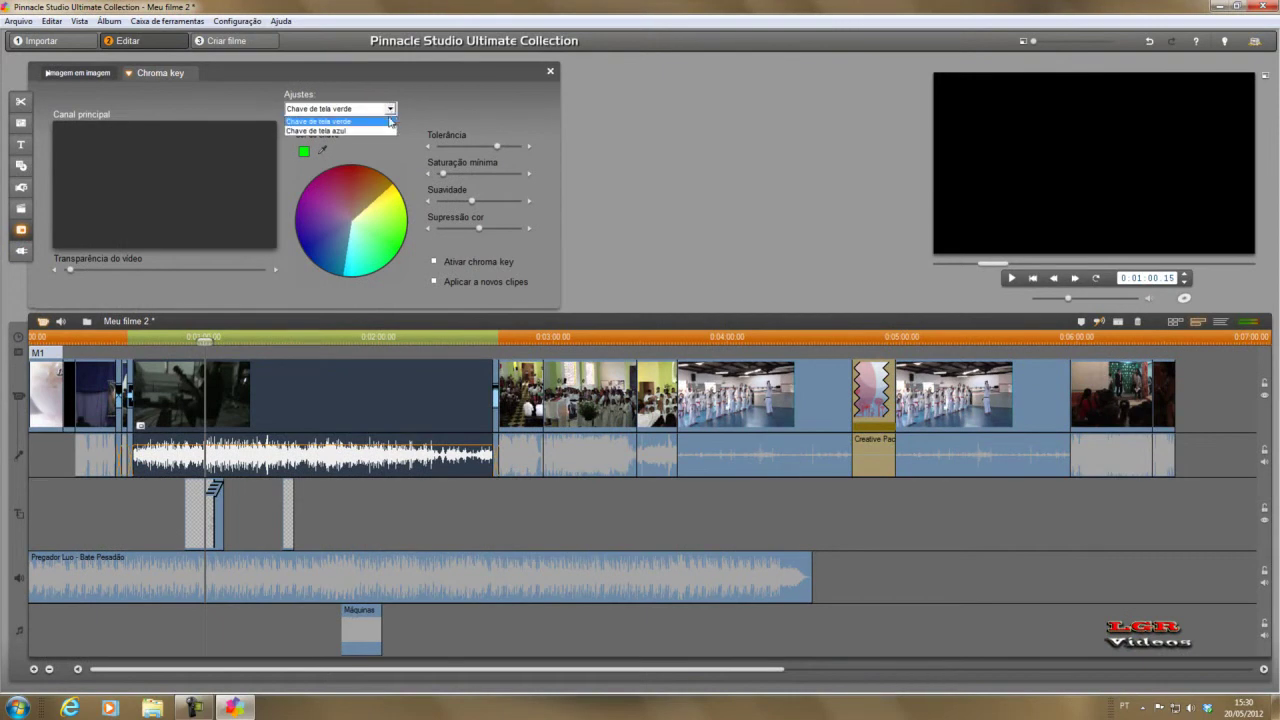
{"action": "left_click", "coordinate": [338, 131]}
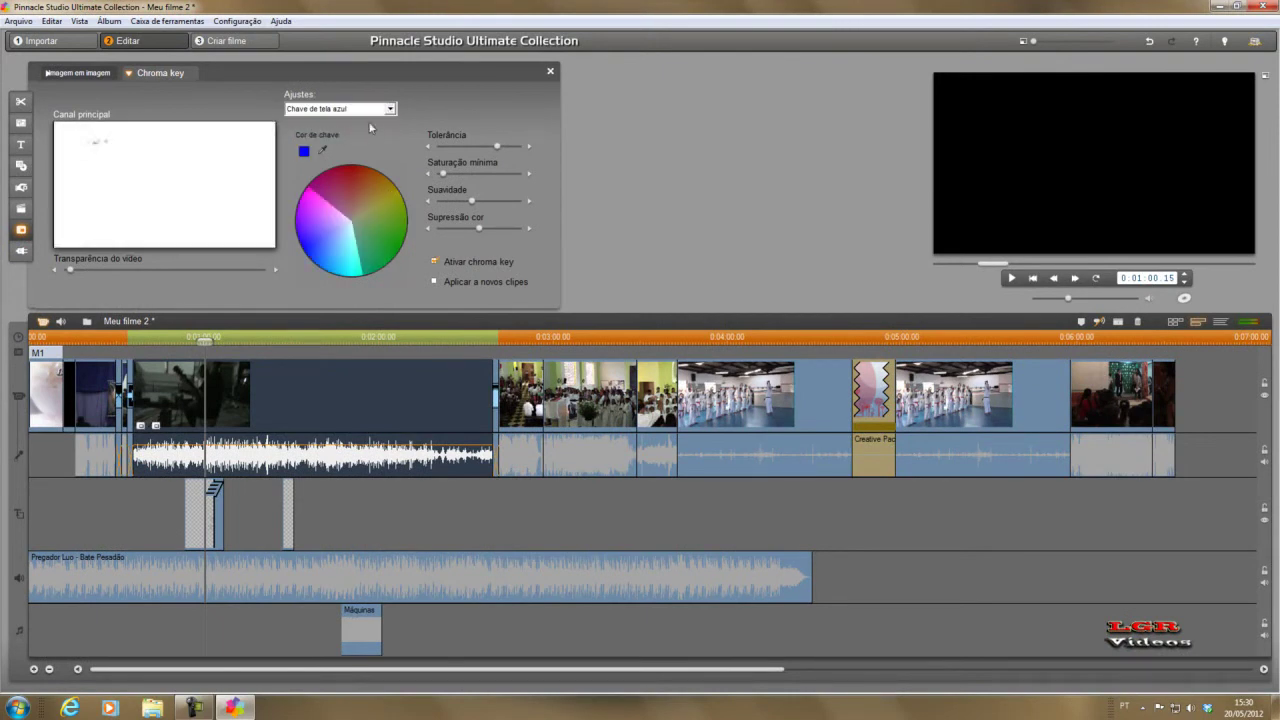
{"action": "left_click", "coordinate": [389, 110]}
{"action": "left_click", "coordinate": [347, 121]}
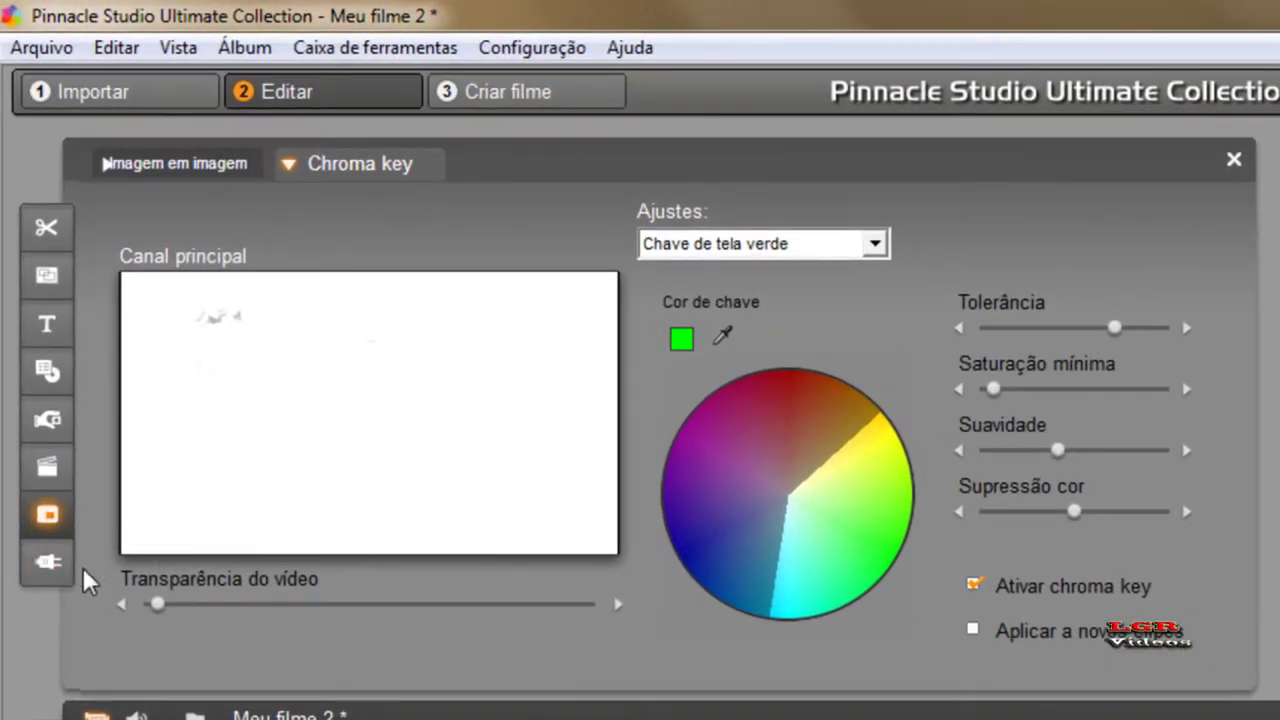
Review the effects applied to the clip and display the Imagem em imagem parameters
{"action": "left_click", "coordinate": [47, 563]}
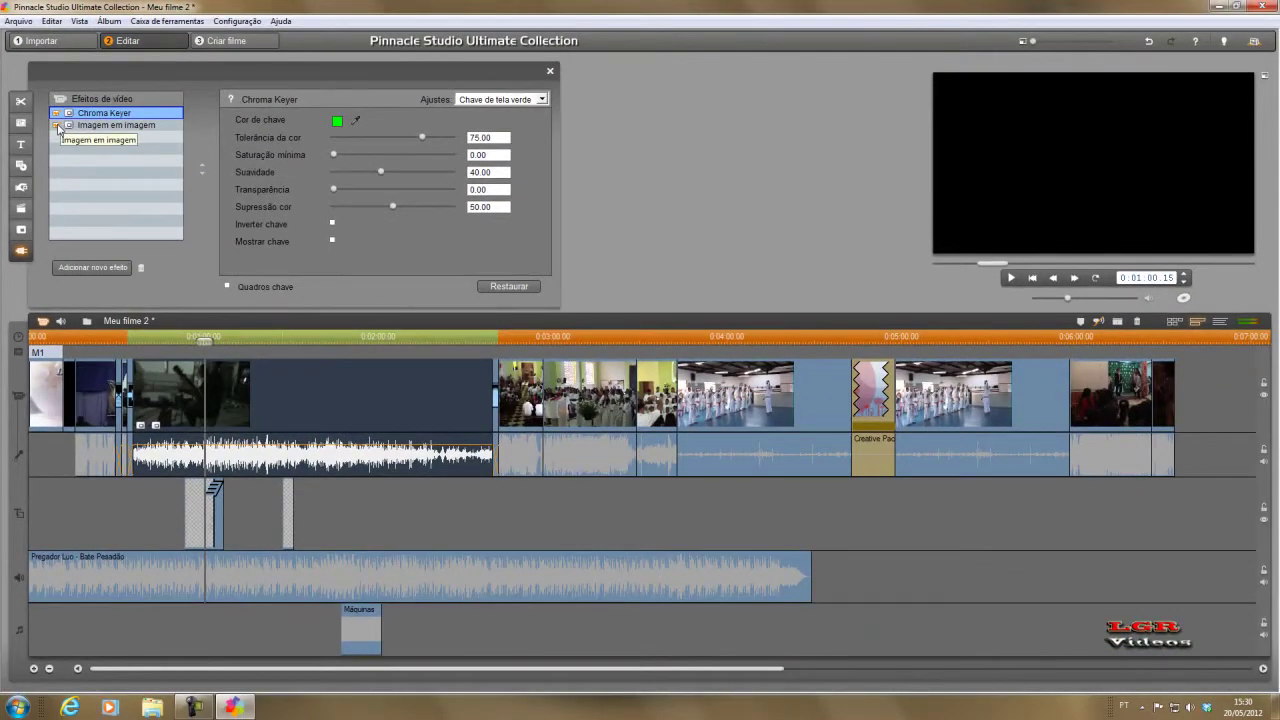
{"action": "left_click", "coordinate": [104, 126]}
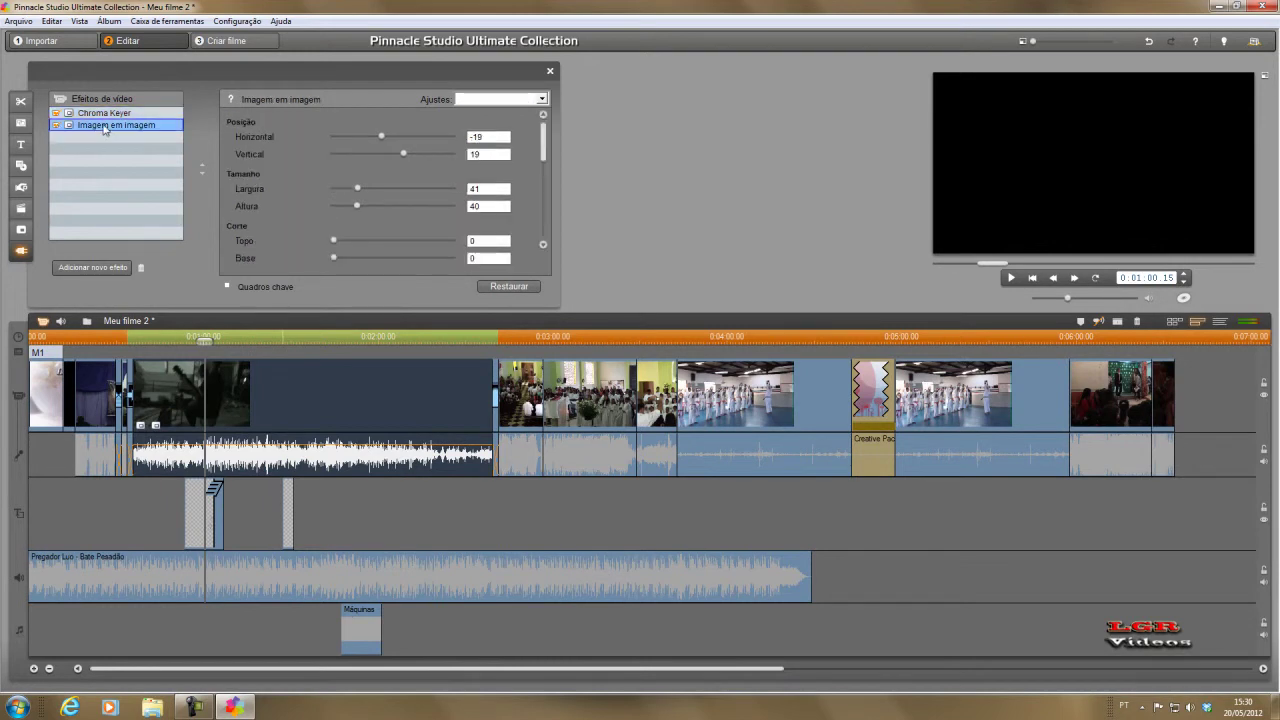
Remove the Chroma Keyer and Imagem em imagem effects from the selected clip
{"action": "left_click", "coordinate": [102, 114]}
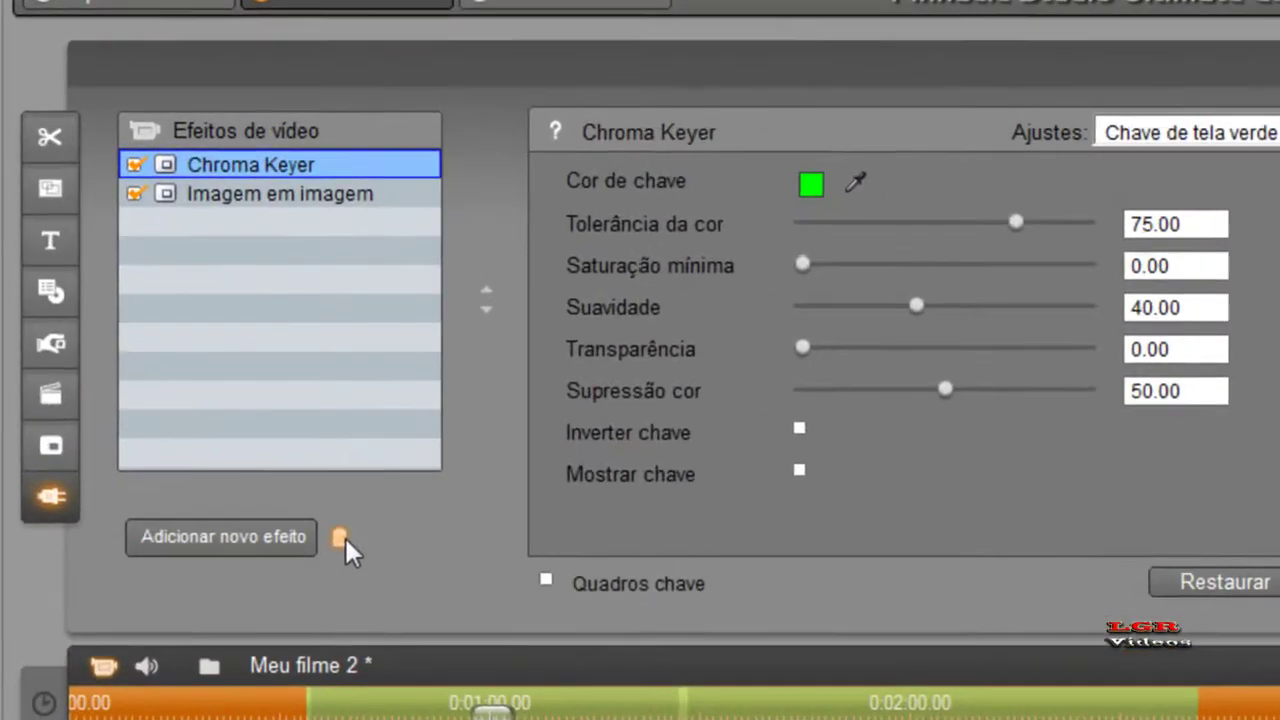
{"action": "left_click", "coordinate": [141, 267]}
{"action": "left_click", "coordinate": [141, 267]}
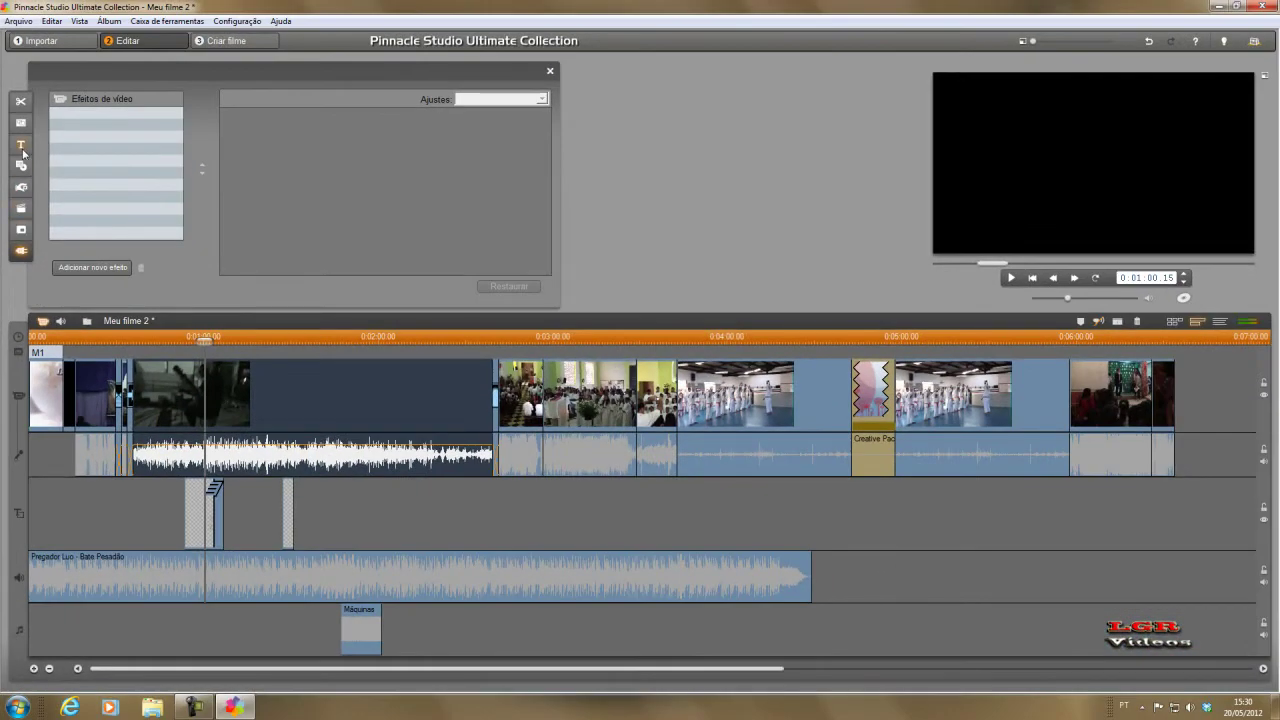
Grab a still frame from the guitar clip just past the 0:02:00 mark and add it to the movie
{"action": "left_click", "coordinate": [21, 229]}
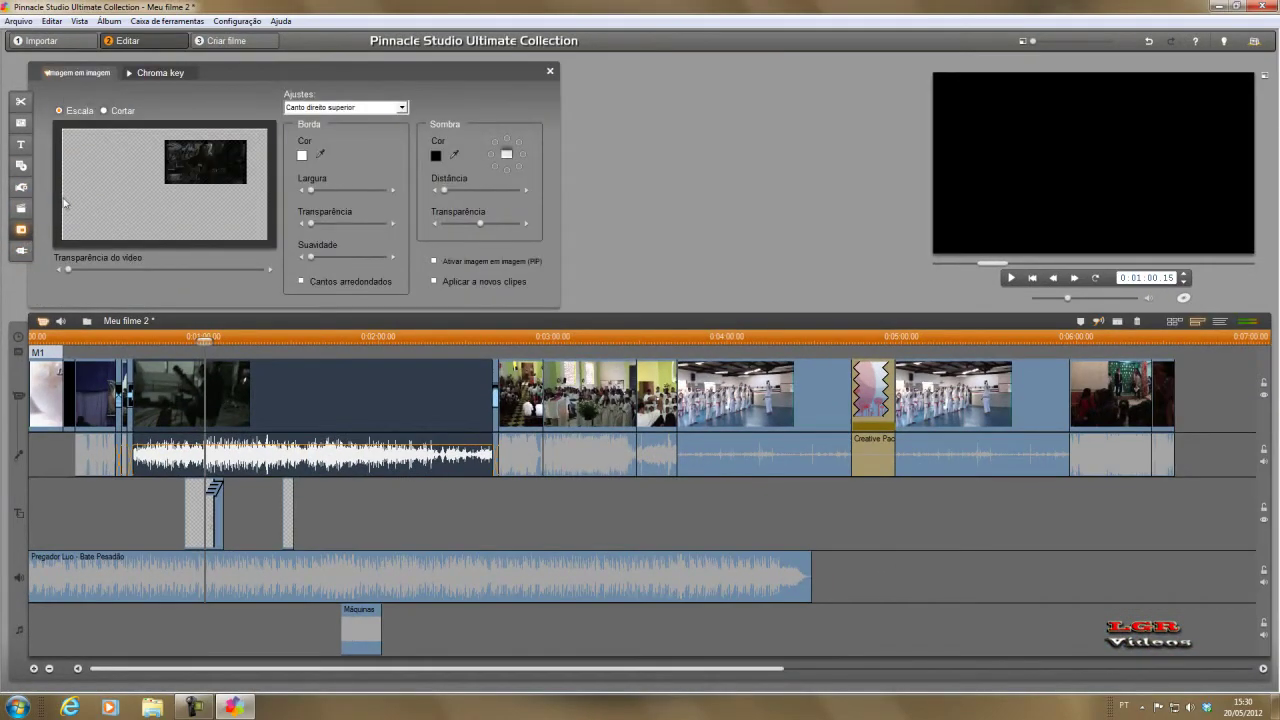
{"action": "left_click", "coordinate": [27, 192]}
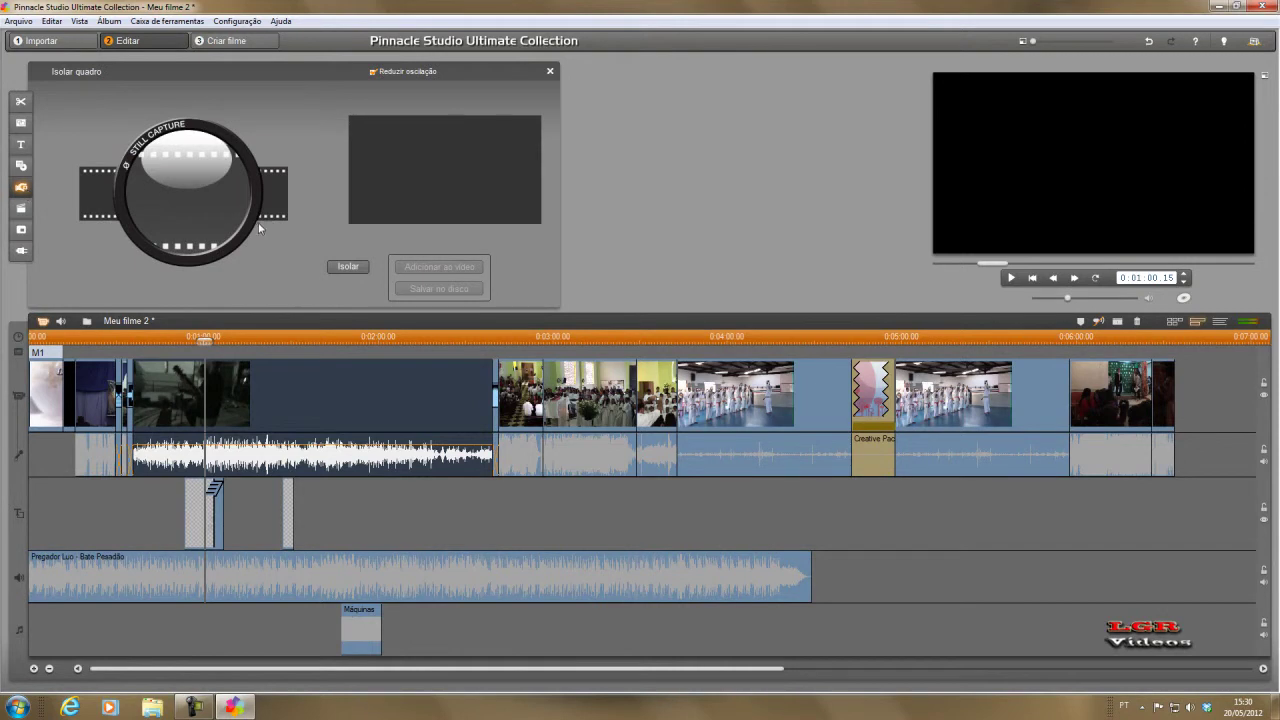
{"action": "left_click_drag", "start_coordinate": [205, 340], "coordinate": [432, 341]}
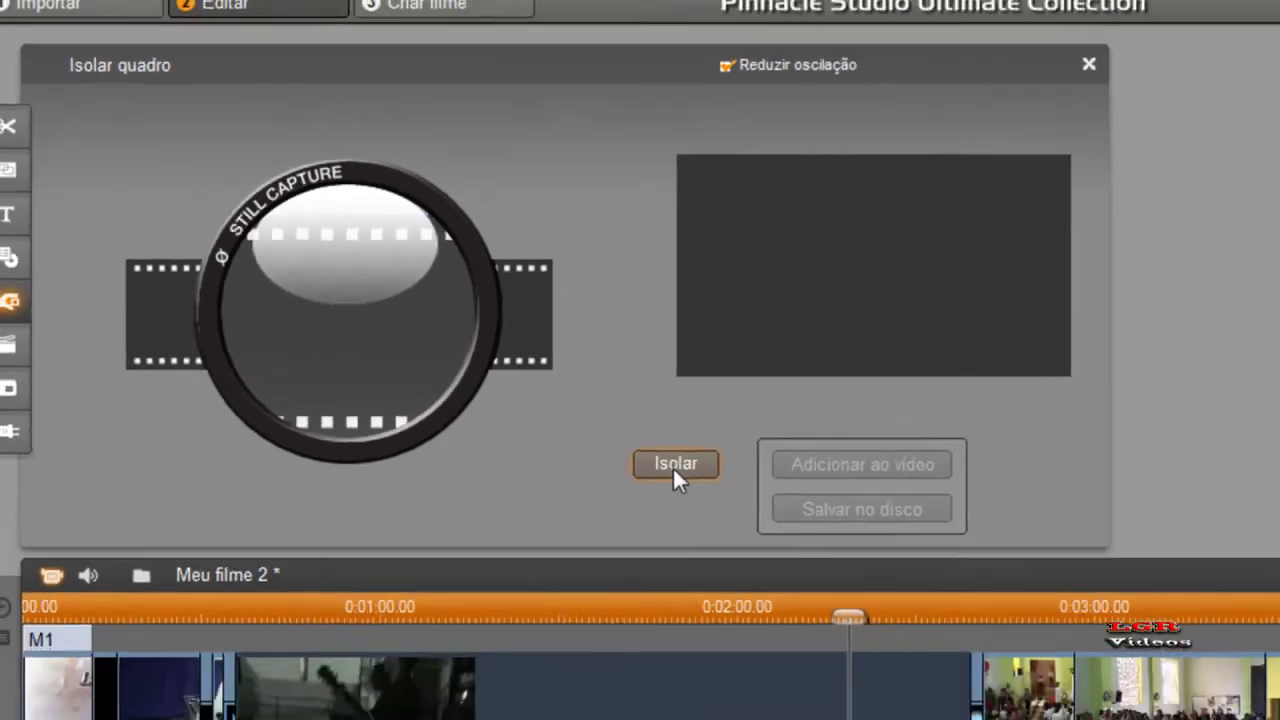
{"action": "left_click", "coordinate": [766, 522]}
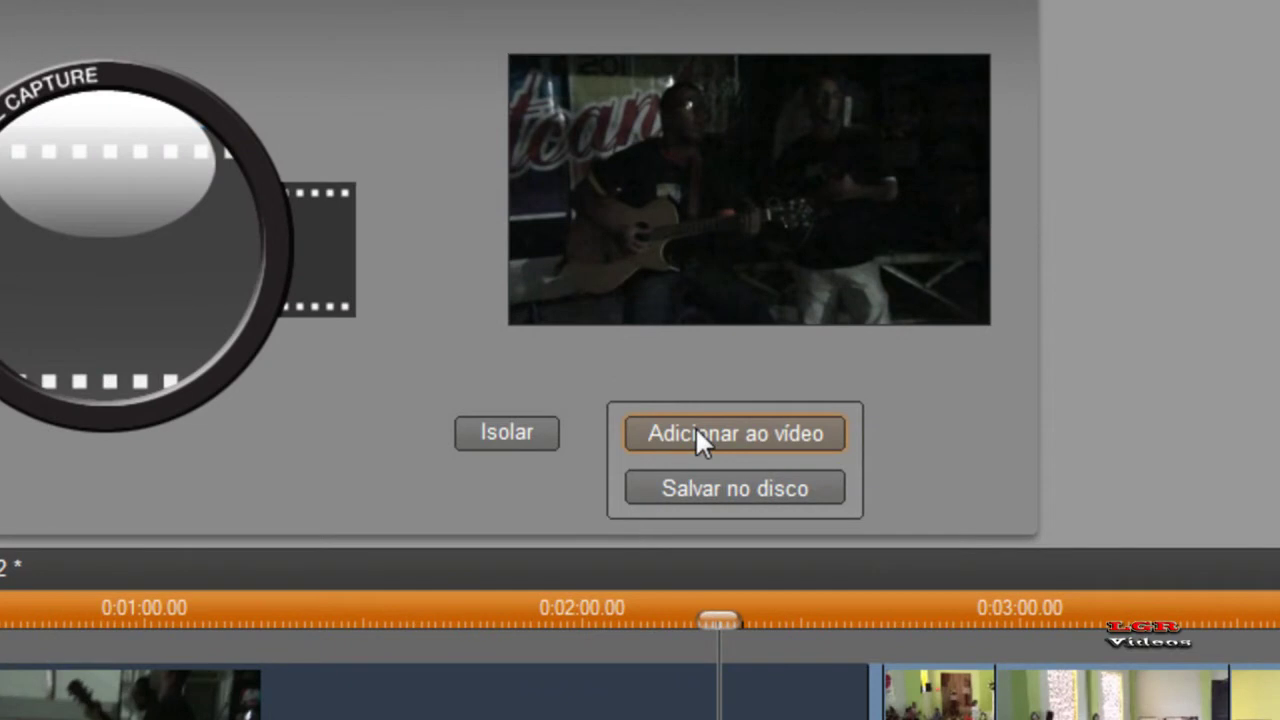
{"action": "left_click", "coordinate": [697, 434]}
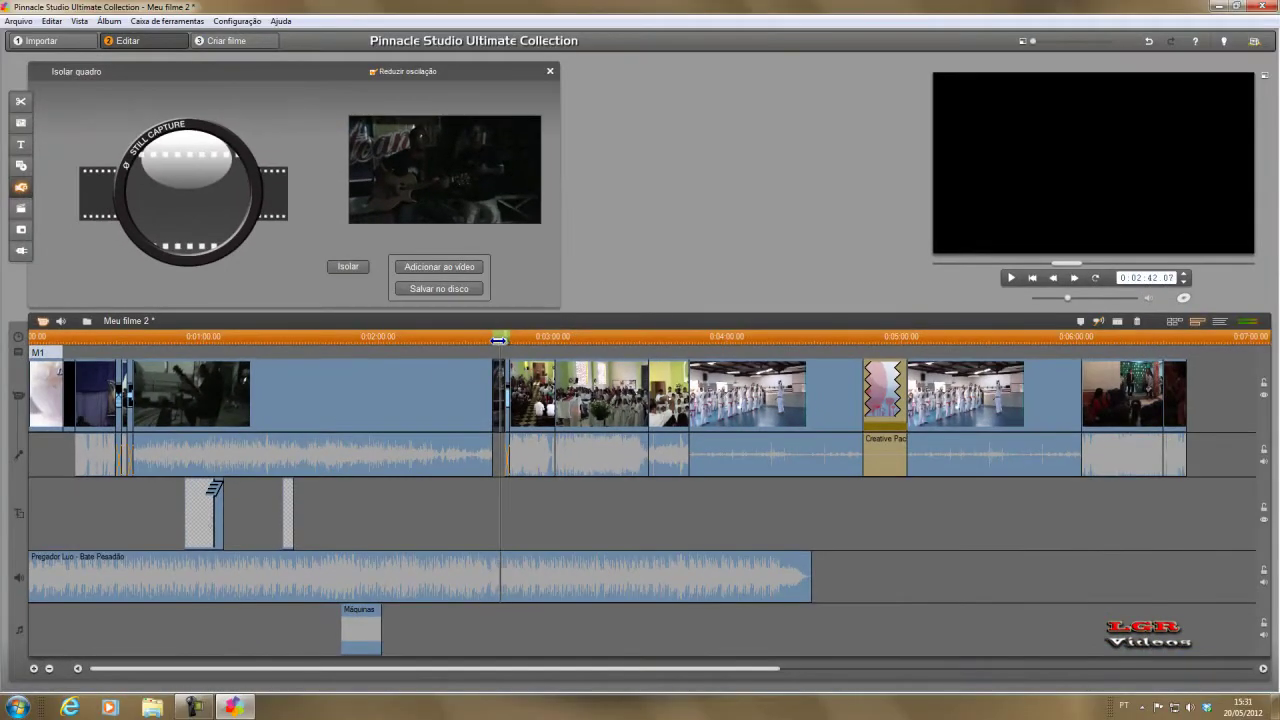
Animate the captured still's pan and zoom from start to end, with the start framing zoomed out slightly more than the end
{"action": "left_click_drag", "start_coordinate": [498, 341], "coordinate": [495, 341]}
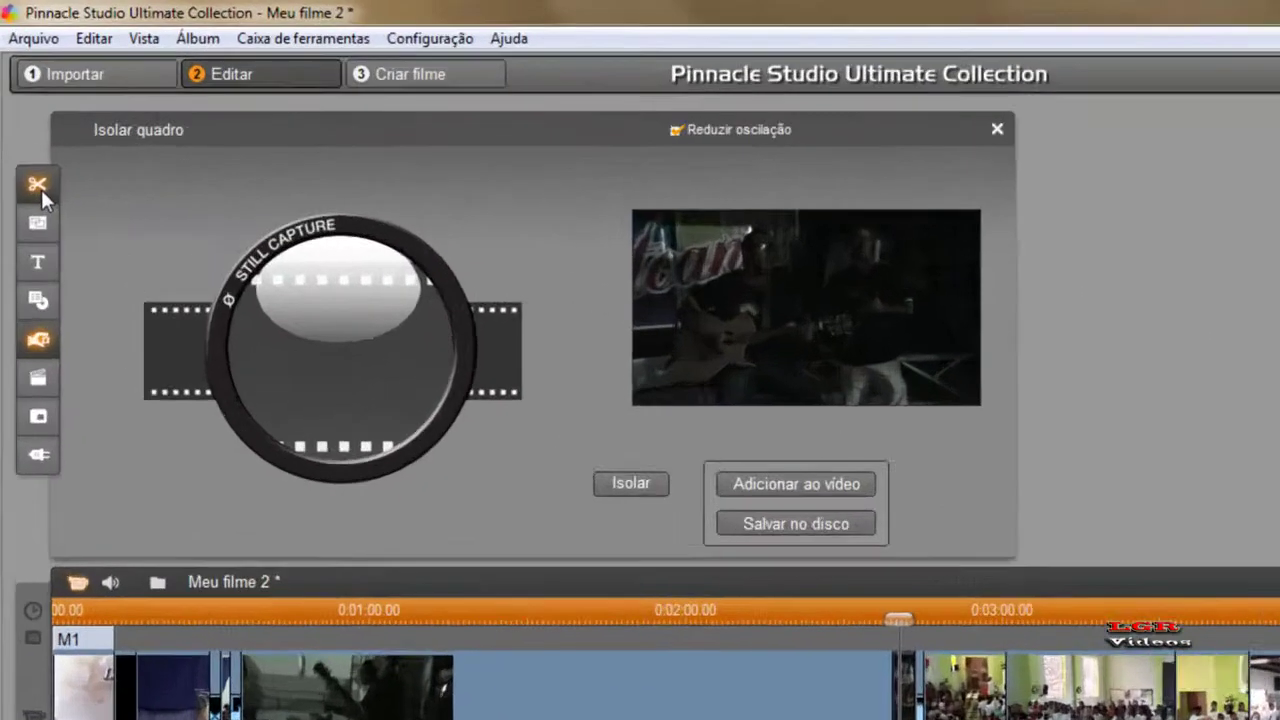
{"action": "left_click", "coordinate": [21, 103]}
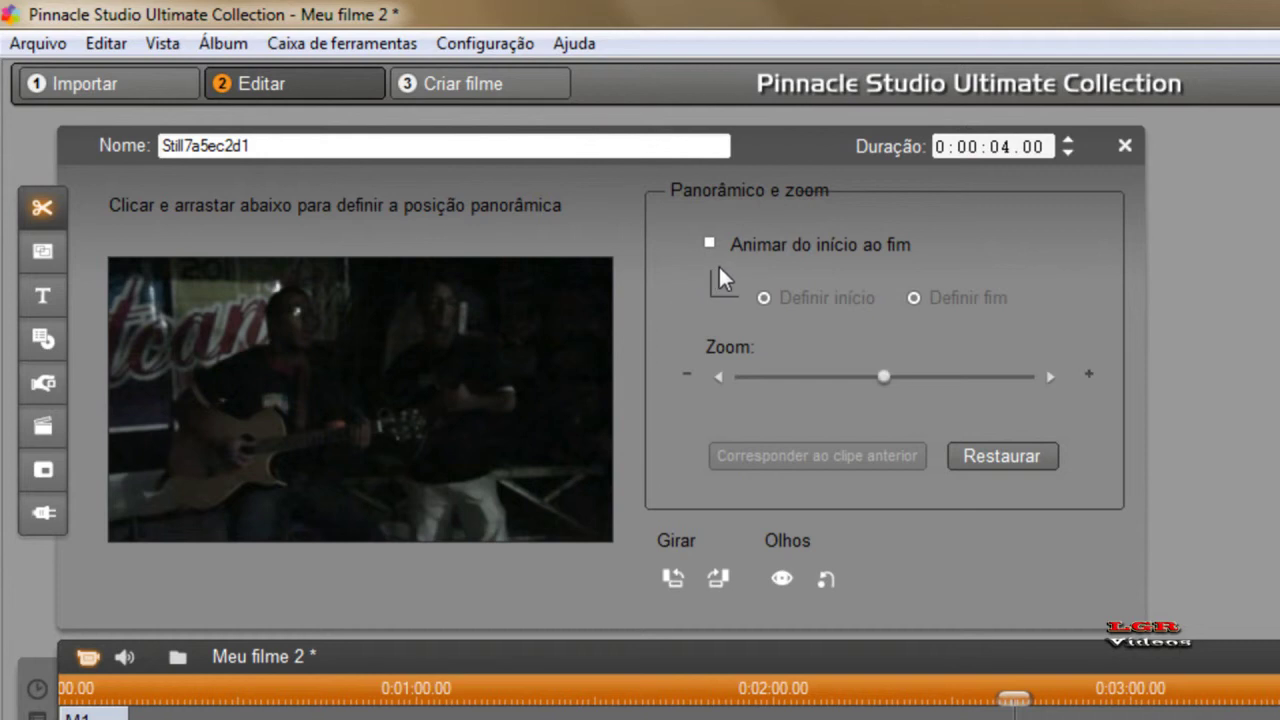
{"action": "left_click_drag", "start_coordinate": [884, 377], "coordinate": [916, 386]}
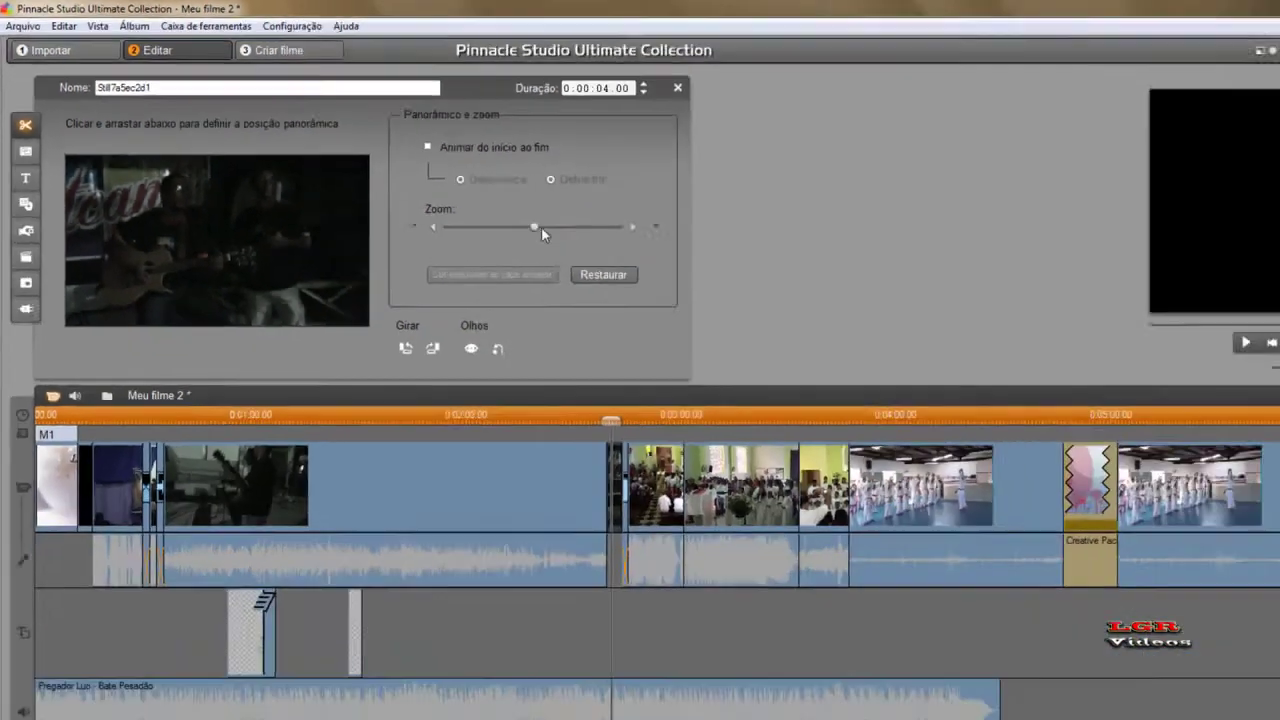
{"action": "left_click_drag", "start_coordinate": [447, 186], "coordinate": [420, 184]}
{"action": "left_click", "coordinate": [348, 120]}
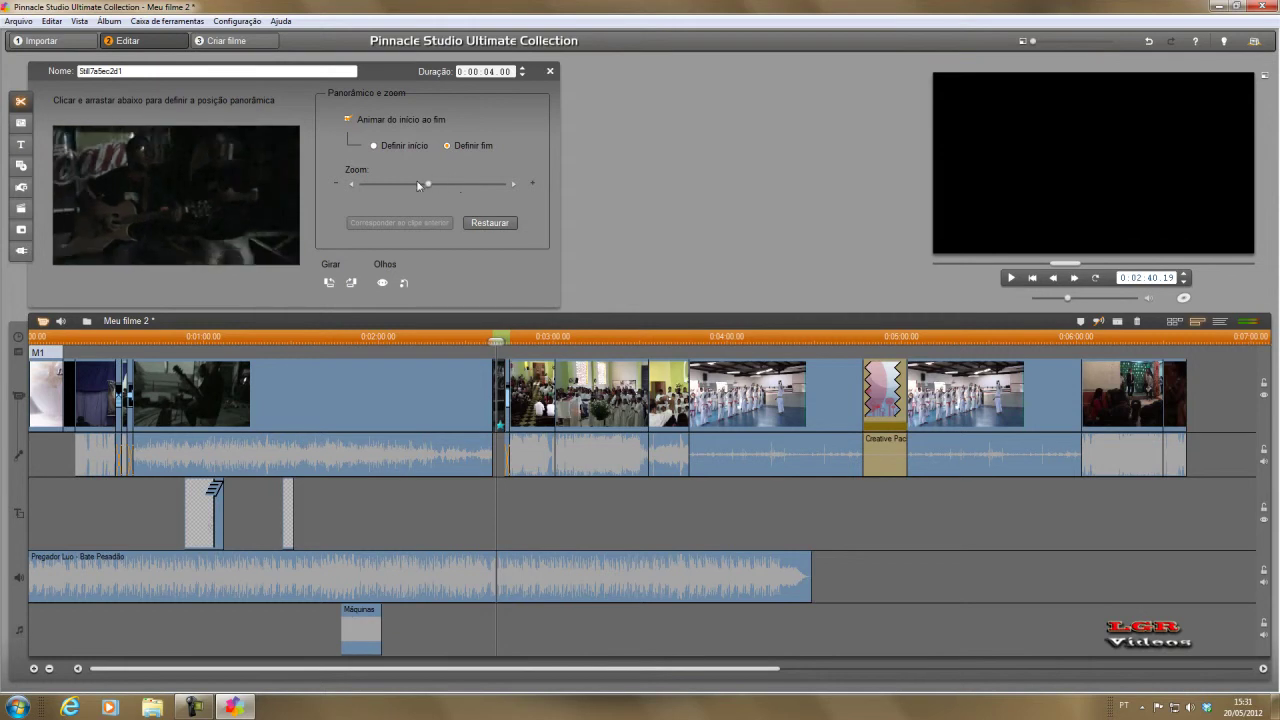
{"action": "left_click", "coordinate": [374, 146]}
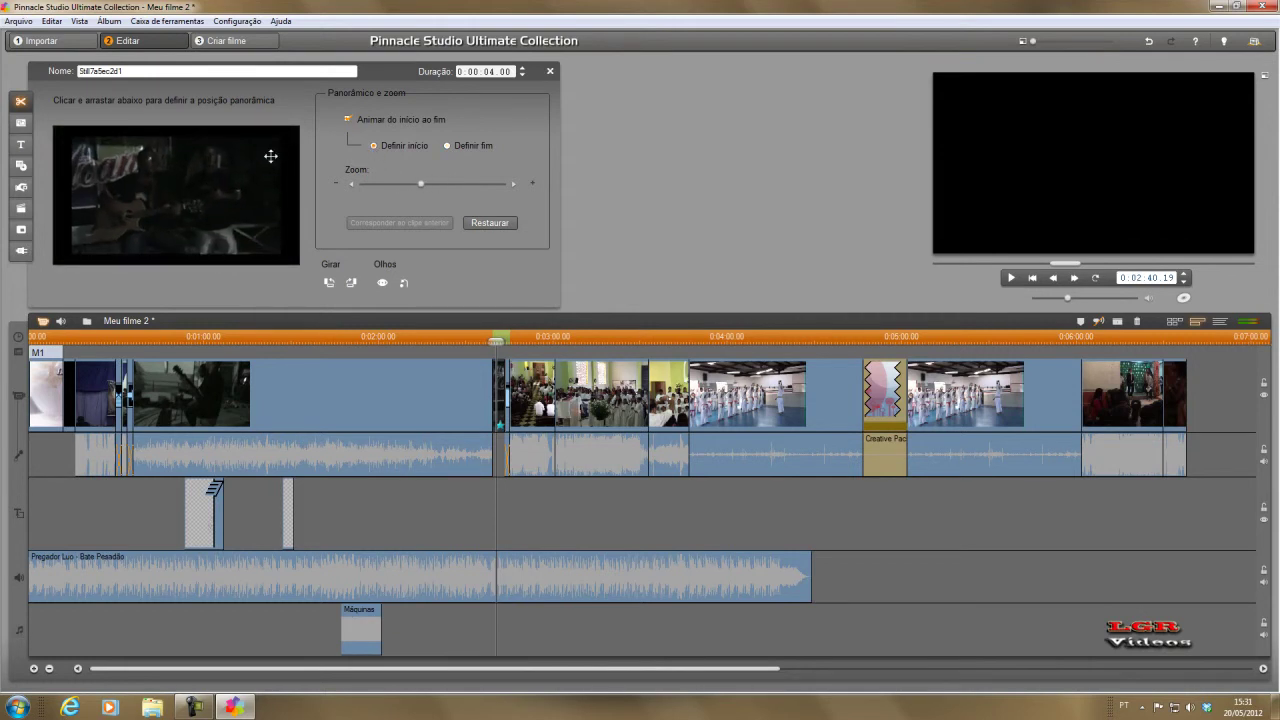
{"action": "left_click", "coordinate": [550, 72]}
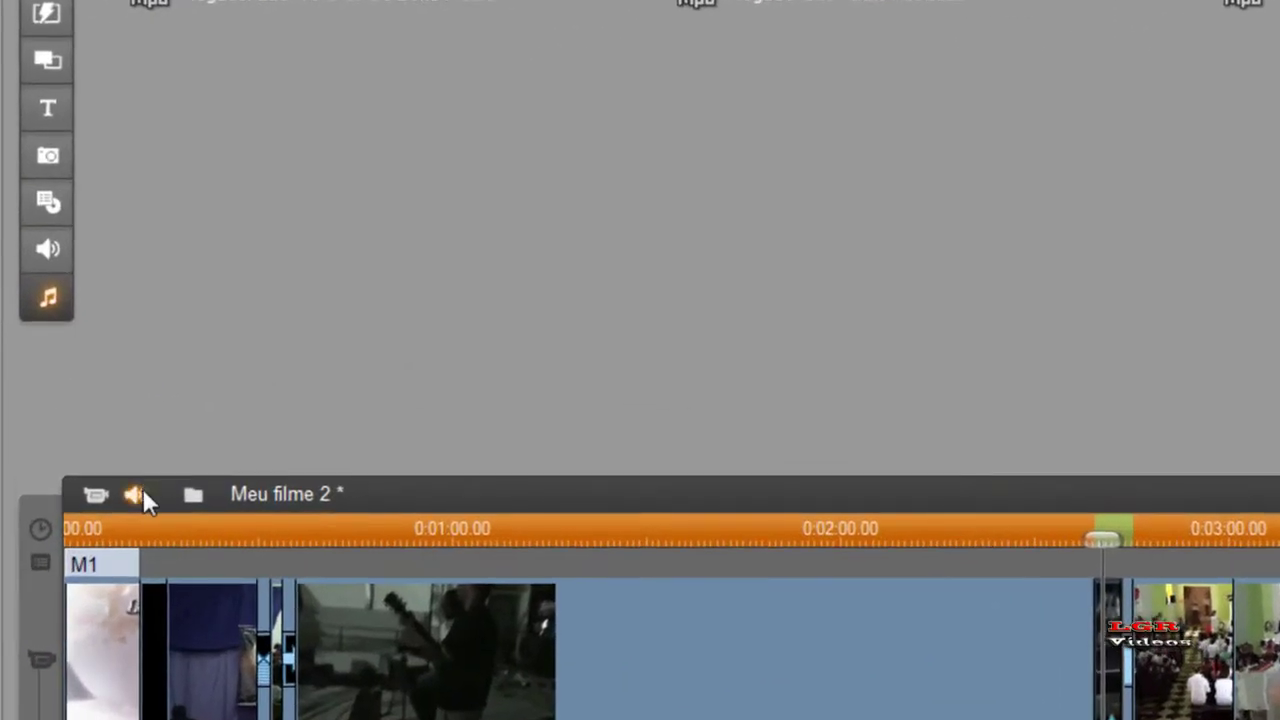
Examine the guitar clip's audio trim properties and volume mixer, keeping the balance mode at Estéreo
{"action": "left_click", "coordinate": [136, 496]}
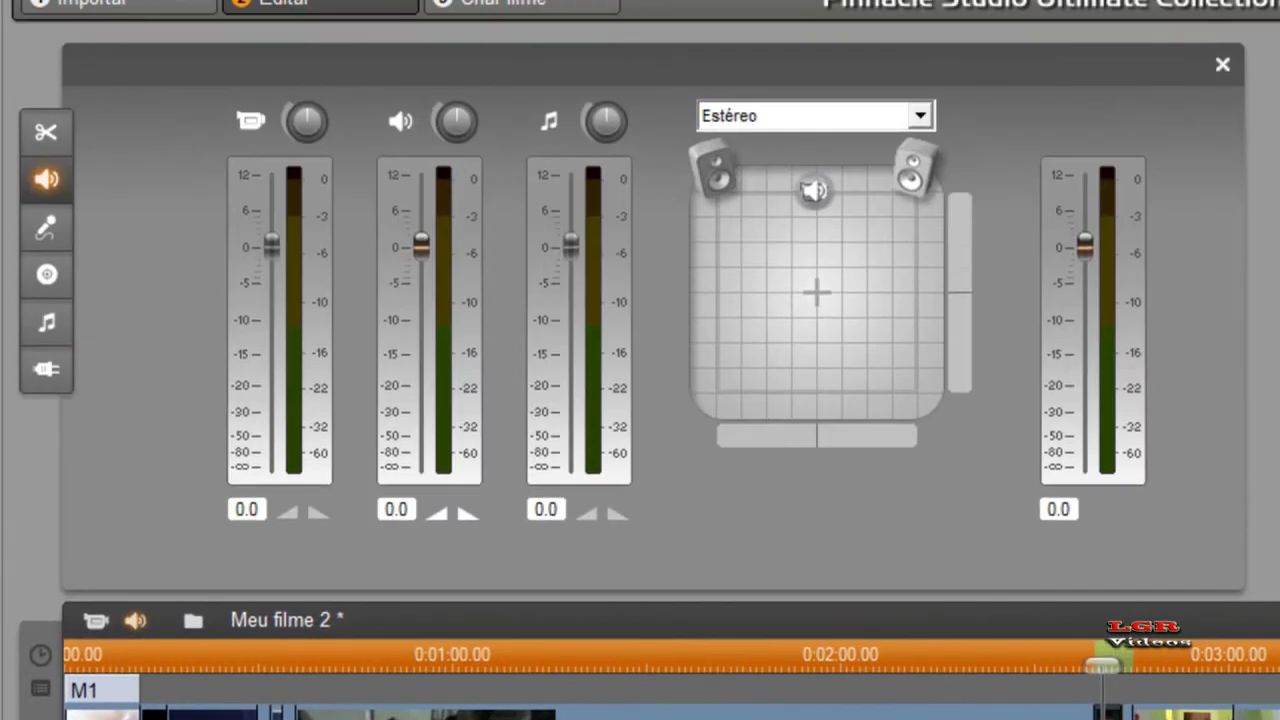
{"action": "left_click", "coordinate": [600, 660]}
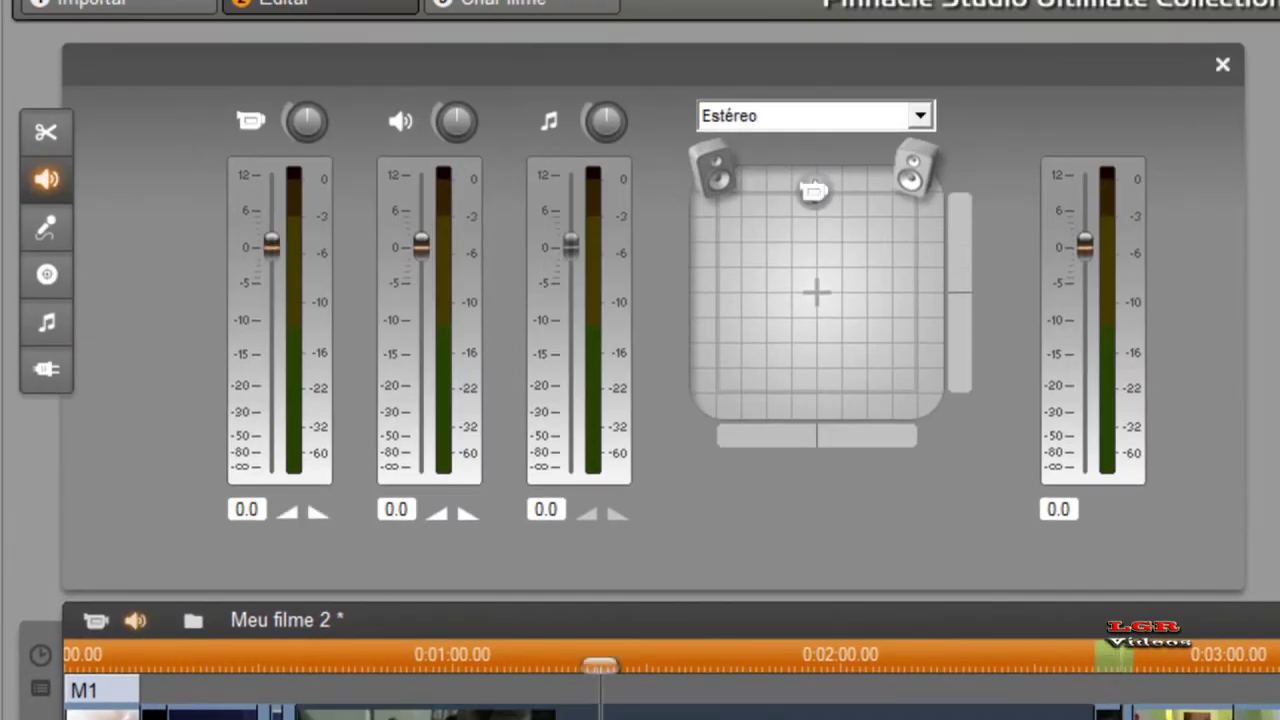
{"action": "left_click", "coordinate": [38, 138]}
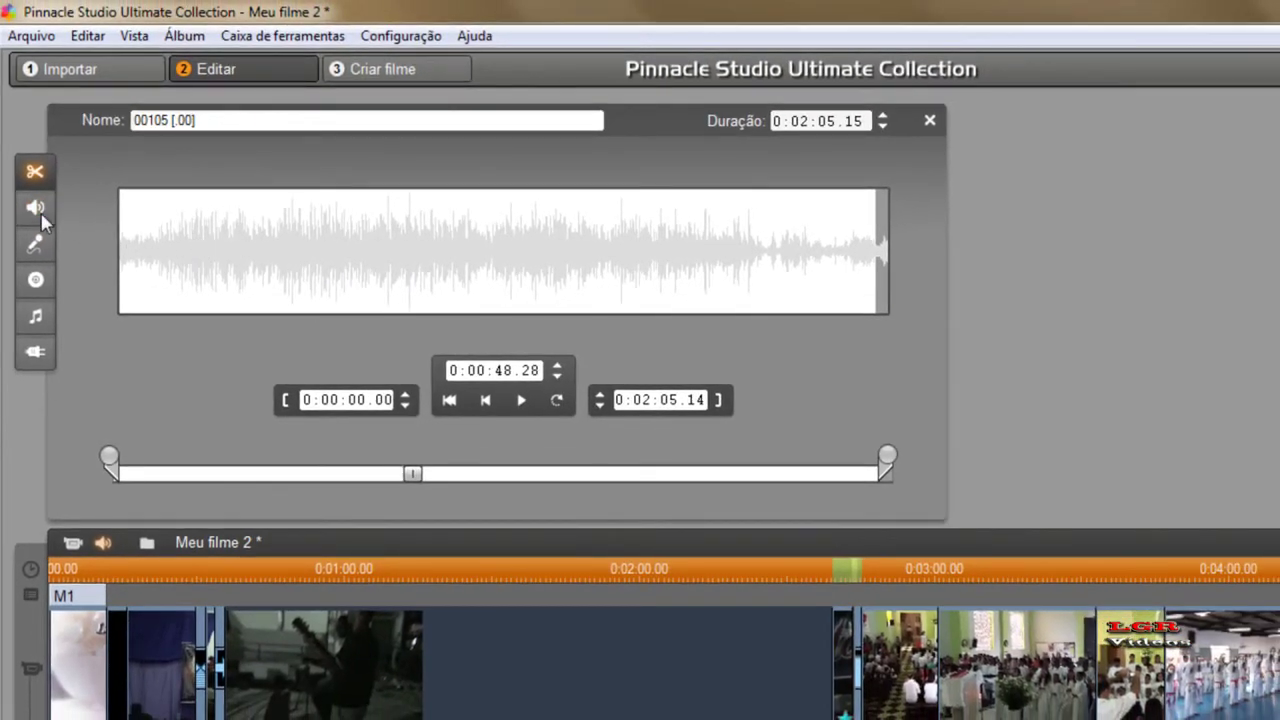
{"action": "left_click", "coordinate": [40, 206]}
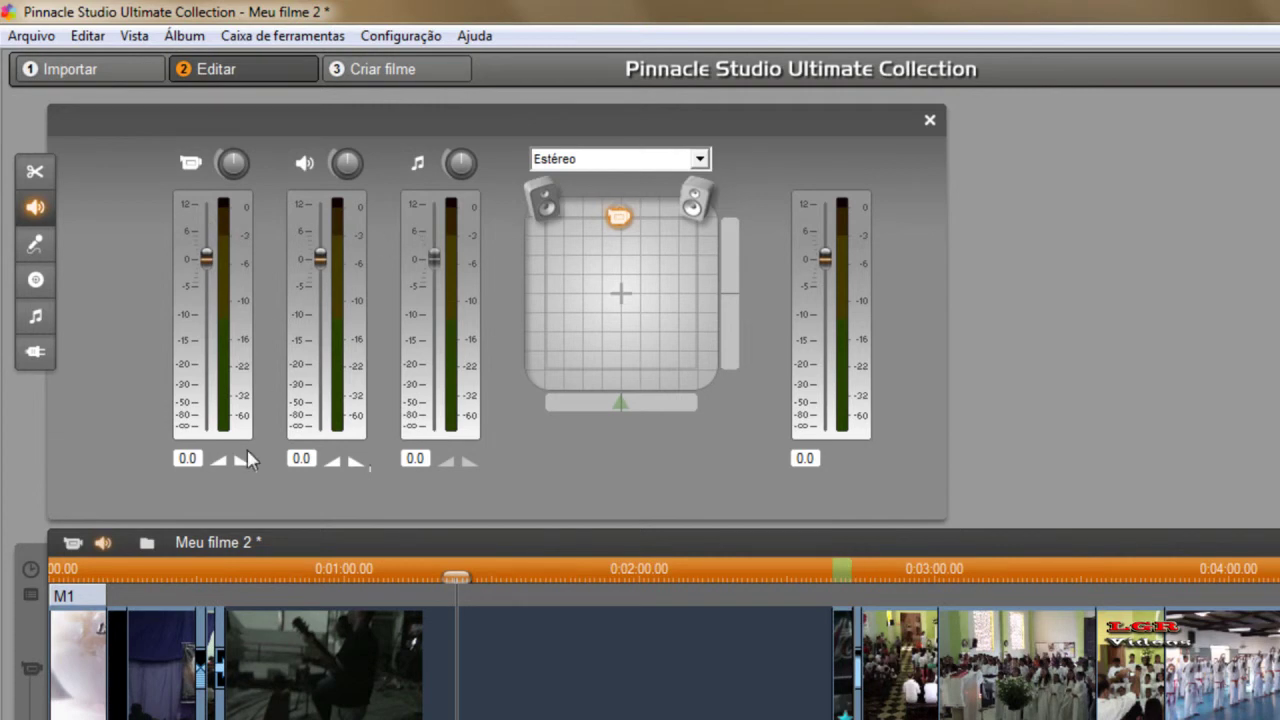
{"action": "left_click", "coordinate": [699, 163]}
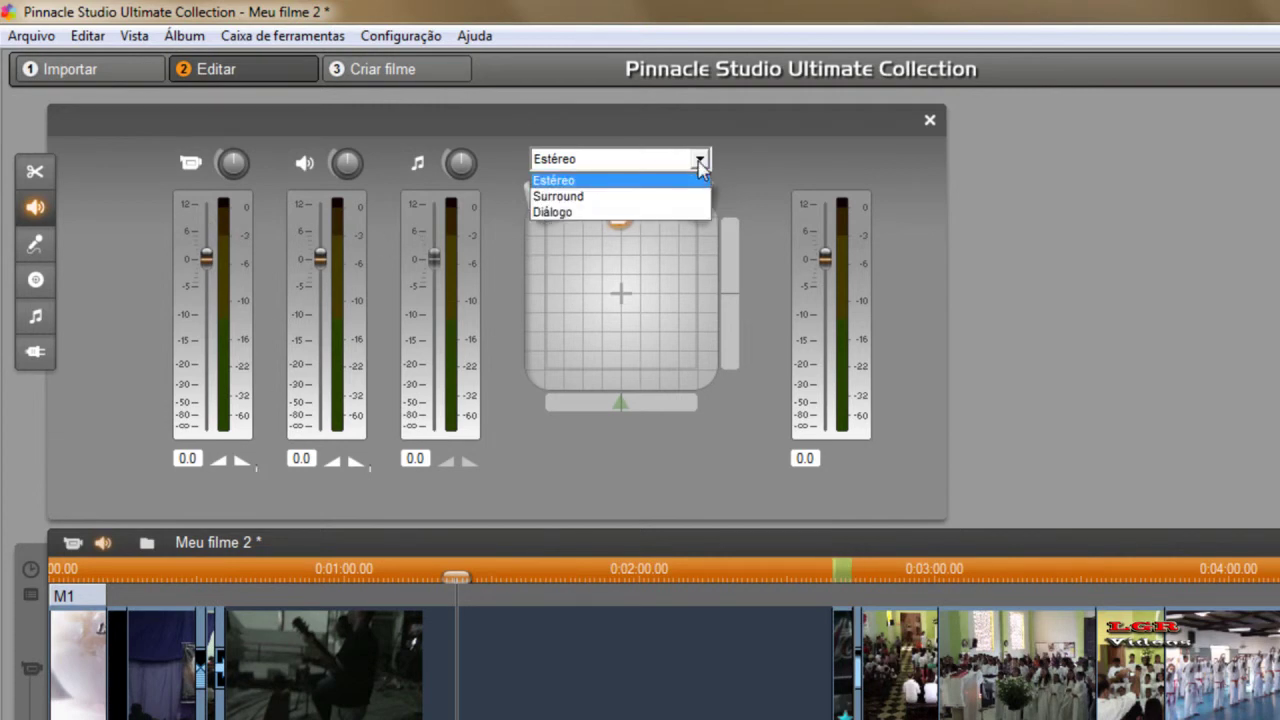
{"action": "left_click", "coordinate": [531, 179]}
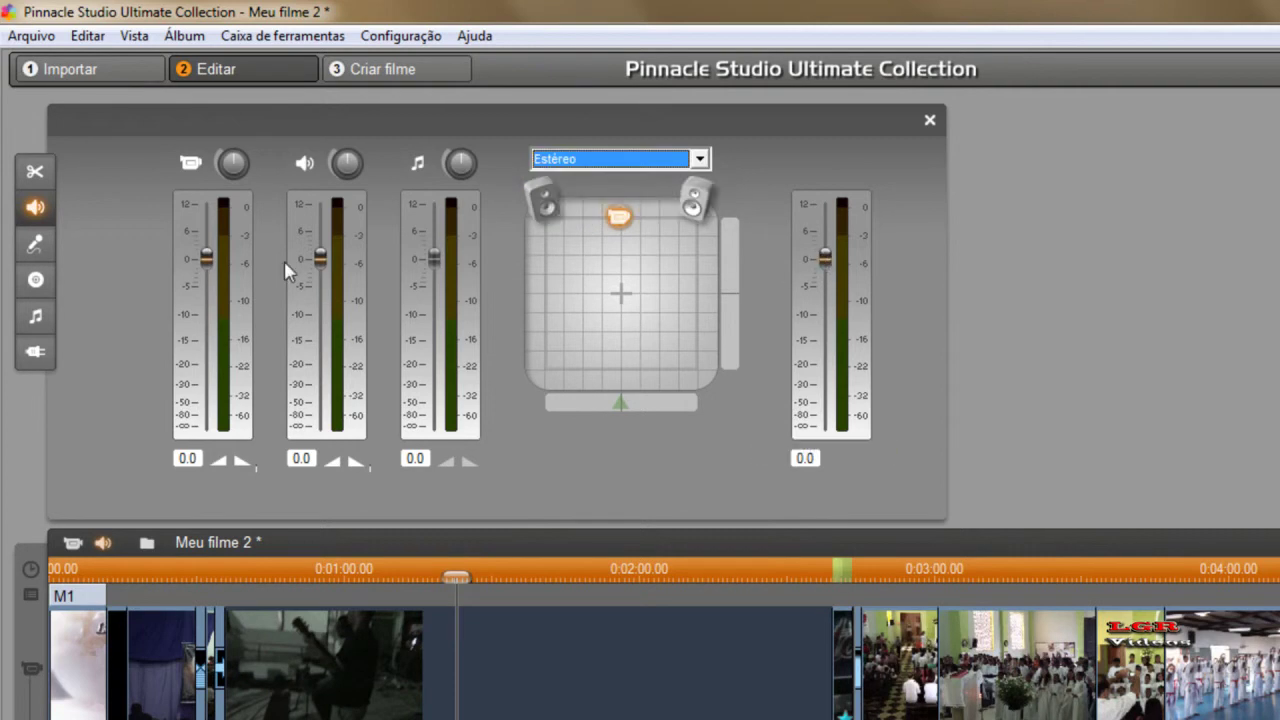
Look through the voice-over recording, CD audio and Scorefitter music tools, dismissing the CD title request
{"action": "left_click", "coordinate": [34, 245]}
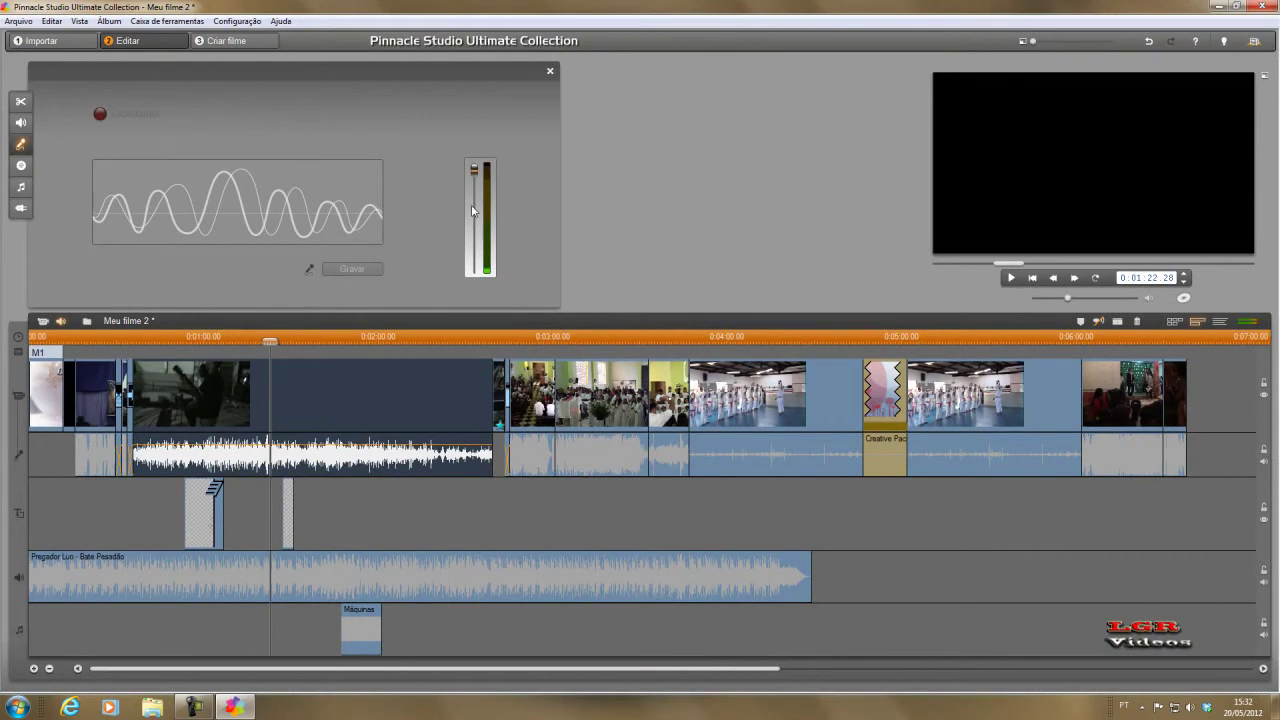
{"action": "left_click", "coordinate": [842, 455]}
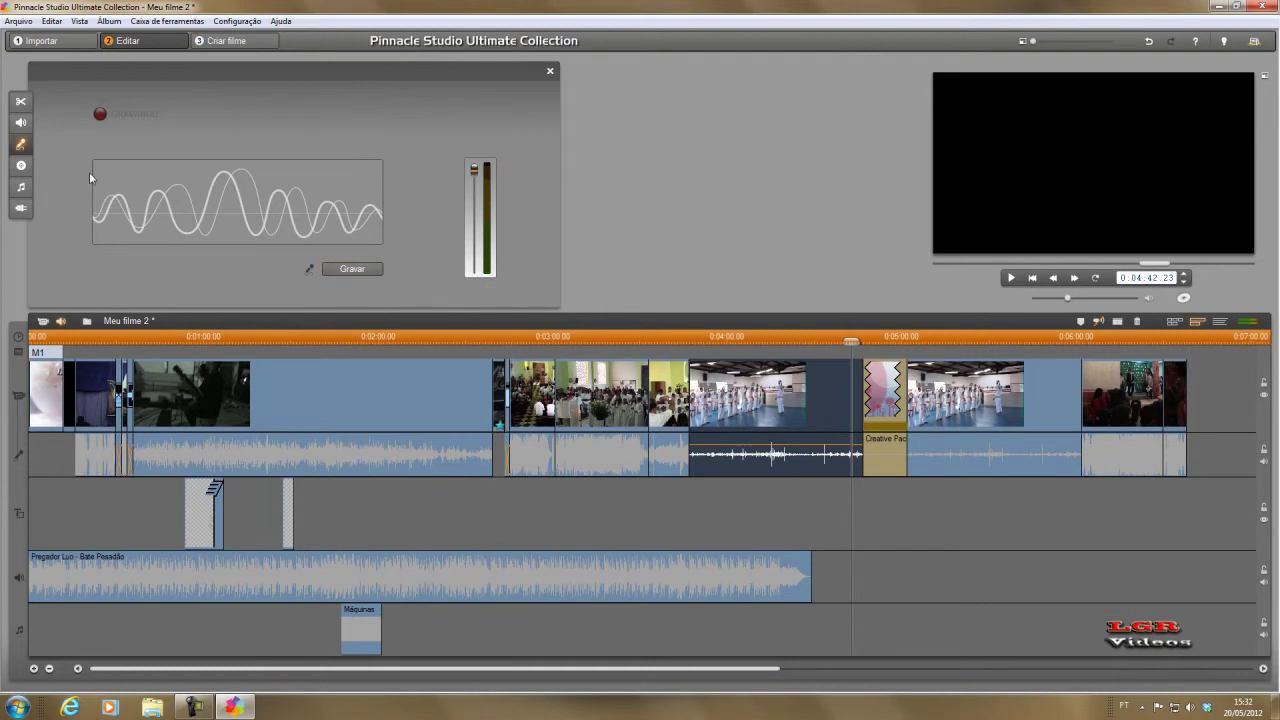
{"action": "left_click", "coordinate": [21, 165]}
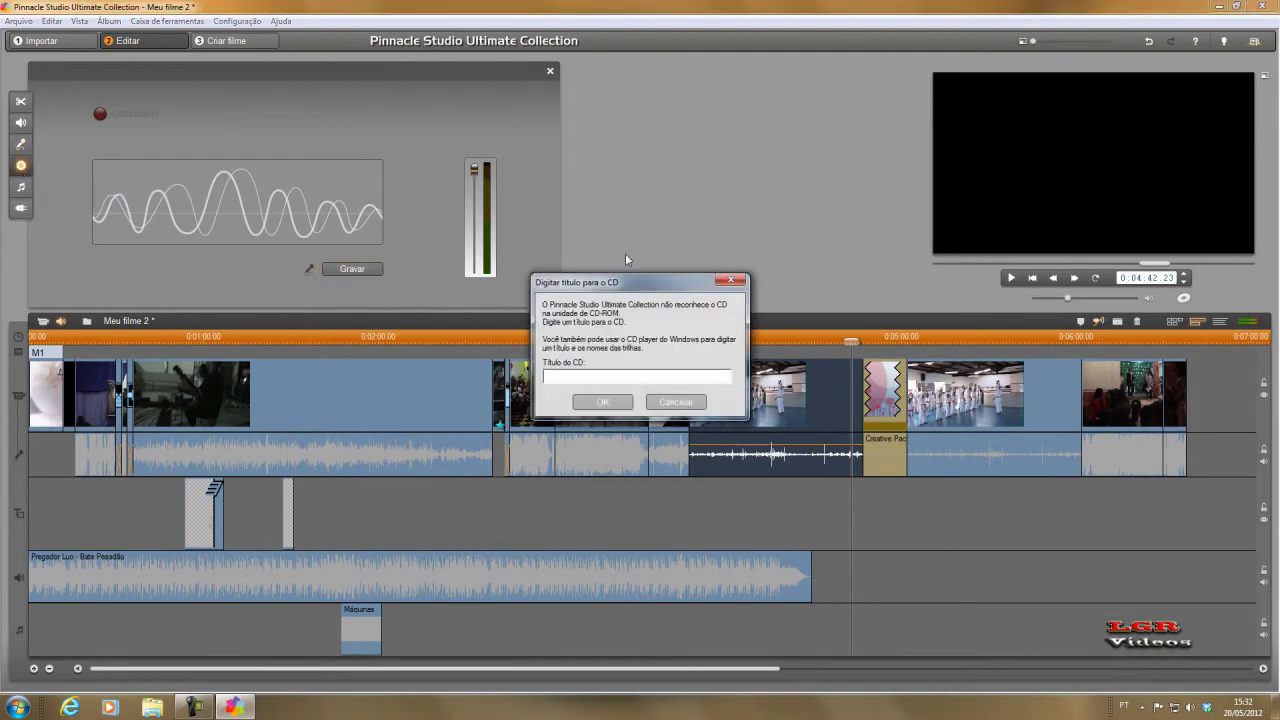
{"action": "left_click", "coordinate": [731, 280]}
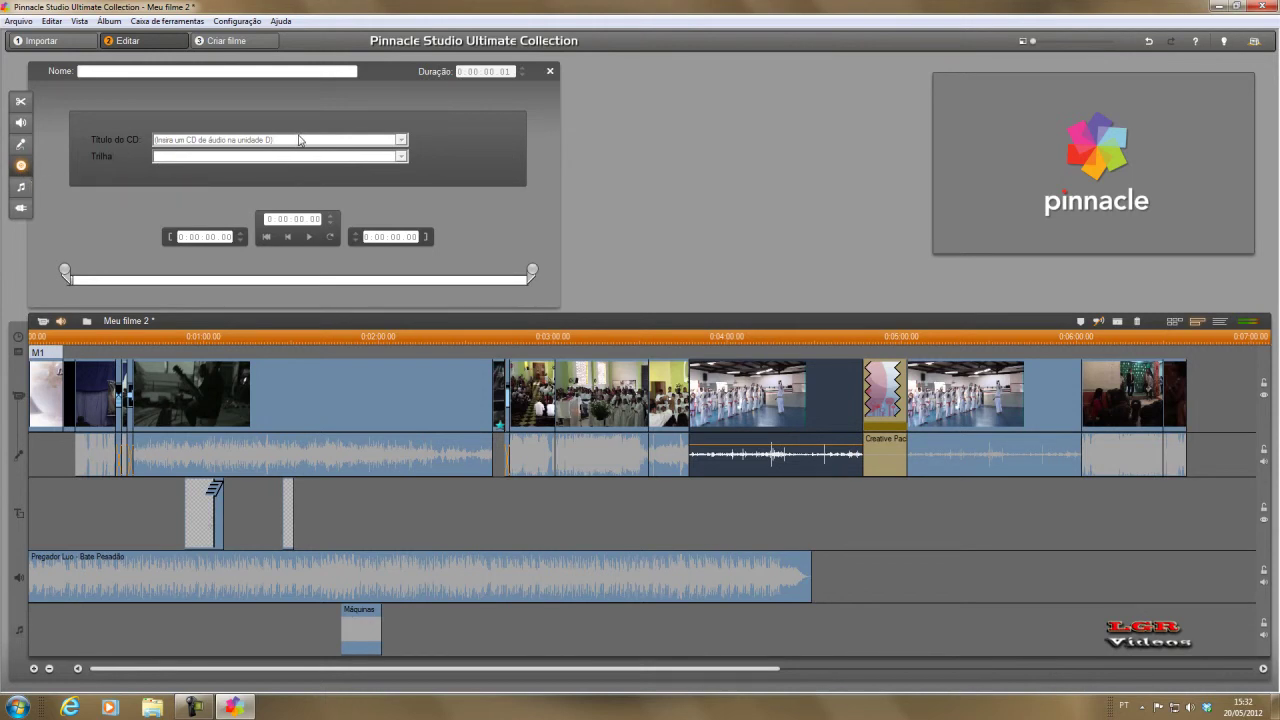
{"action": "left_click", "coordinate": [20, 189]}
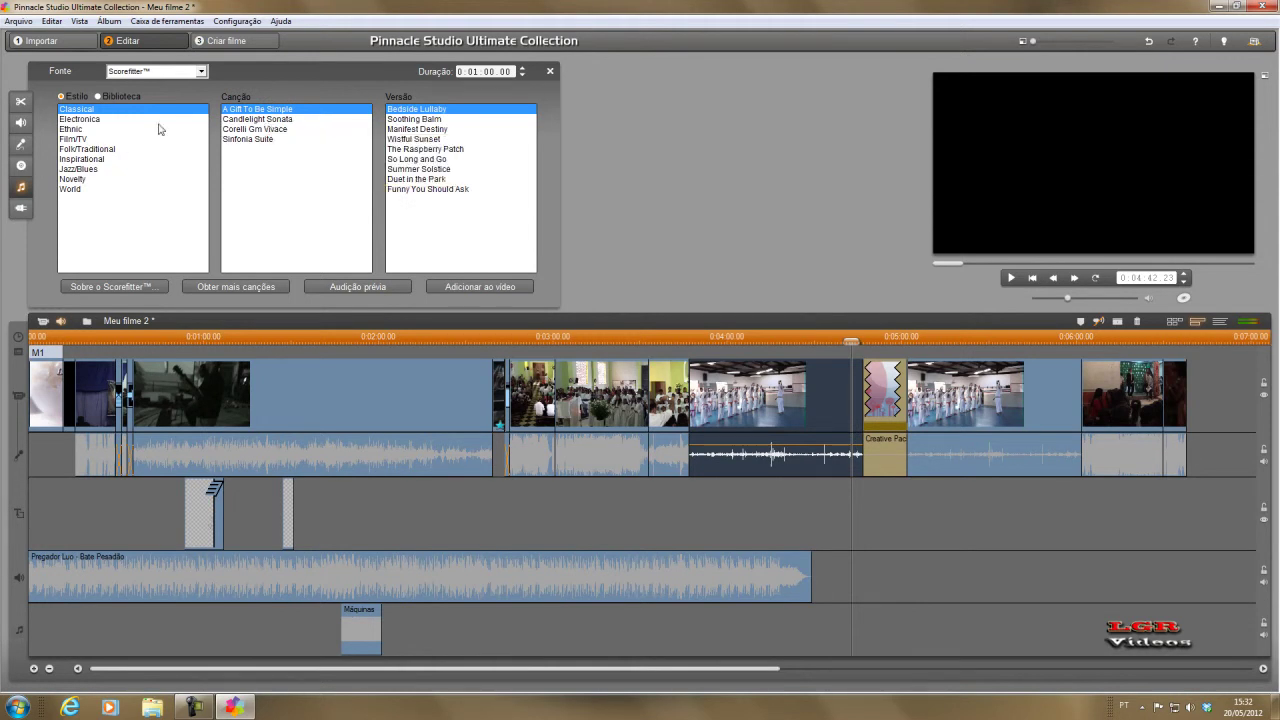
Browse the Studio HD and Studio Ultimate audio effect categories and leave the audio toolbox without adding an effect
{"action": "left_click", "coordinate": [24, 209]}
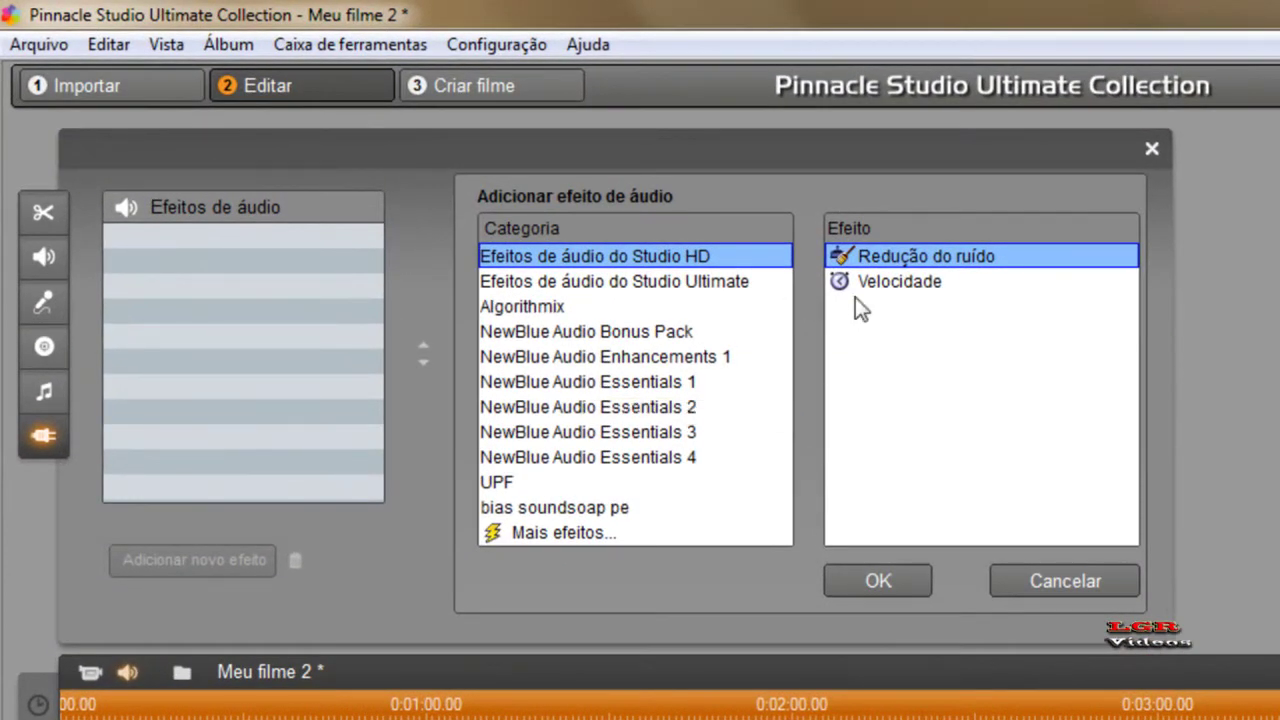
{"action": "left_click", "coordinate": [547, 284]}
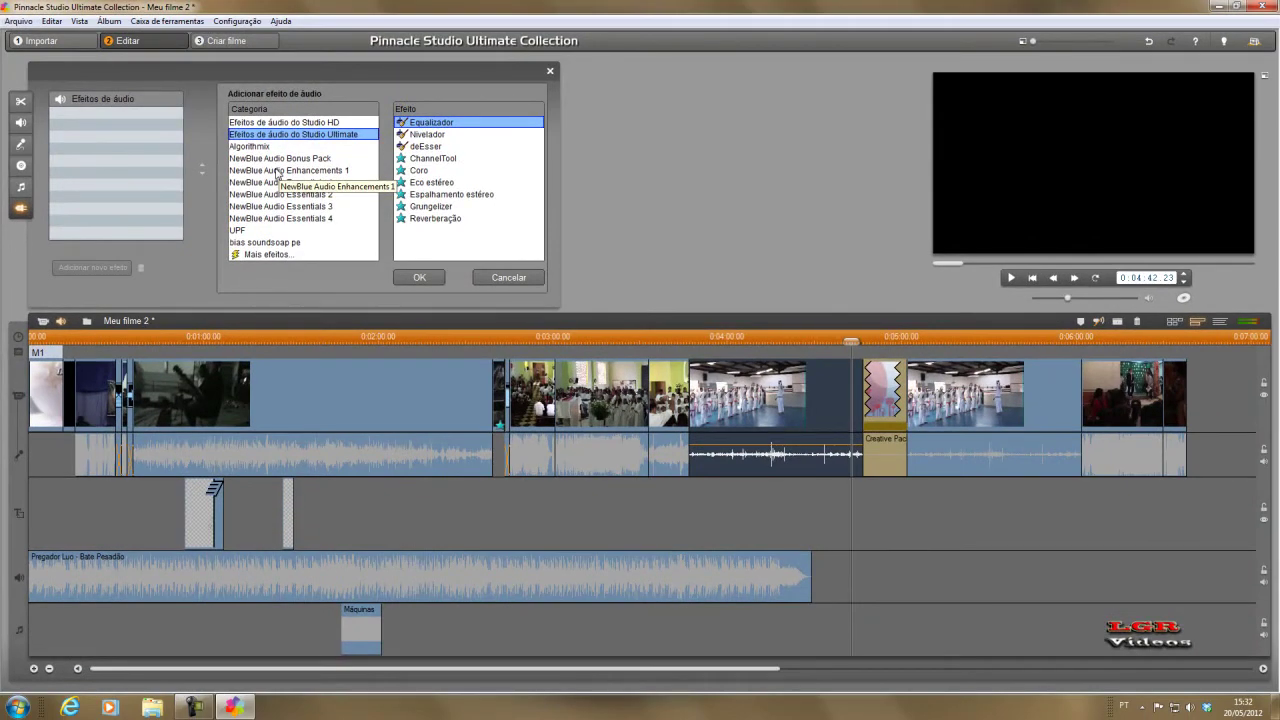
{"action": "left_click", "coordinate": [502, 277]}
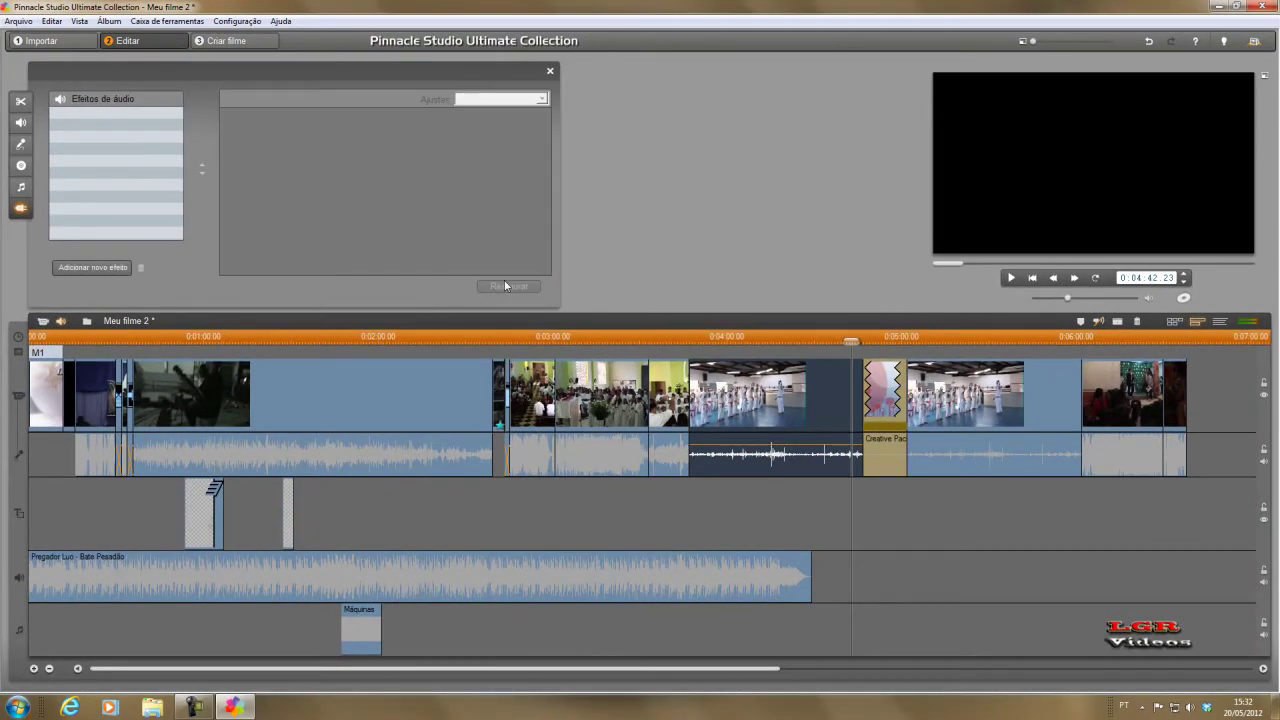
{"action": "left_click", "coordinate": [550, 71]}
Split the selected video clip at 0:01:48.12, and move the playhead to 0:02:07.02 with audio scrubbing toggled
{"action": "left_click_drag", "start_coordinate": [343, 338], "coordinate": [420, 575]}
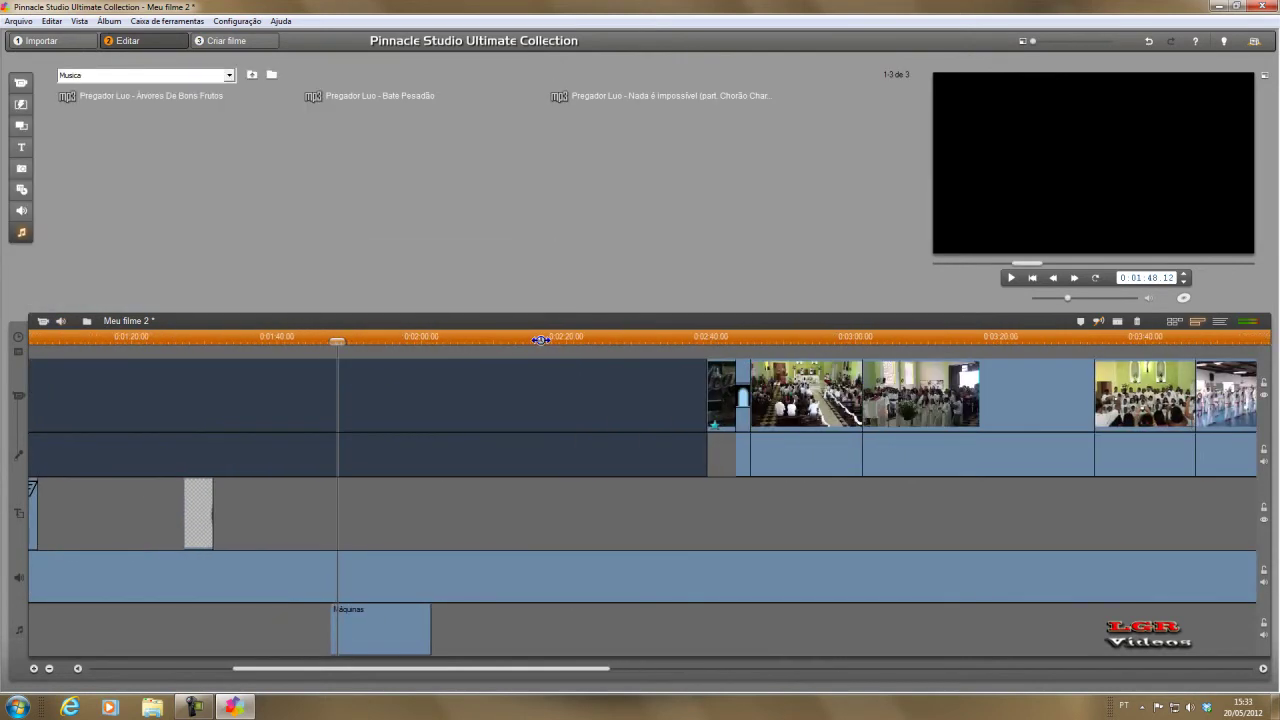
{"action": "left_click_drag", "start_coordinate": [441, 667], "coordinate": [290, 667]}
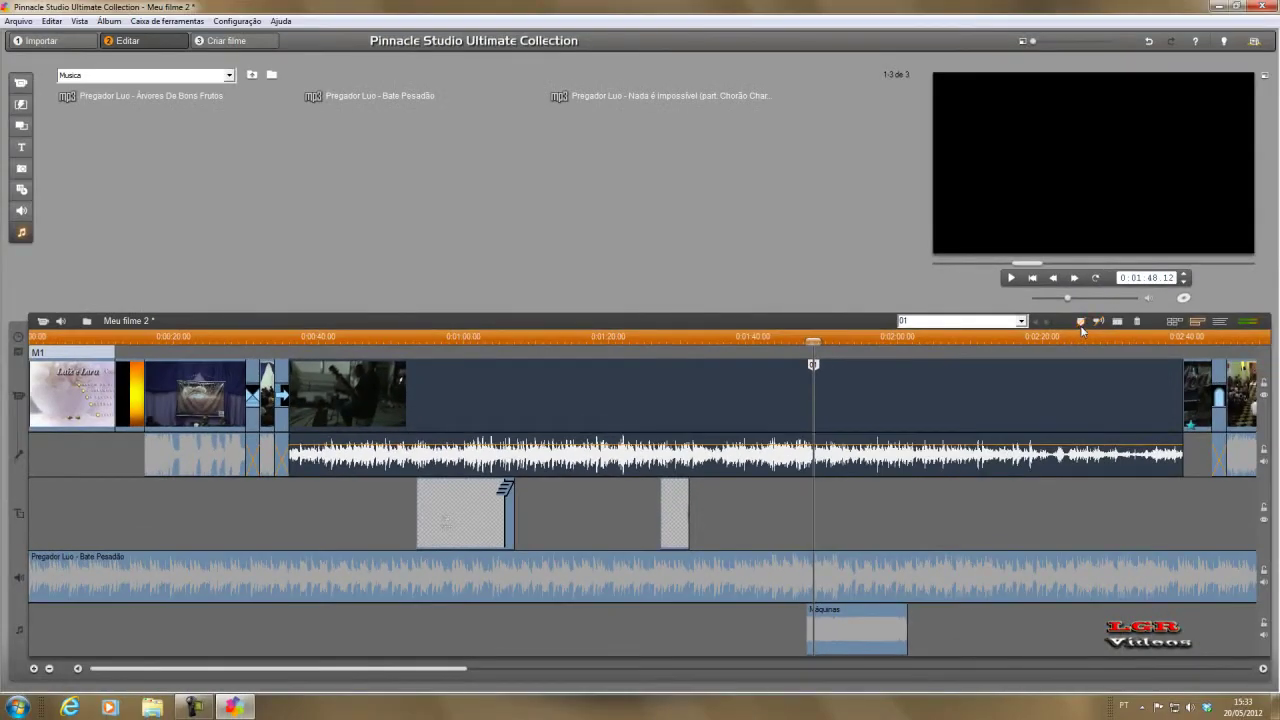
{"action": "left_click", "coordinate": [1233, 274]}
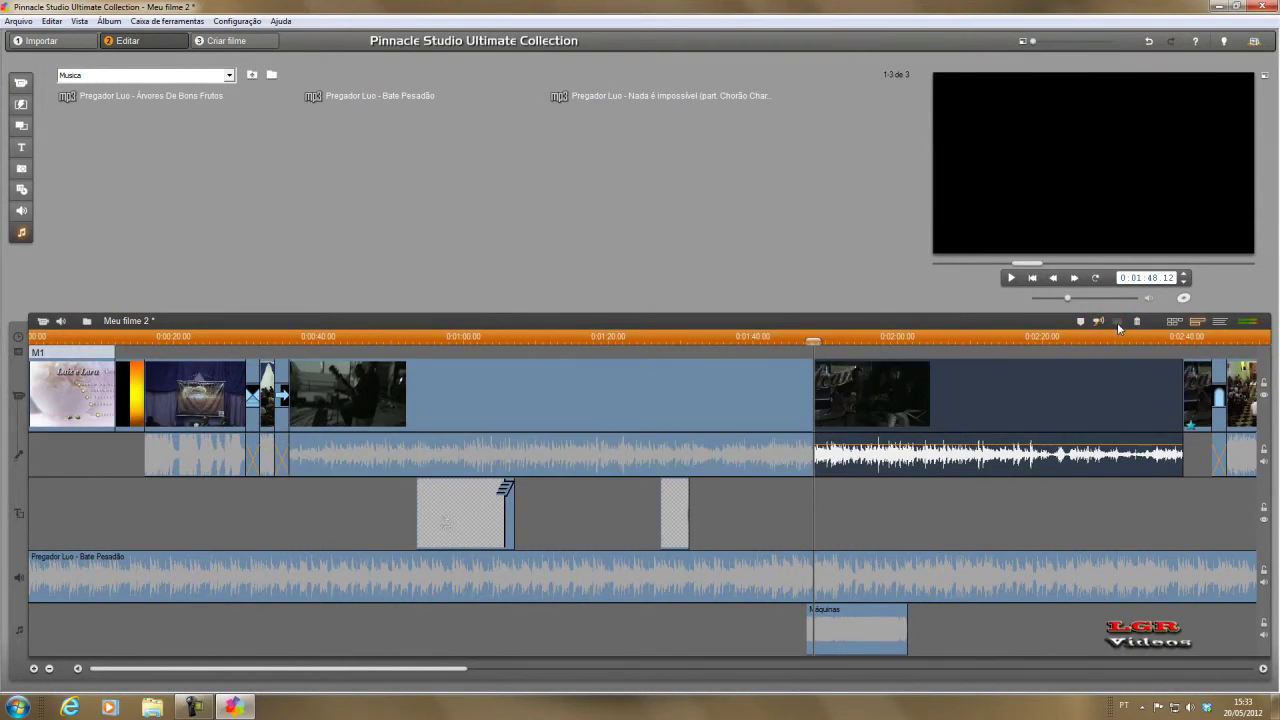
{"action": "left_click", "coordinate": [1099, 321]}
{"action": "left_click", "coordinate": [948, 339]}
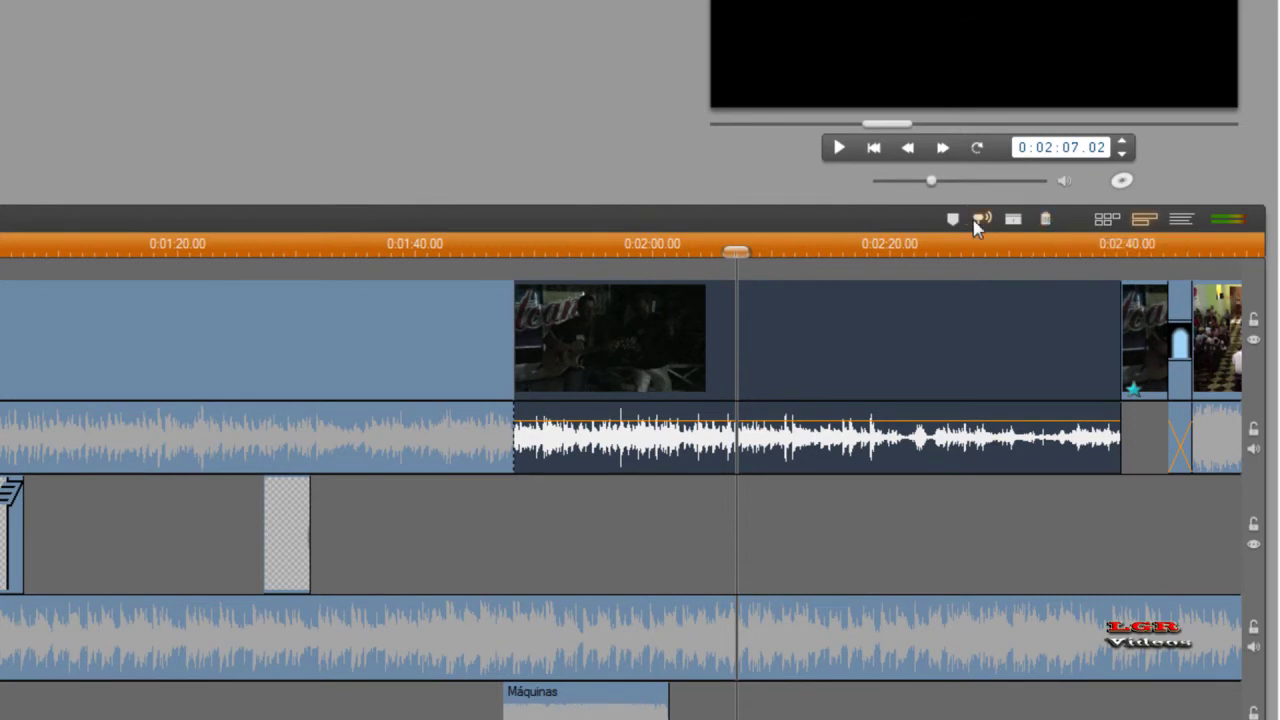
Compare the movie's storyboard, timeline and text views, and select the Limpar para a direita transition in the text view
{"action": "left_click", "coordinate": [1107, 220]}
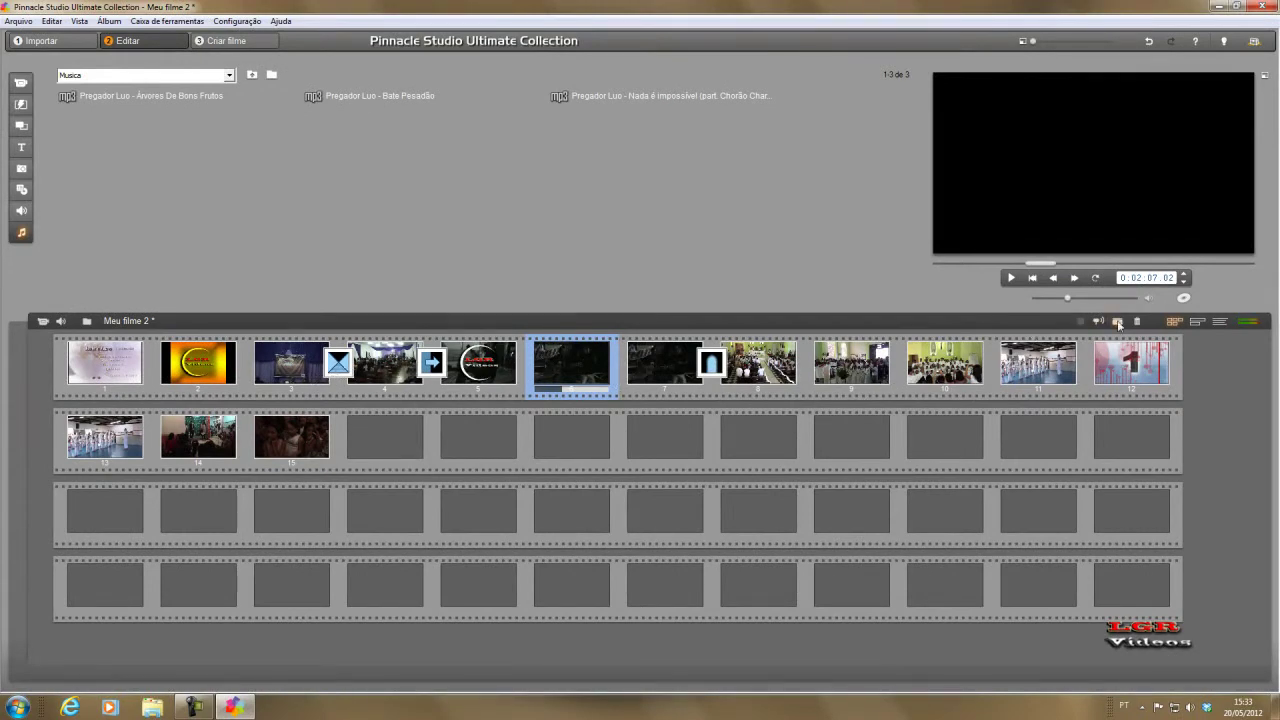
{"action": "left_click", "coordinate": [1193, 323]}
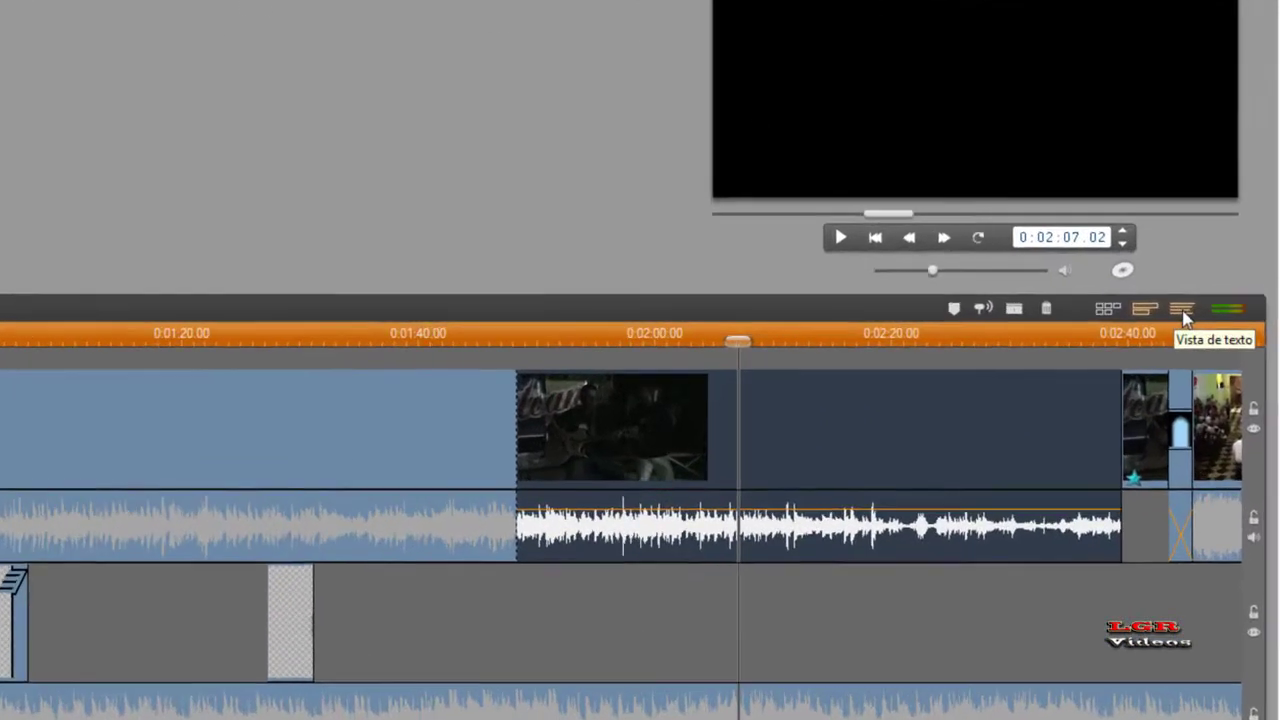
{"action": "left_click", "coordinate": [1197, 322]}
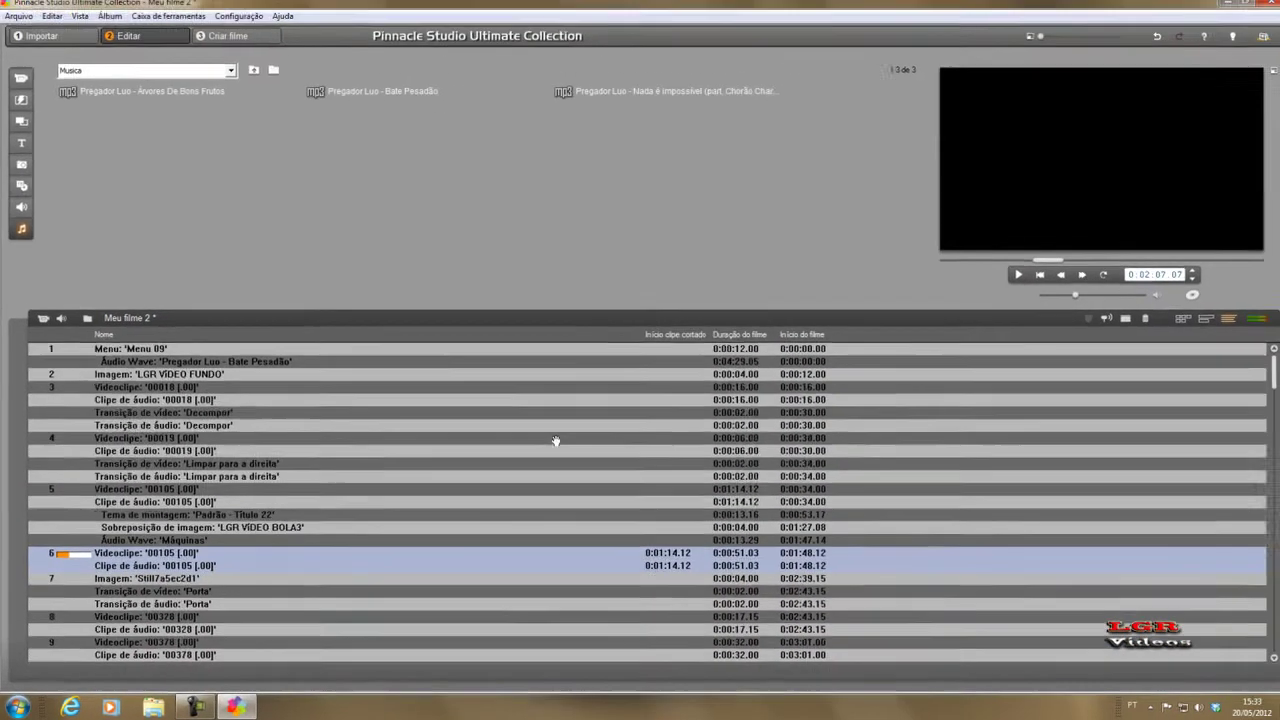
{"action": "left_click", "coordinate": [157, 479]}
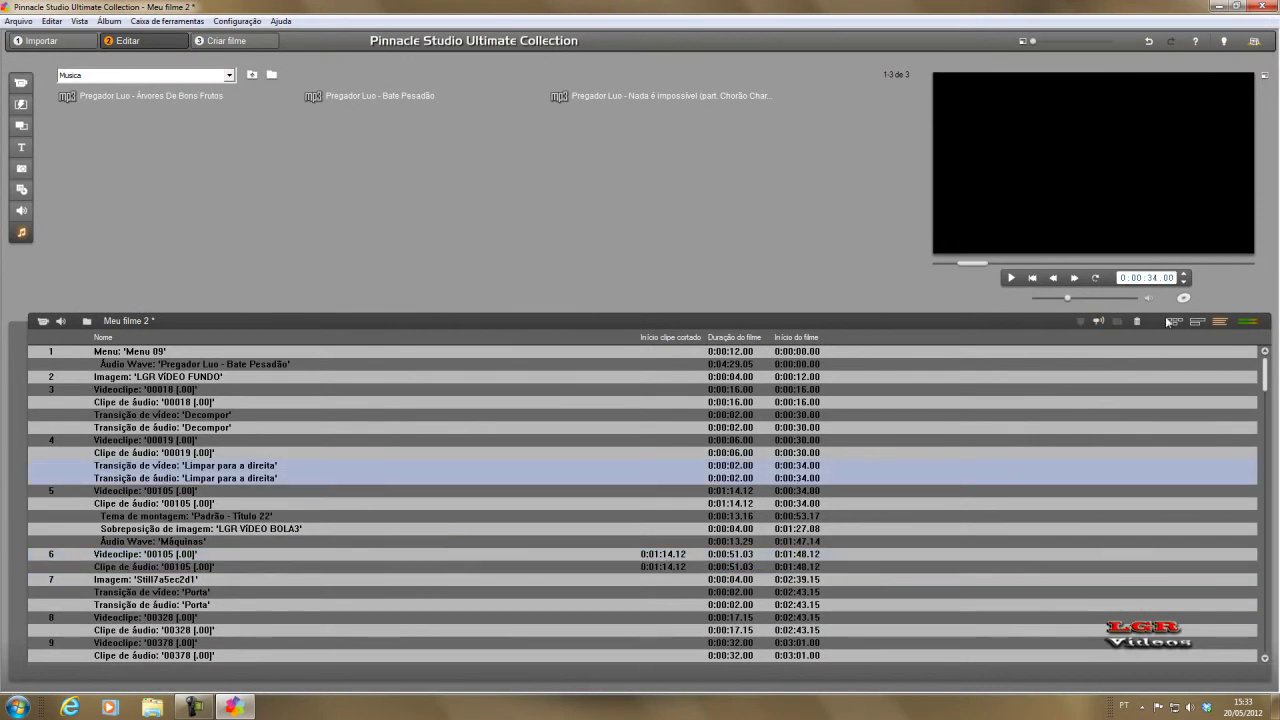
Switch the movie back to the timeline view and raise the preview volume
{"action": "left_click", "coordinate": [1196, 322]}
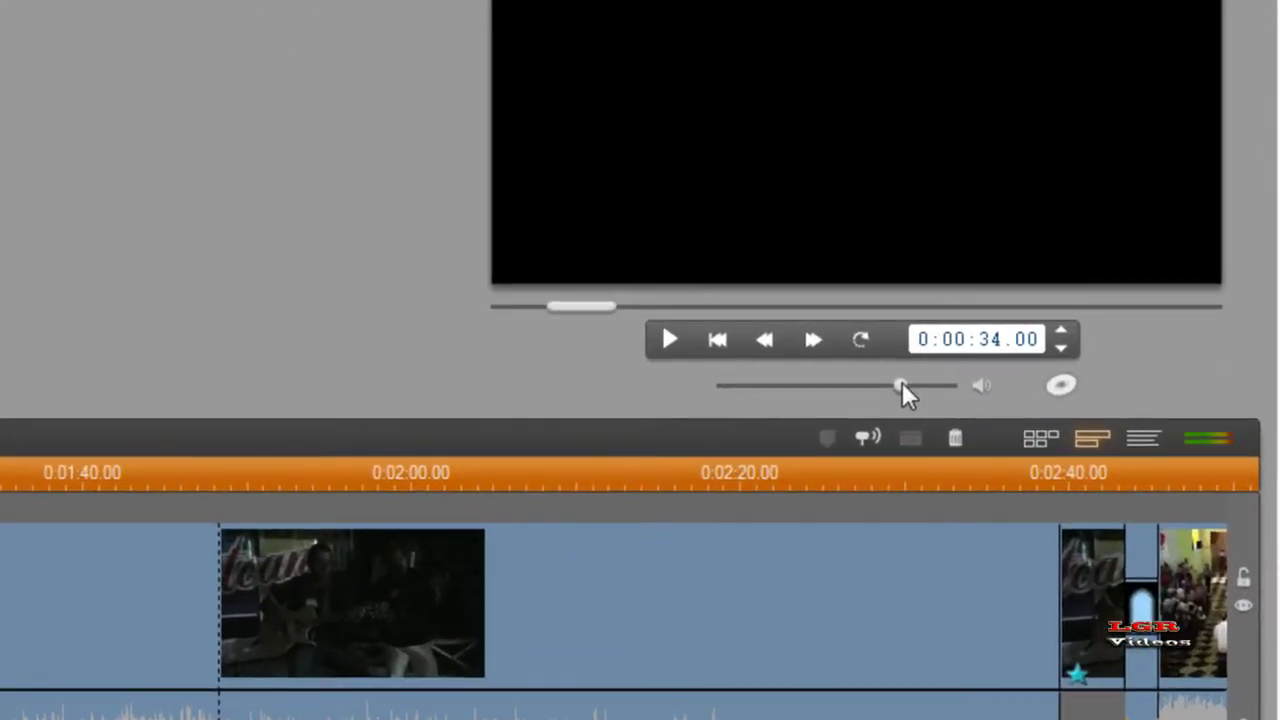
{"action": "left_click_drag", "start_coordinate": [902, 385], "coordinate": [928, 385]}
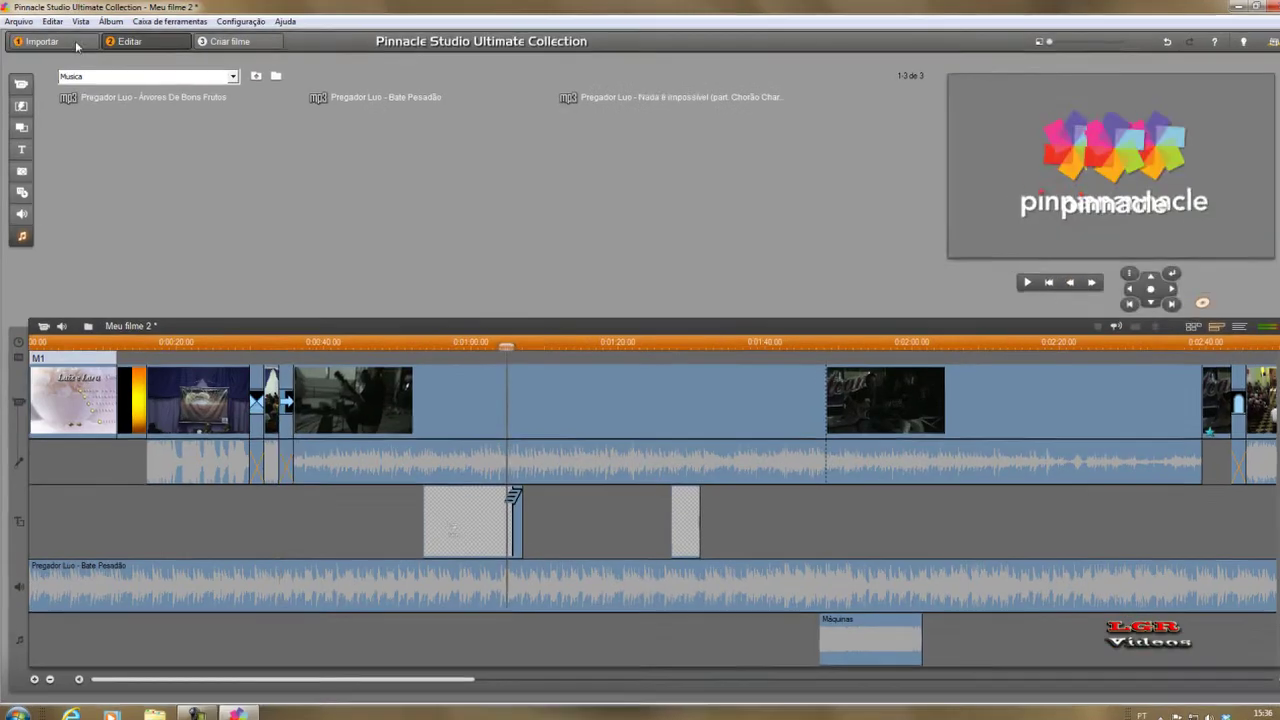
Save the project as Video Aula LGR Vídeos in the Video Aula folder of the SAMSUNG (G:) drive, replacing the existing file
{"action": "left_click", "coordinate": [18, 21]}
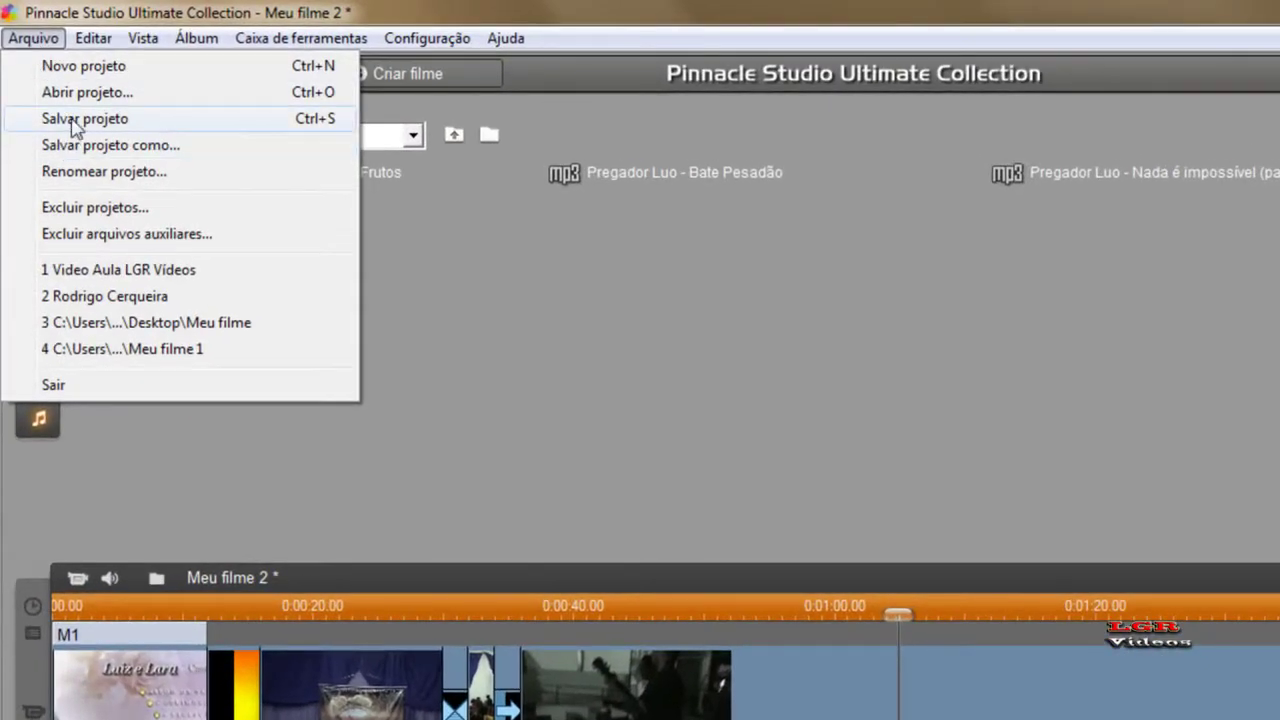
{"action": "left_click", "coordinate": [72, 120]}
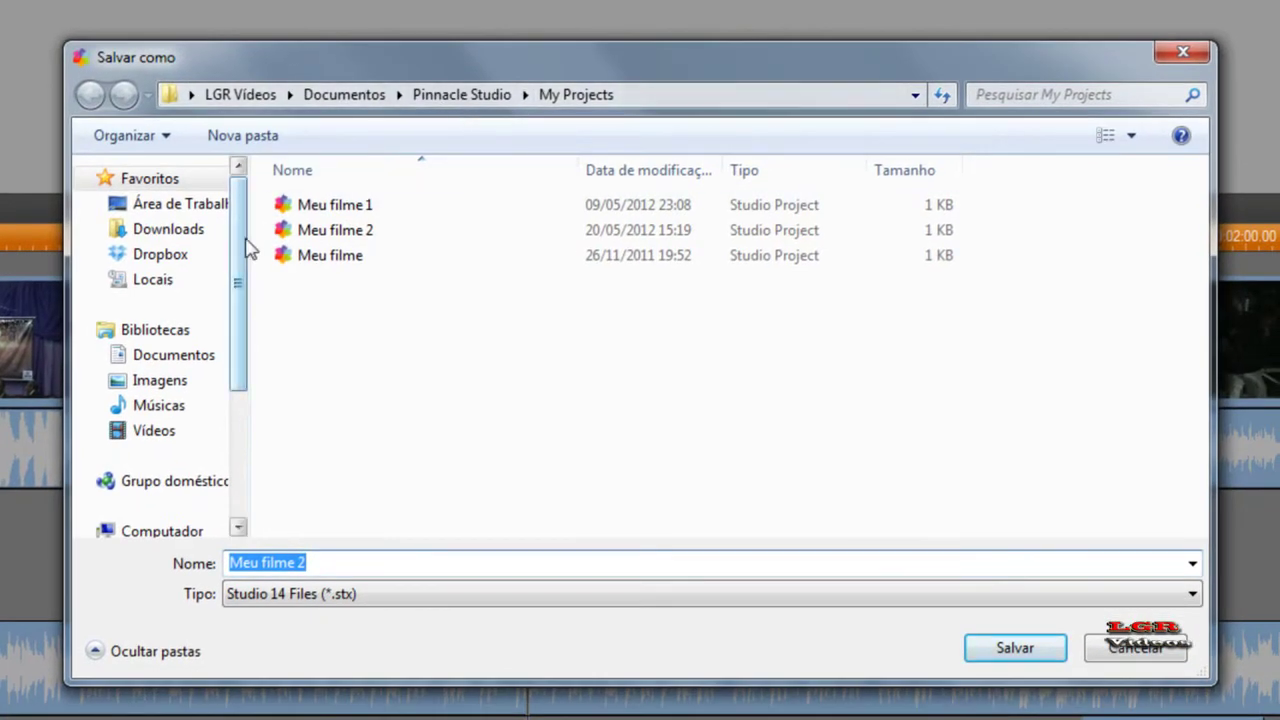
{"action": "left_click_drag", "start_coordinate": [246, 245], "coordinate": [246, 371]}
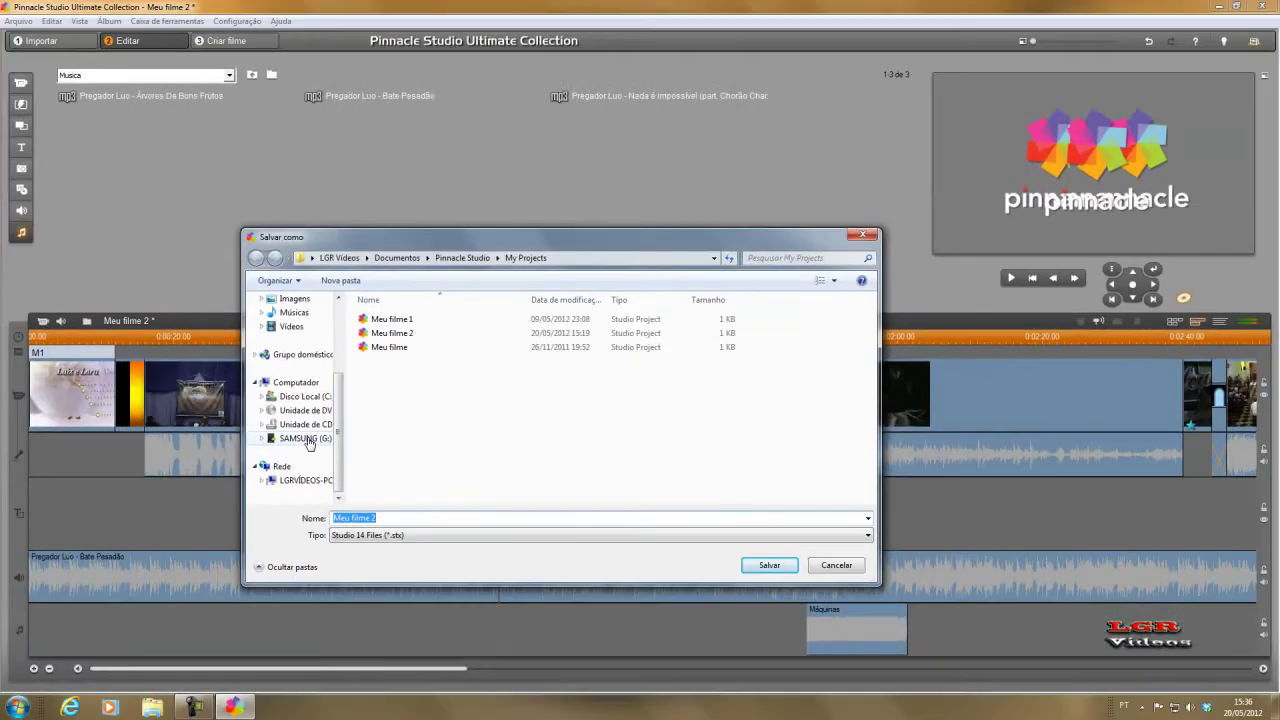
{"action": "left_click", "coordinate": [304, 440]}
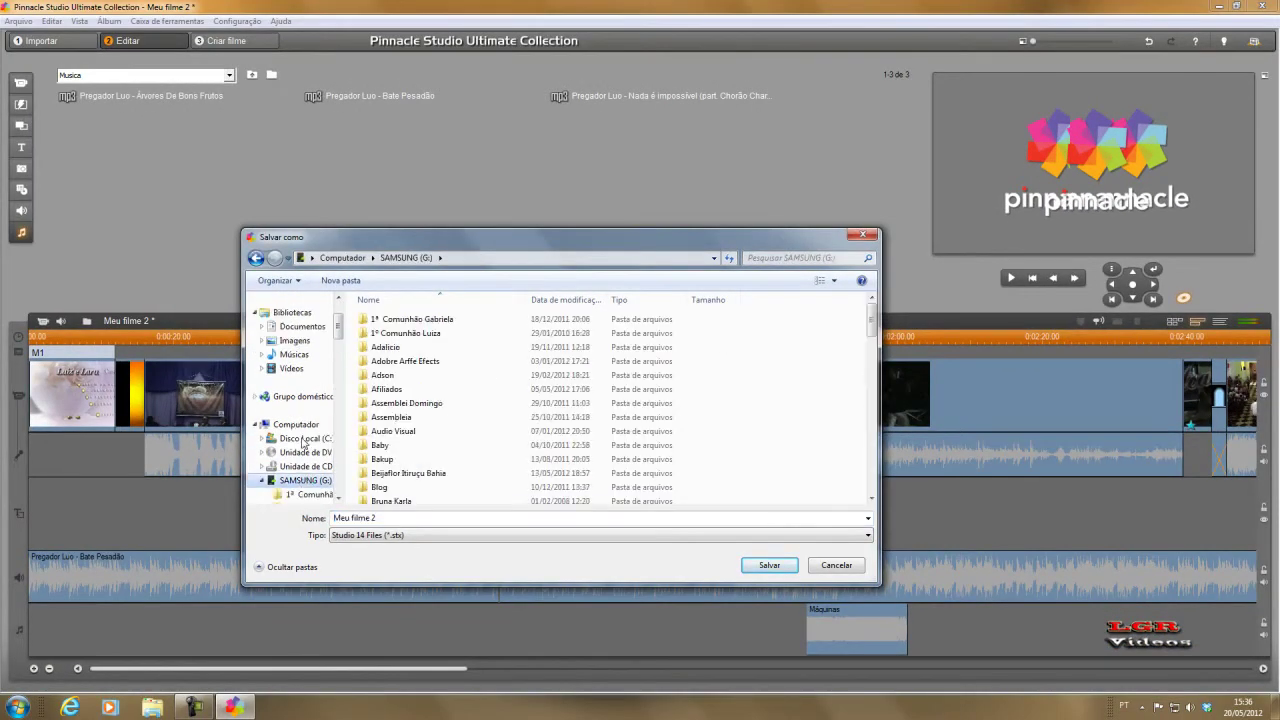
{"action": "left_click", "coordinate": [393, 431]}
{"action": "scroll", "coordinate": [398, 420], "scroll_direction": "down", "scroll_amount": 5}
{"action": "scroll", "coordinate": [398, 418], "scroll_direction": "down", "scroll_amount": 5}
{"action": "scroll", "coordinate": [398, 418], "scroll_direction": "down", "scroll_amount": 6}
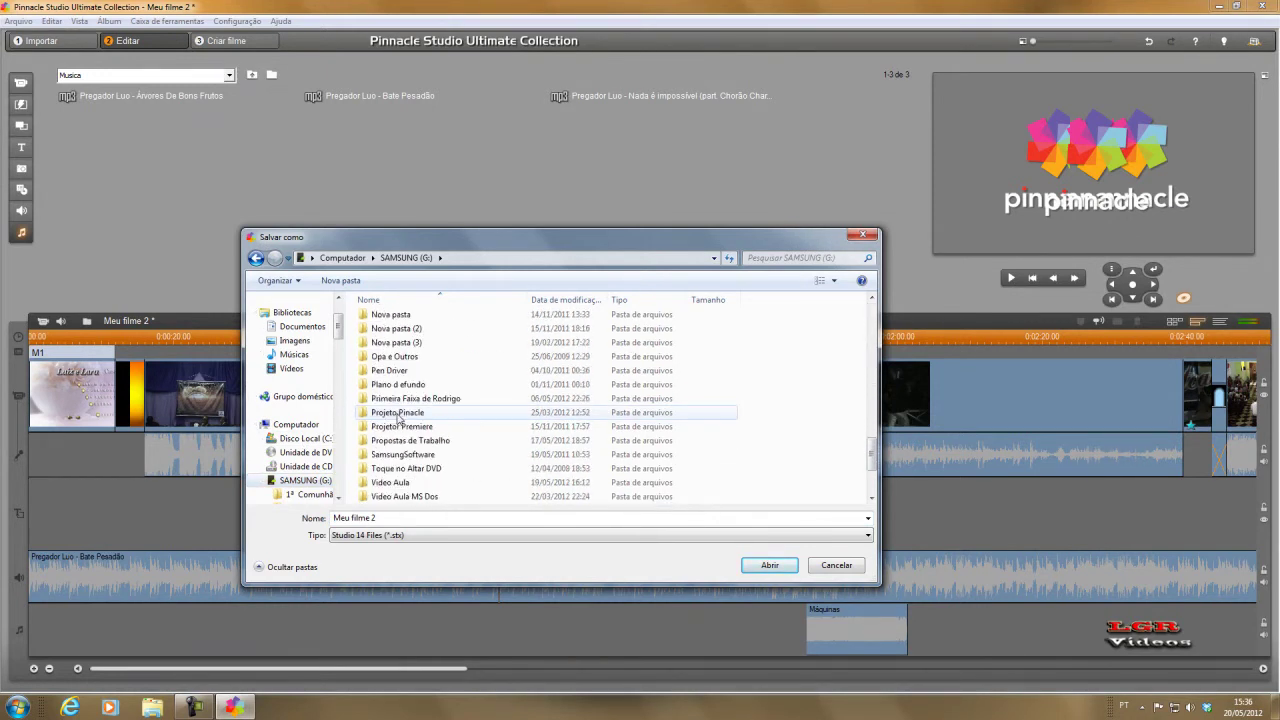
{"action": "double_click", "coordinate": [399, 371]}
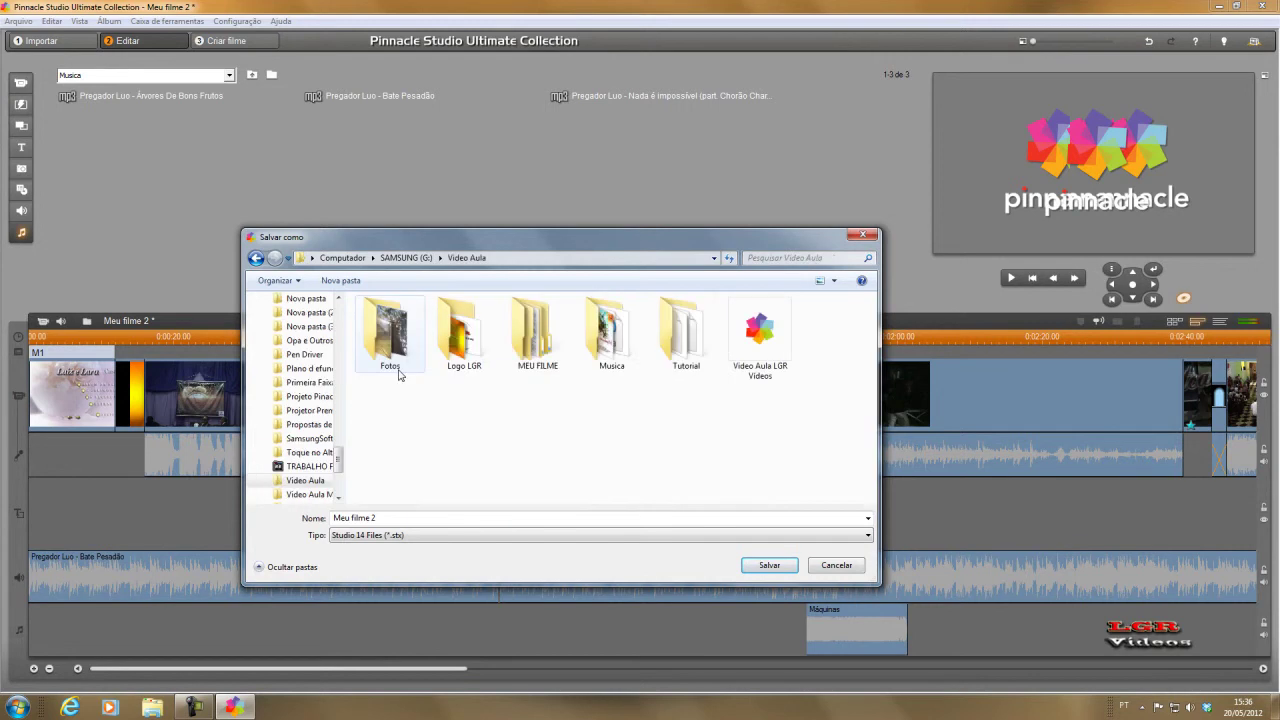
{"action": "left_click", "coordinate": [757, 344]}
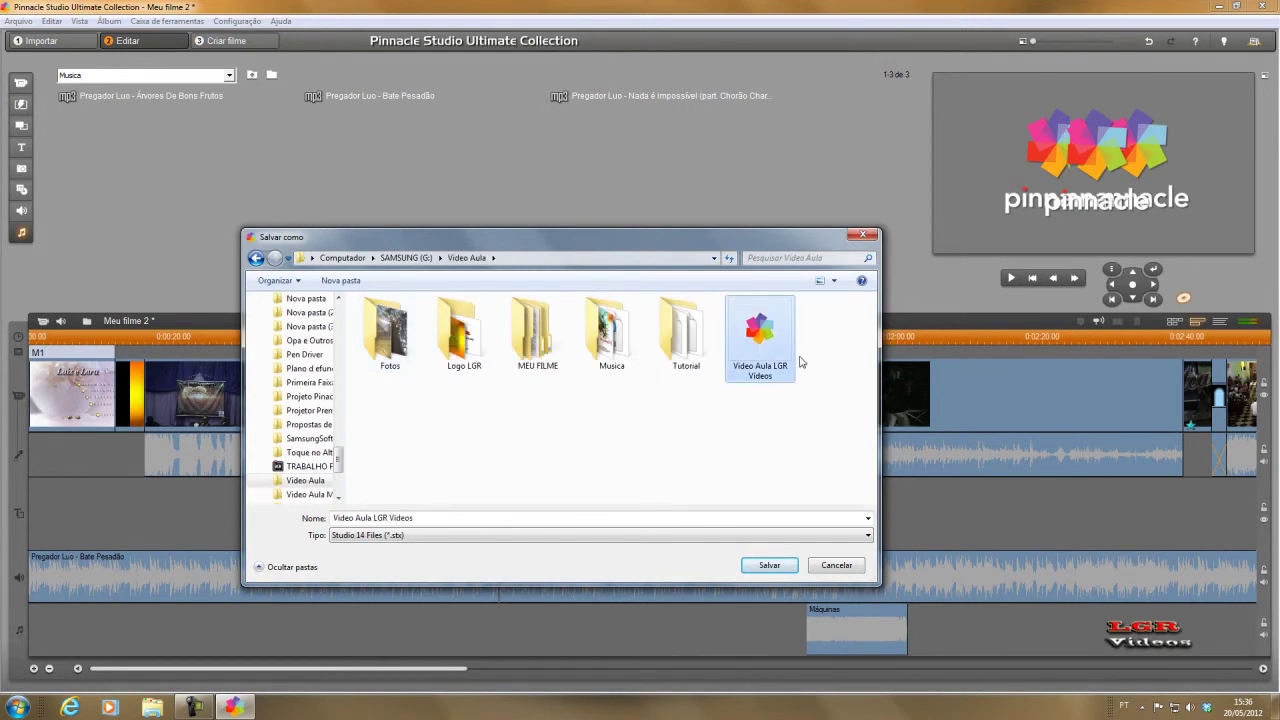
{"action": "left_click", "coordinate": [772, 568]}
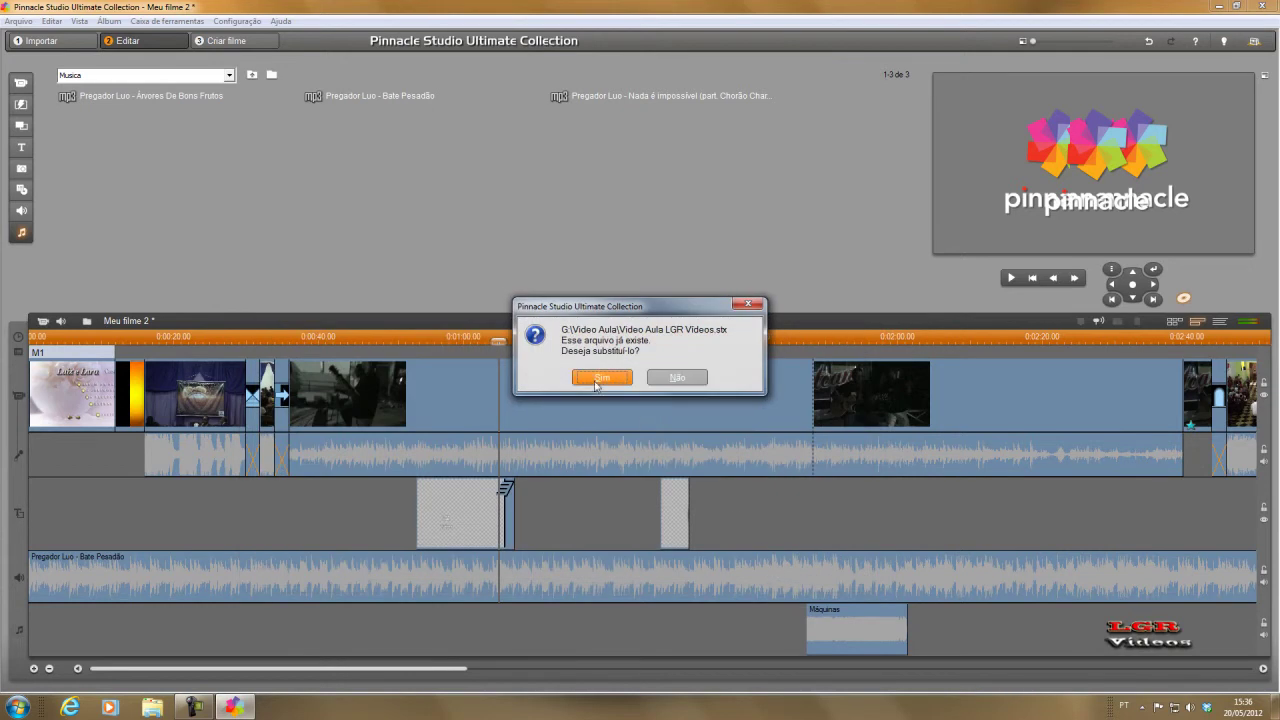
{"action": "left_click", "coordinate": [600, 378]}
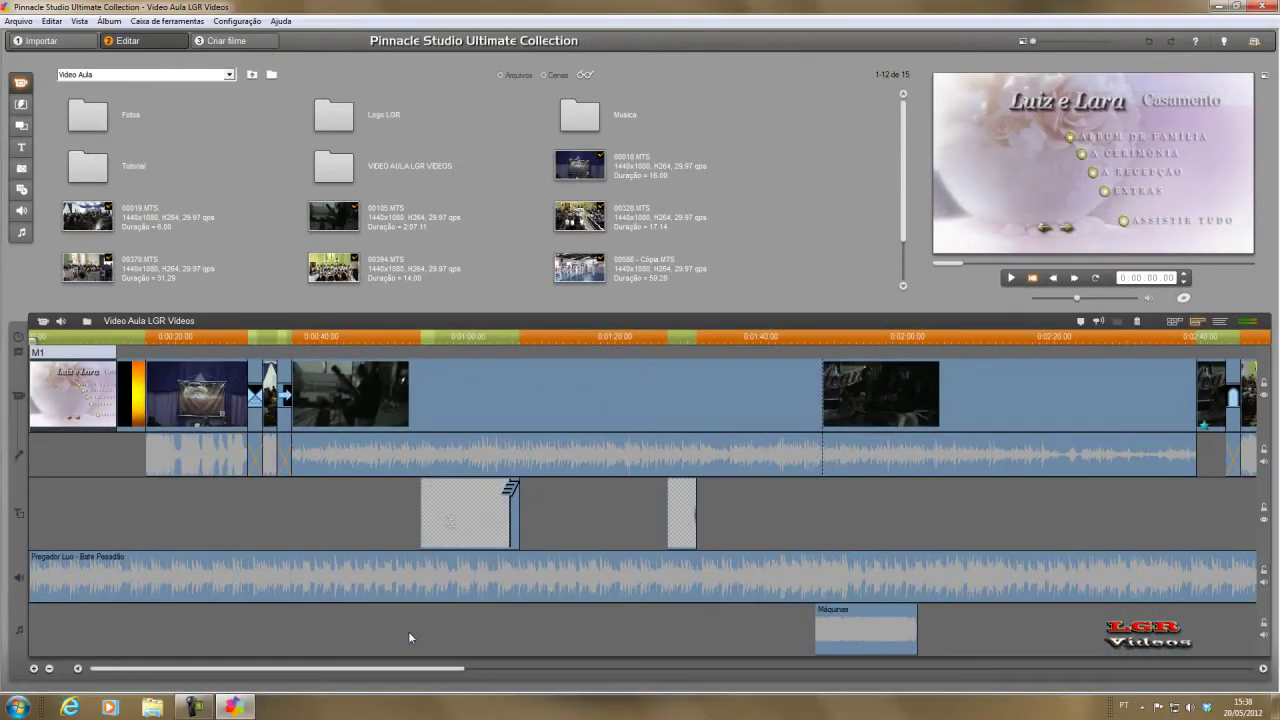
Toggle the preview's disc menu mode, and look at the audio file and DVD disc outputs for creating the movie
{"action": "left_click_drag", "start_coordinate": [451, 669], "coordinate": [340, 674]}
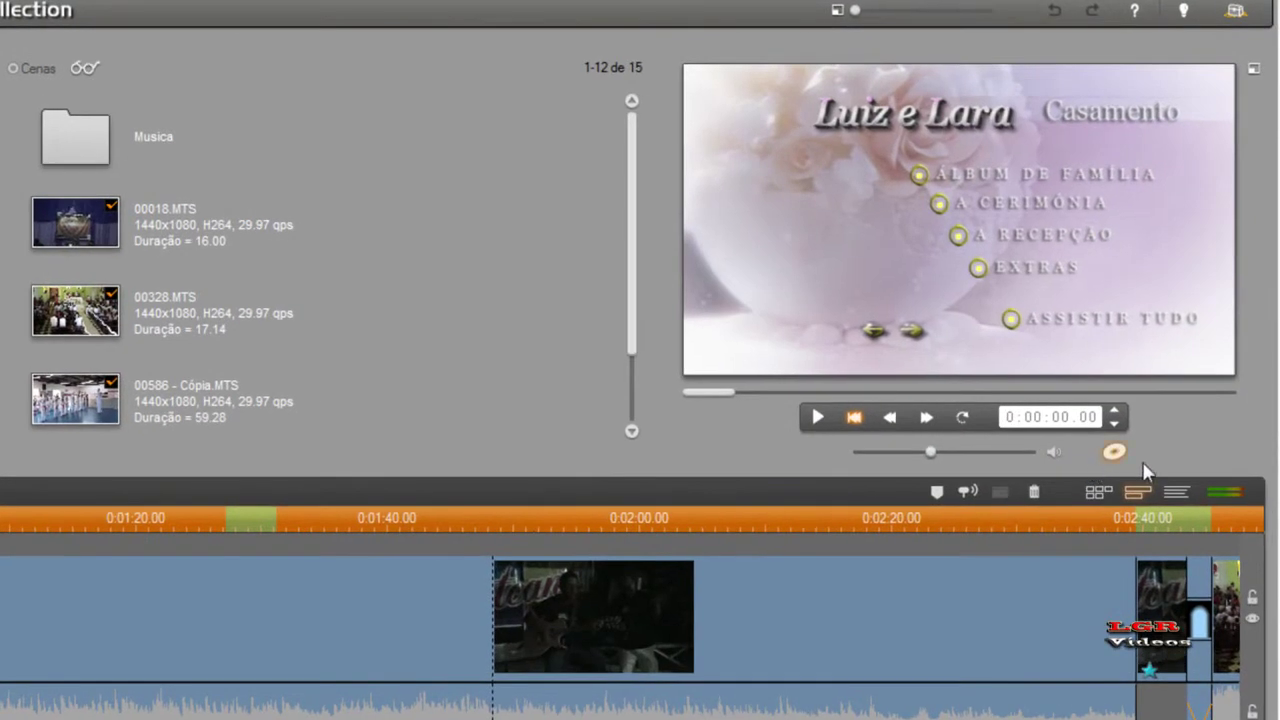
{"action": "left_click", "coordinate": [1118, 454]}
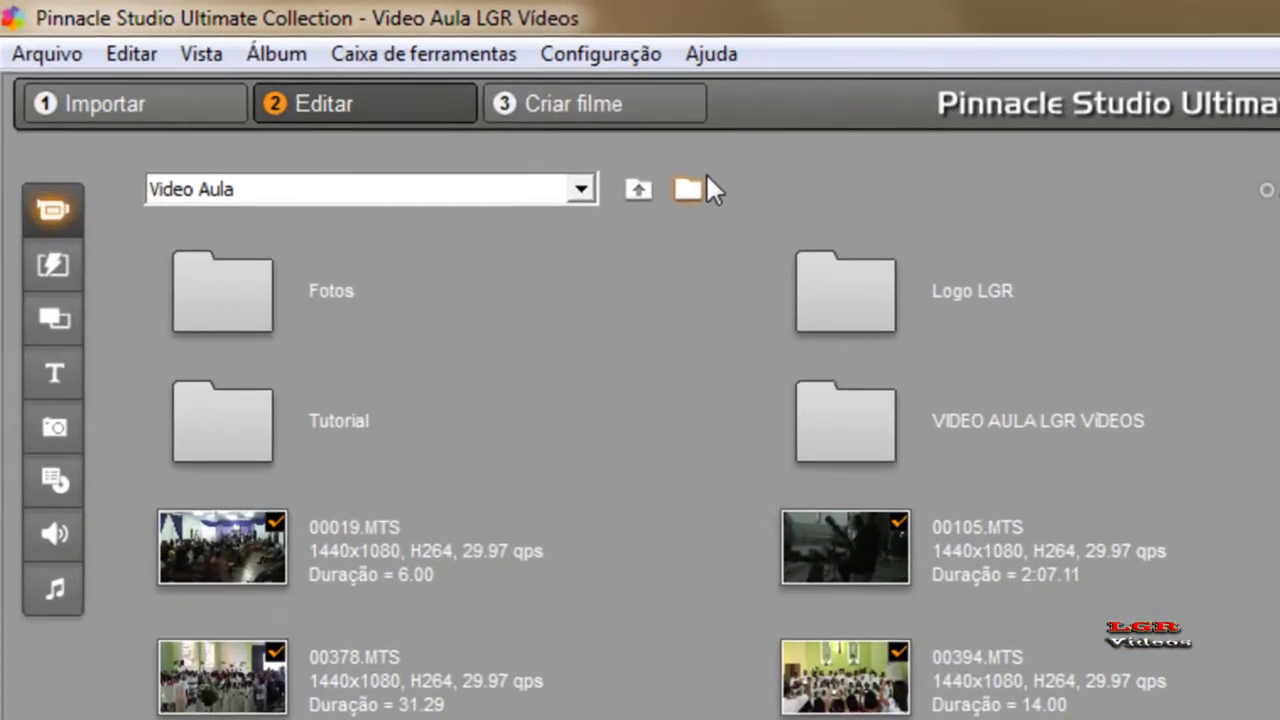
{"action": "left_click", "coordinate": [600, 104]}
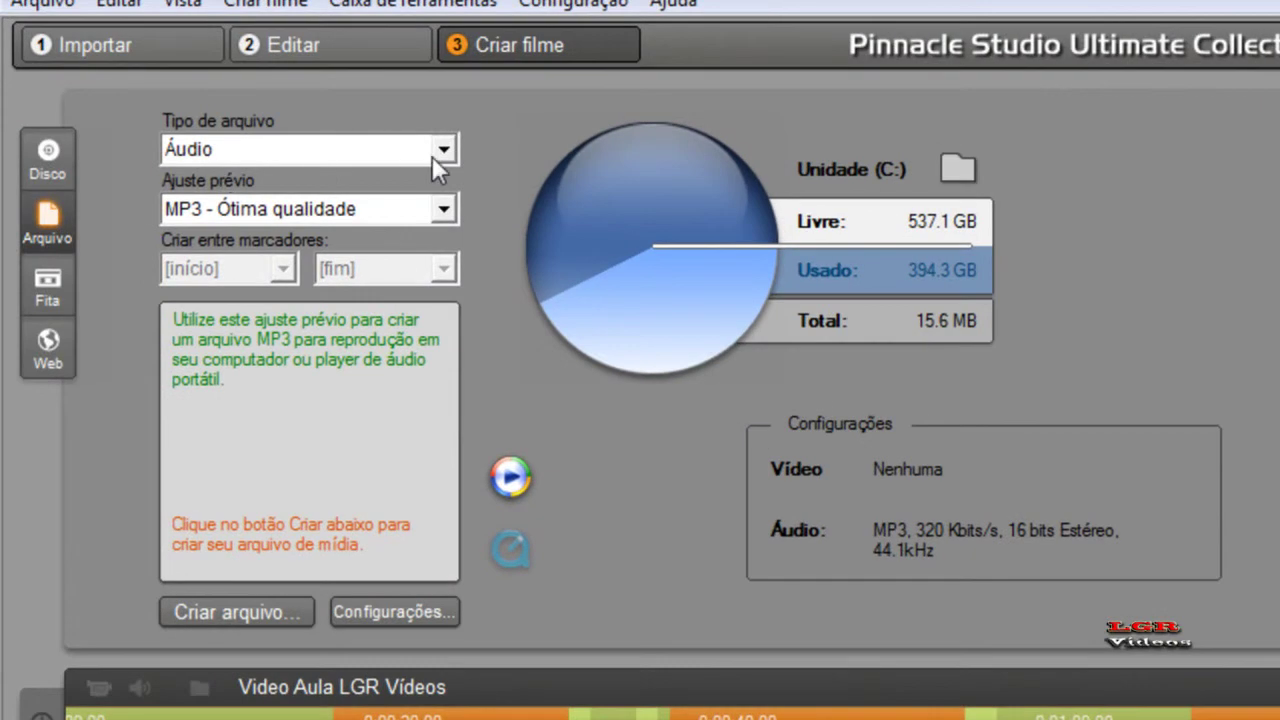
{"action": "left_click", "coordinate": [443, 149]}
{"action": "left_click", "coordinate": [445, 148]}
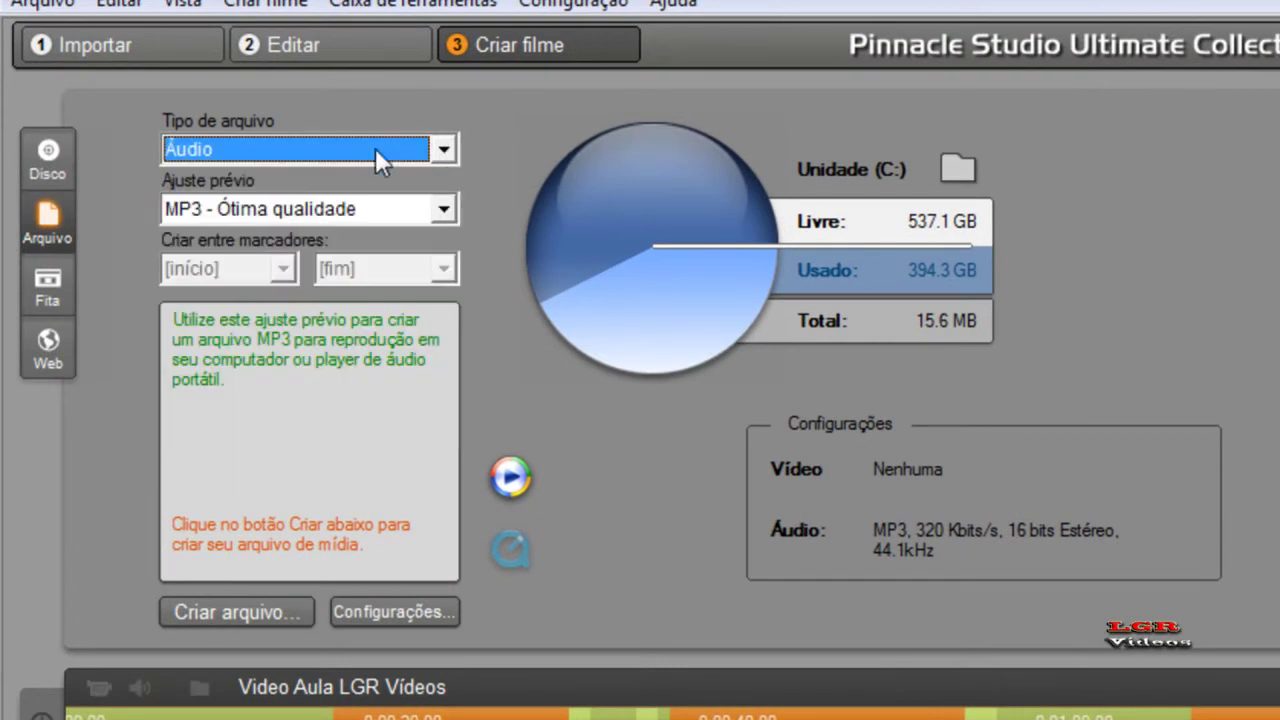
{"action": "left_click", "coordinate": [40, 156]}
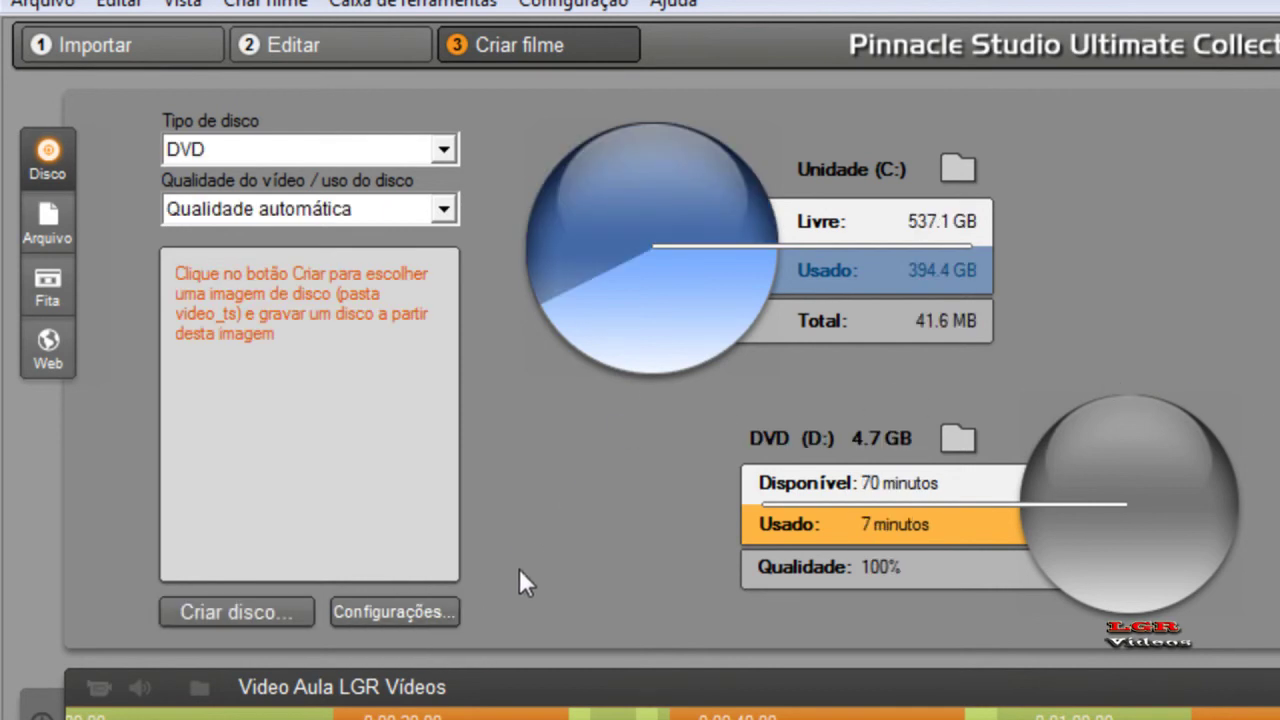
Set the disc burning option to Criar conteúdo do disco e, depois, gravar, and close the output settings
{"action": "left_click", "coordinate": [452, 608]}
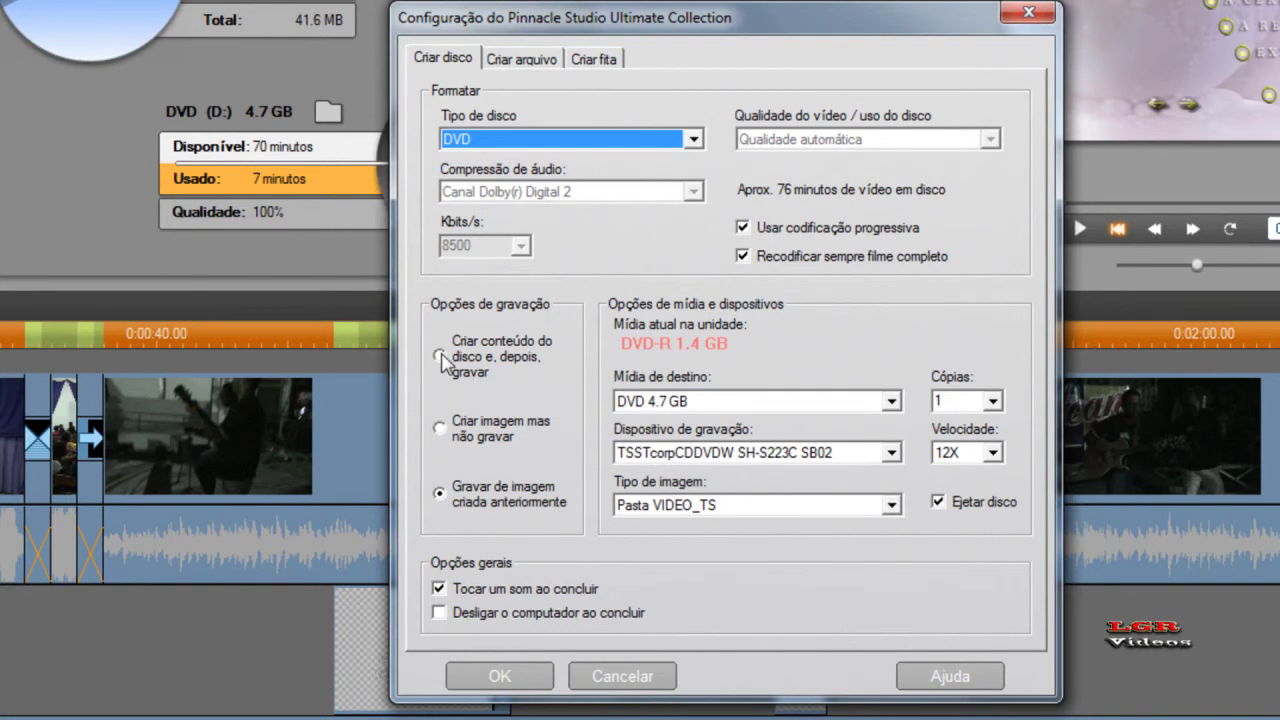
{"action": "left_click", "coordinate": [440, 428]}
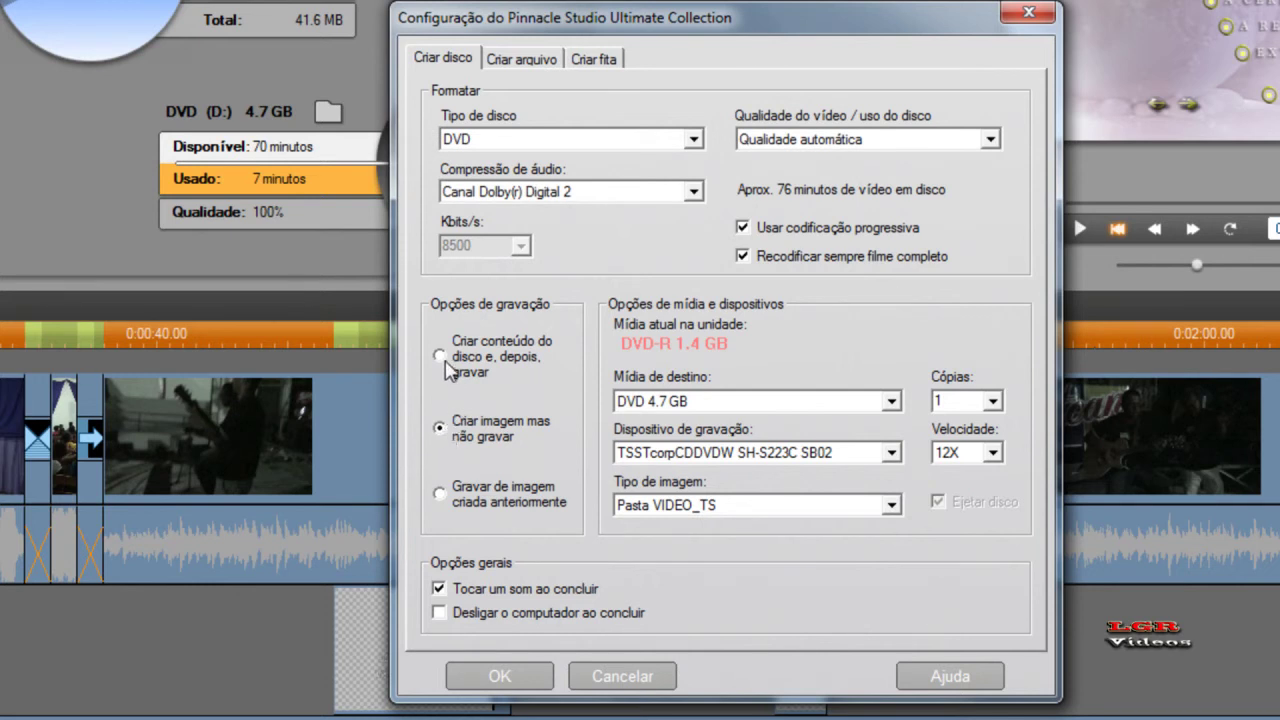
{"action": "left_click", "coordinate": [441, 357]}
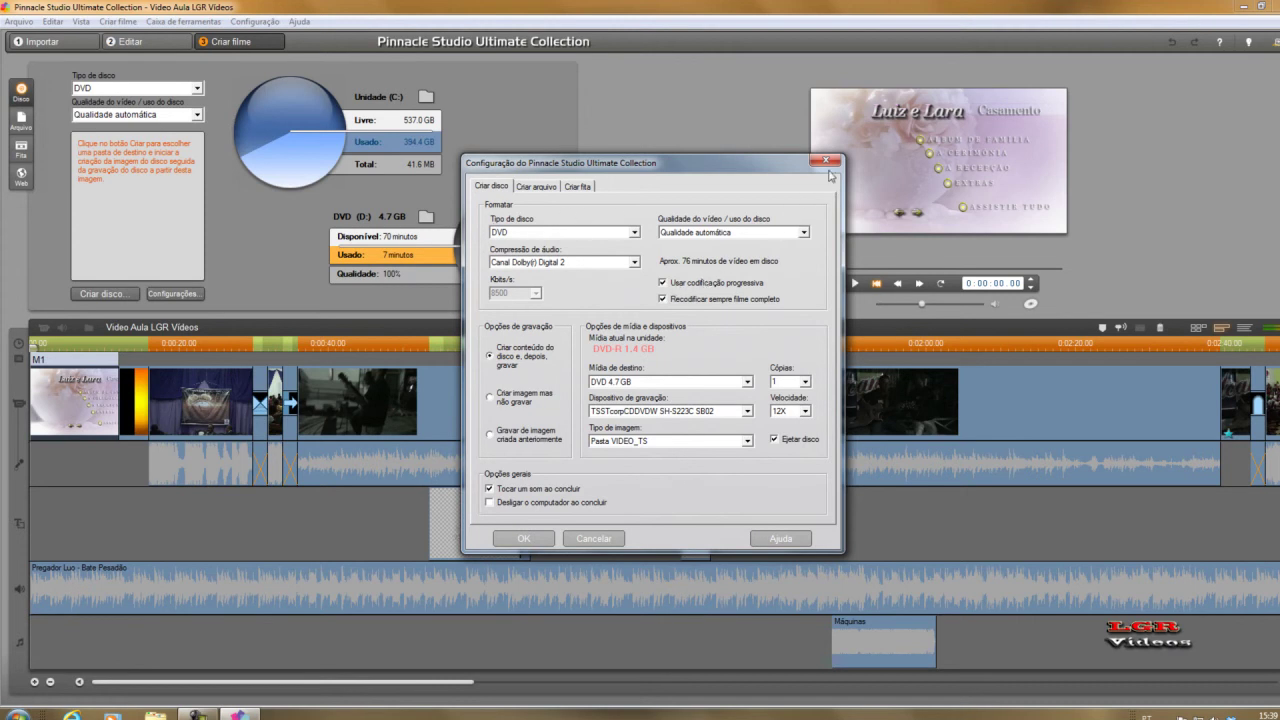
{"action": "left_click", "coordinate": [829, 162]}
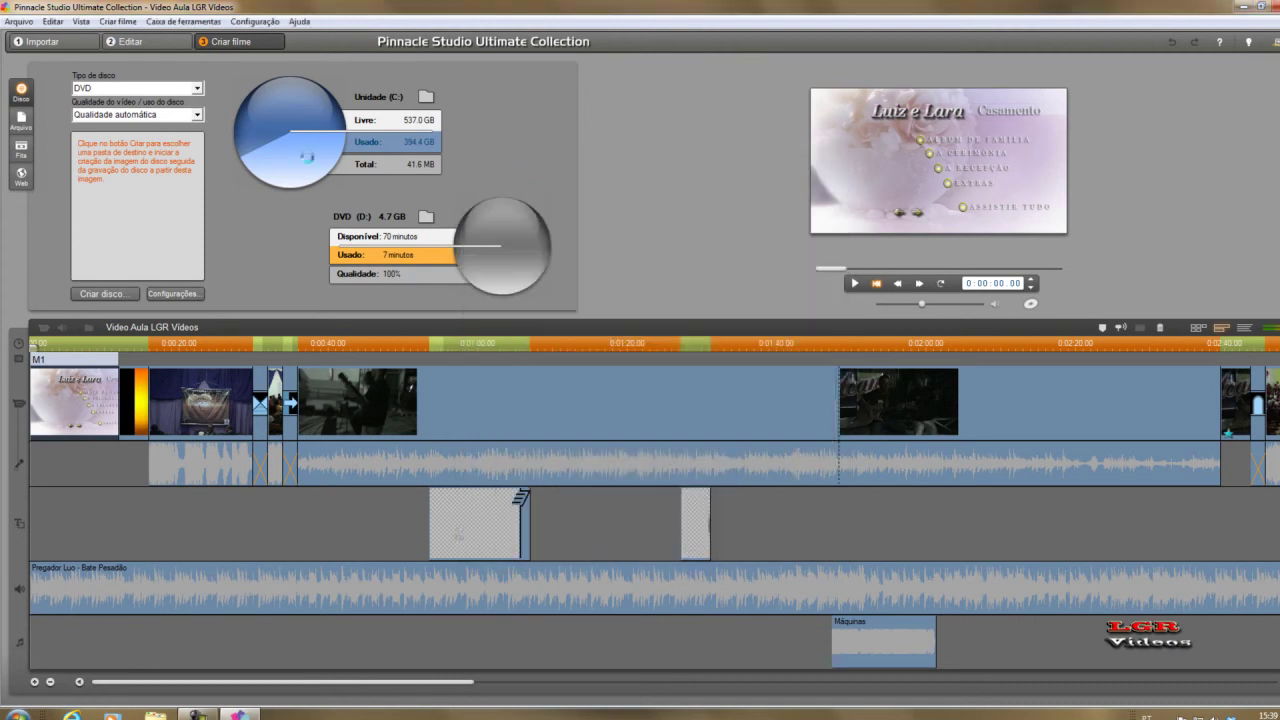
Try AVI as the file output type, choose MPEG-2, and review its presets while keeping Compat. com DVD
{"action": "left_click", "coordinate": [20, 120]}
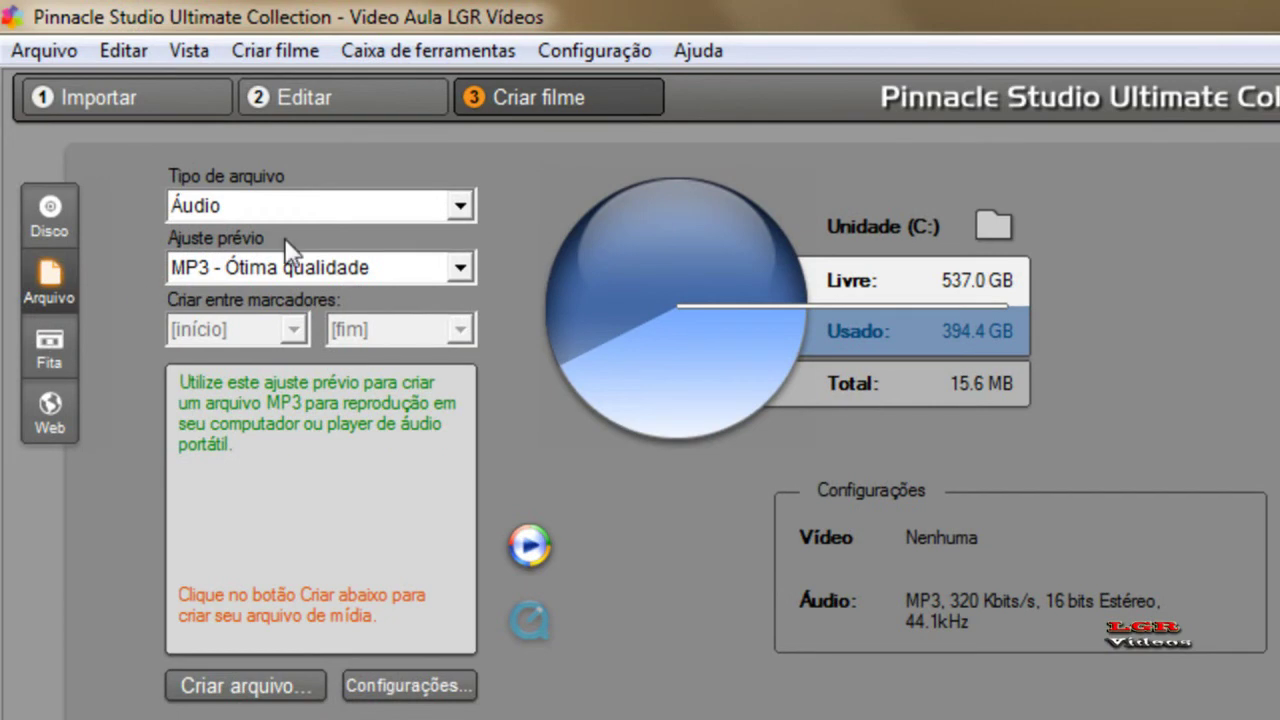
{"action": "left_click", "coordinate": [469, 205]}
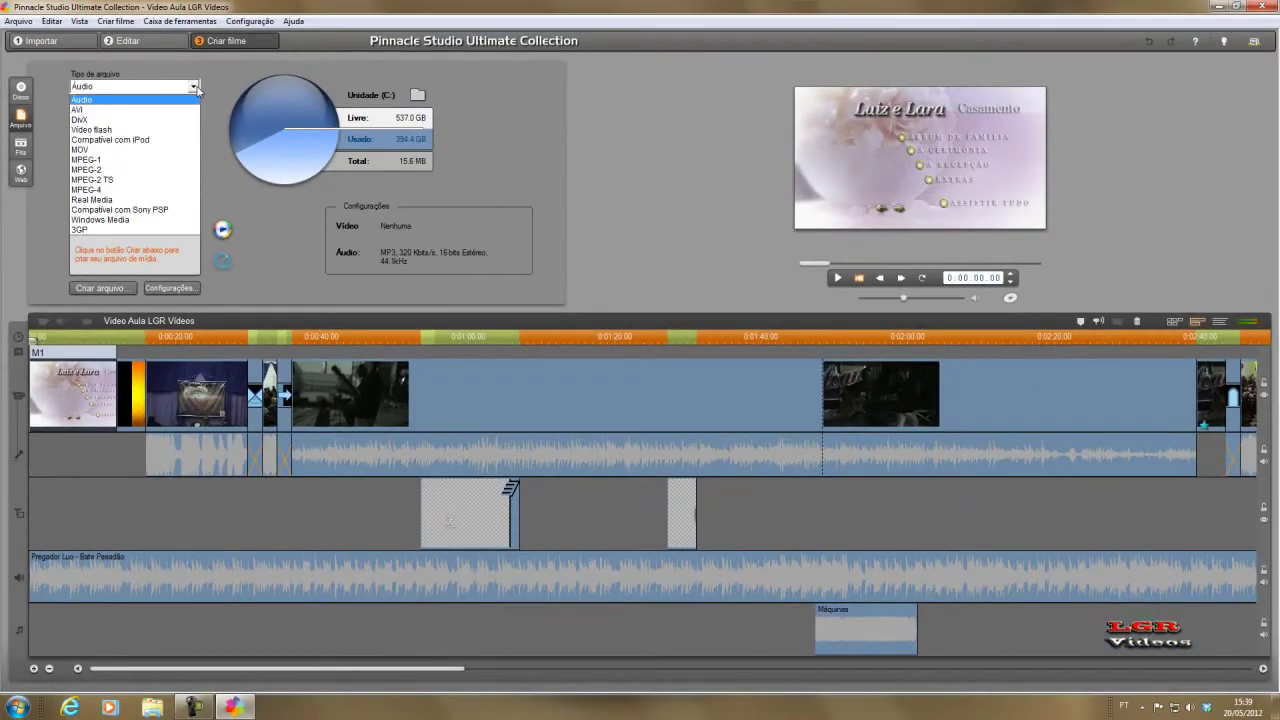
{"action": "left_click", "coordinate": [153, 110]}
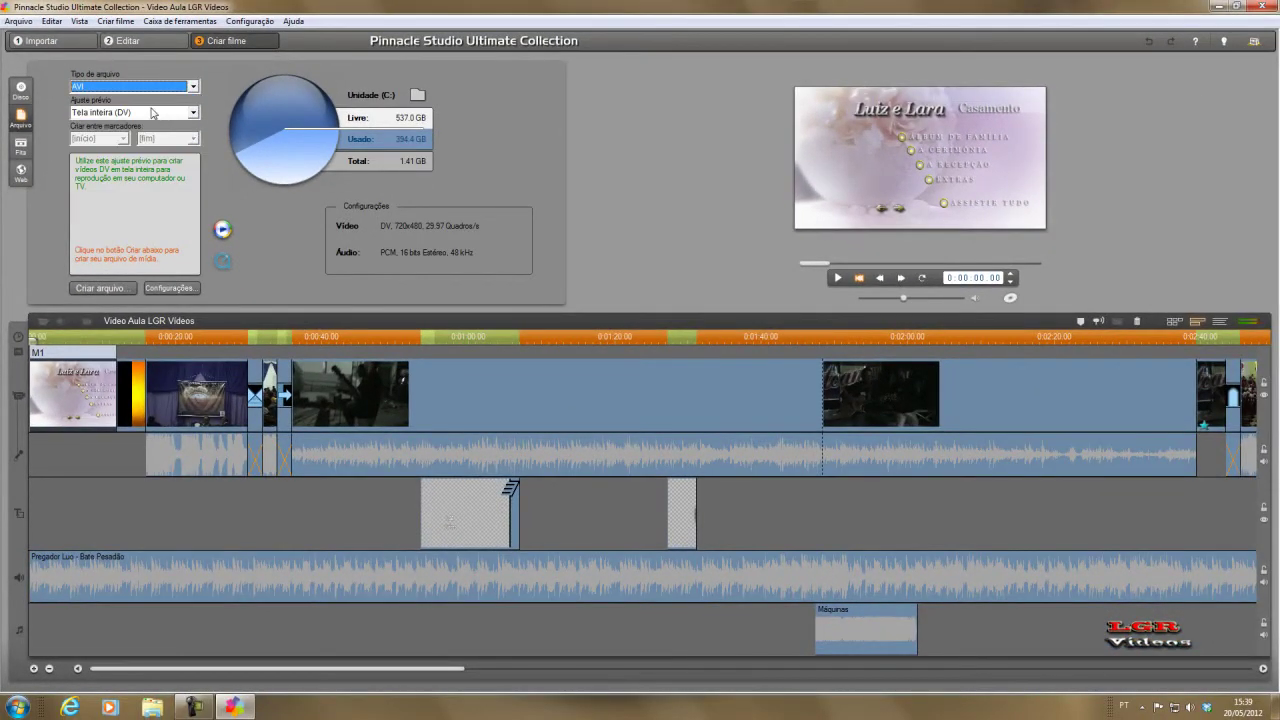
{"action": "left_click", "coordinate": [193, 88]}
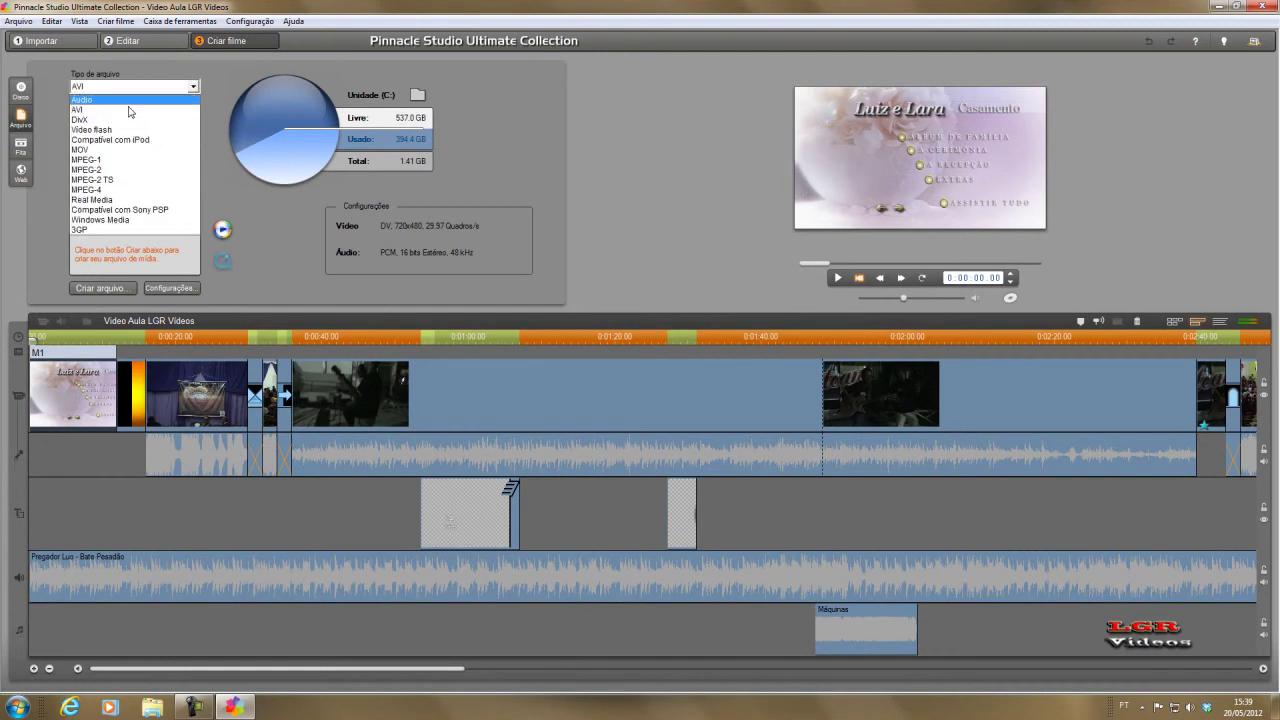
{"action": "left_click", "coordinate": [108, 170]}
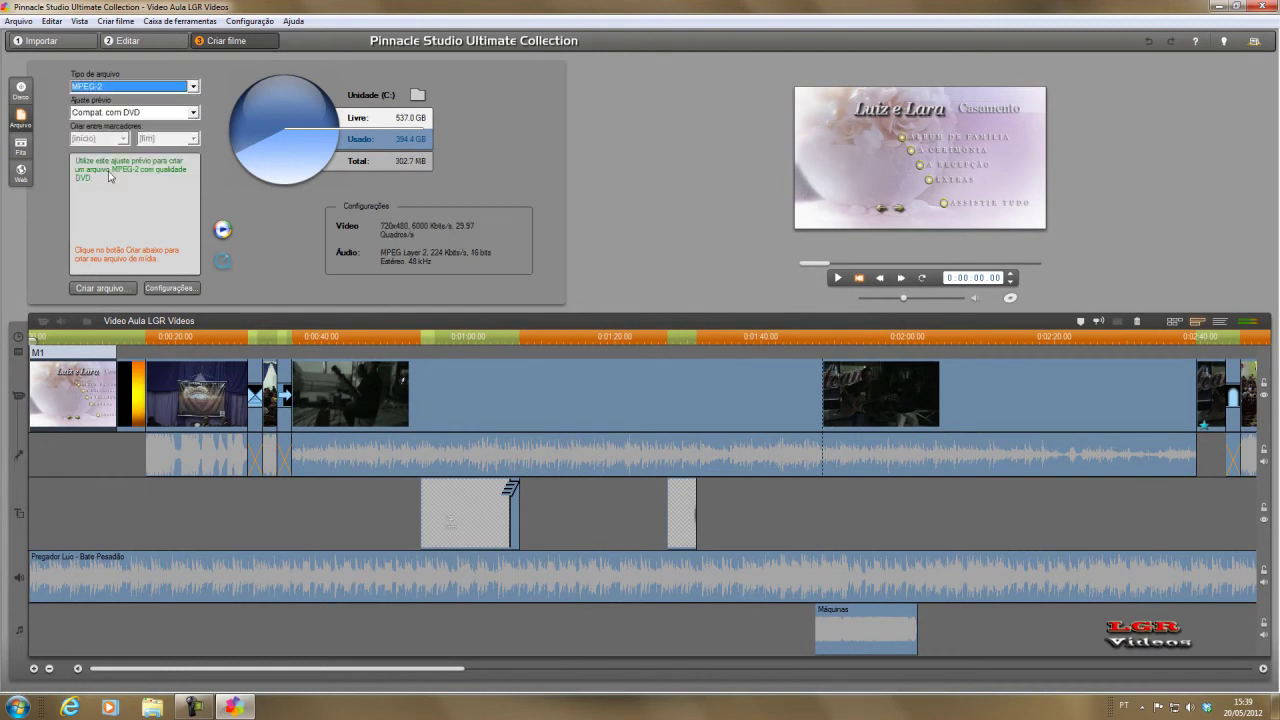
{"action": "left_click", "coordinate": [258, 147]}
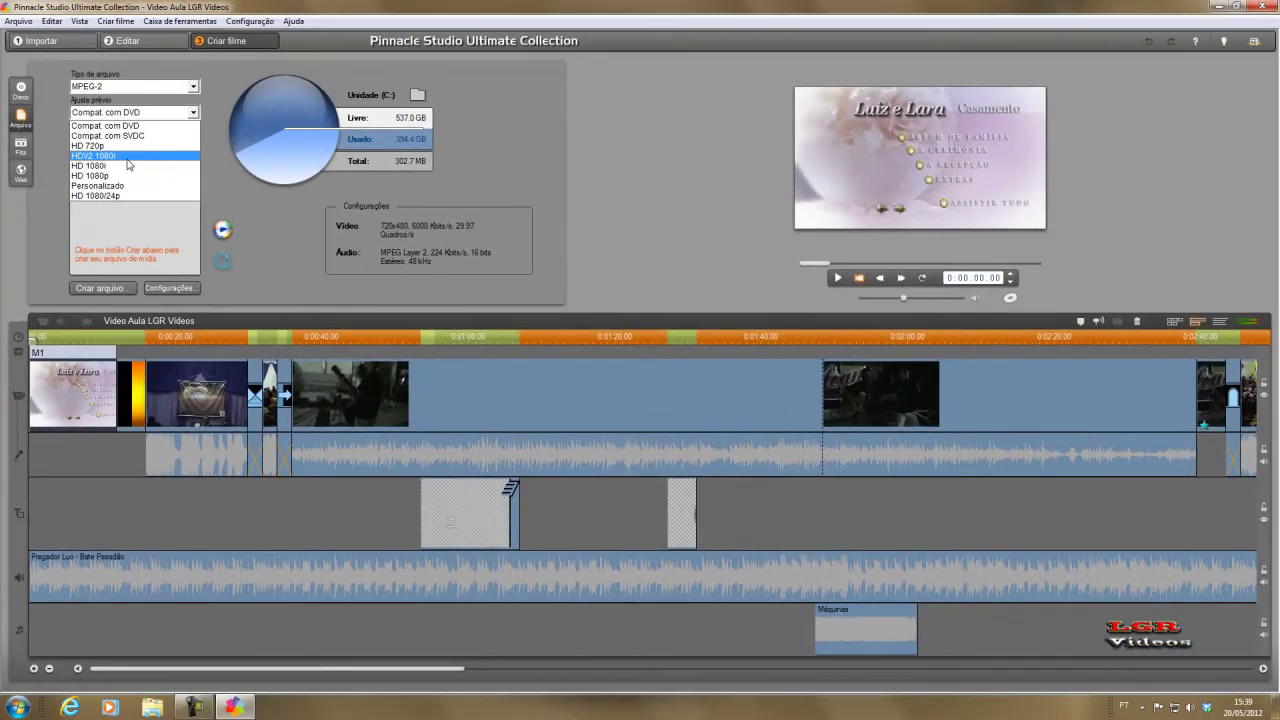
{"action": "left_click", "coordinate": [214, 115]}
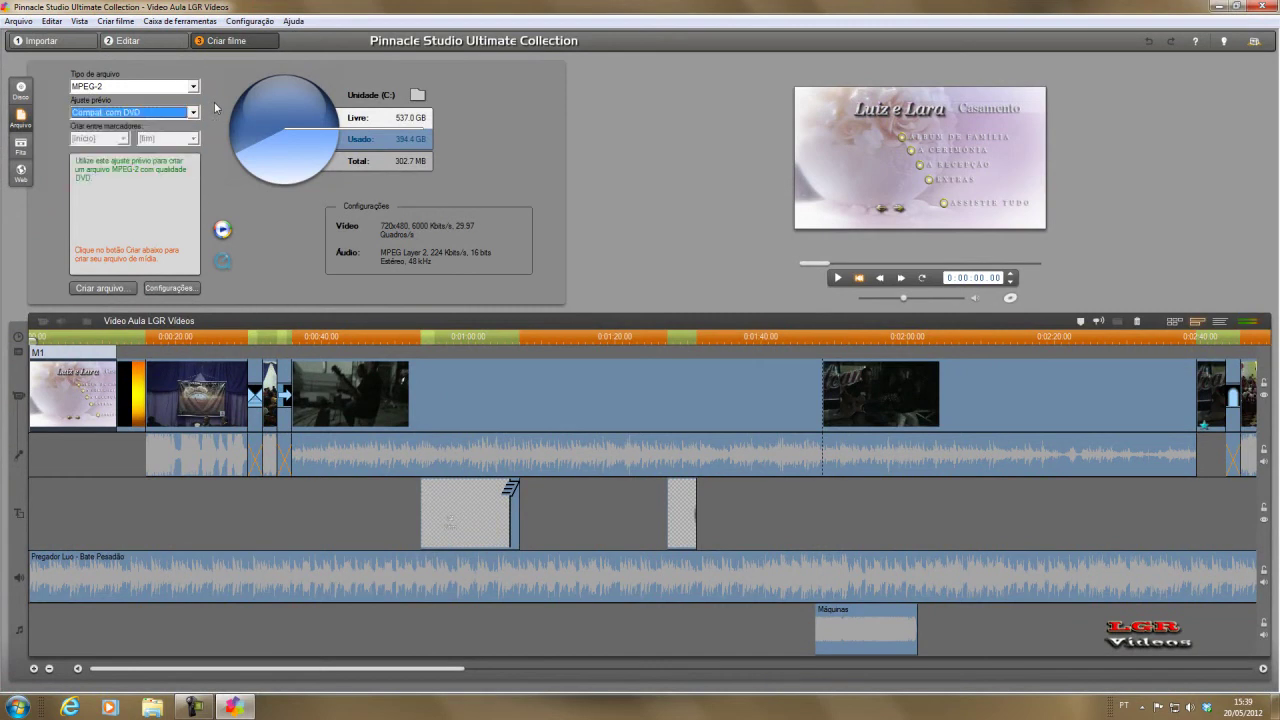
Look at the tape output options and choose YouTube as the upload website in the web output
{"action": "left_click", "coordinate": [28, 148]}
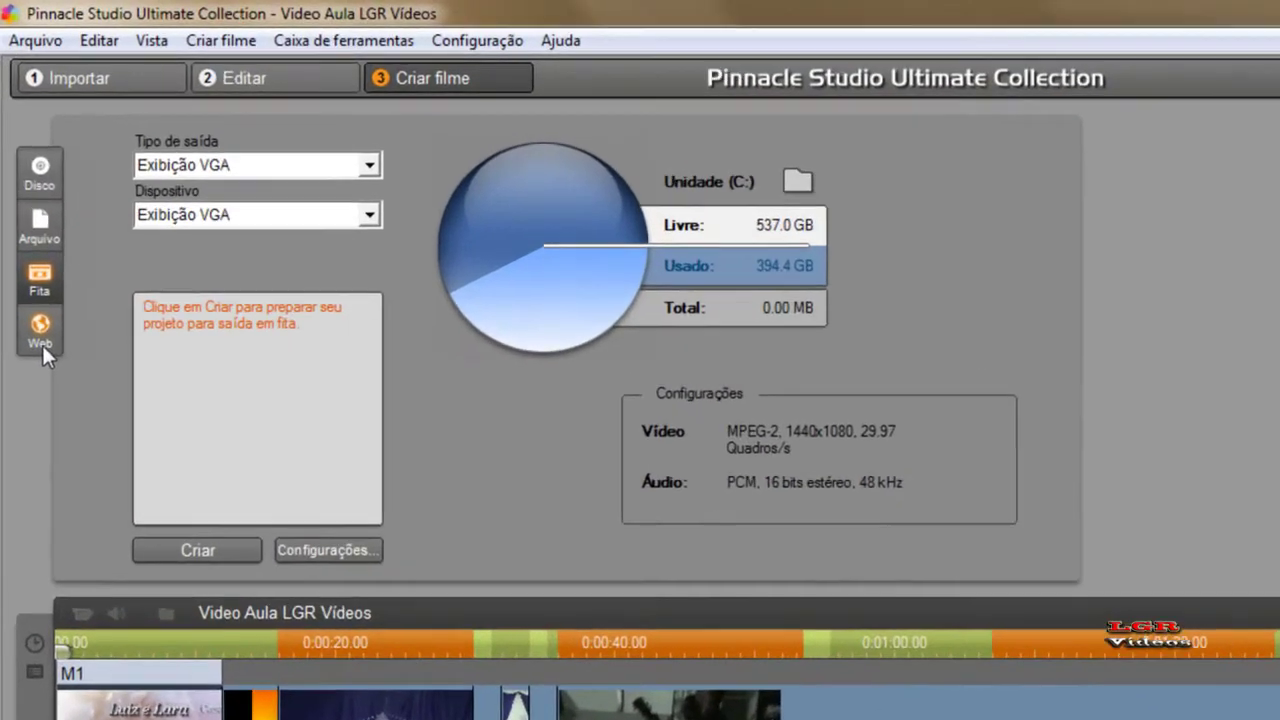
{"action": "left_click", "coordinate": [42, 343]}
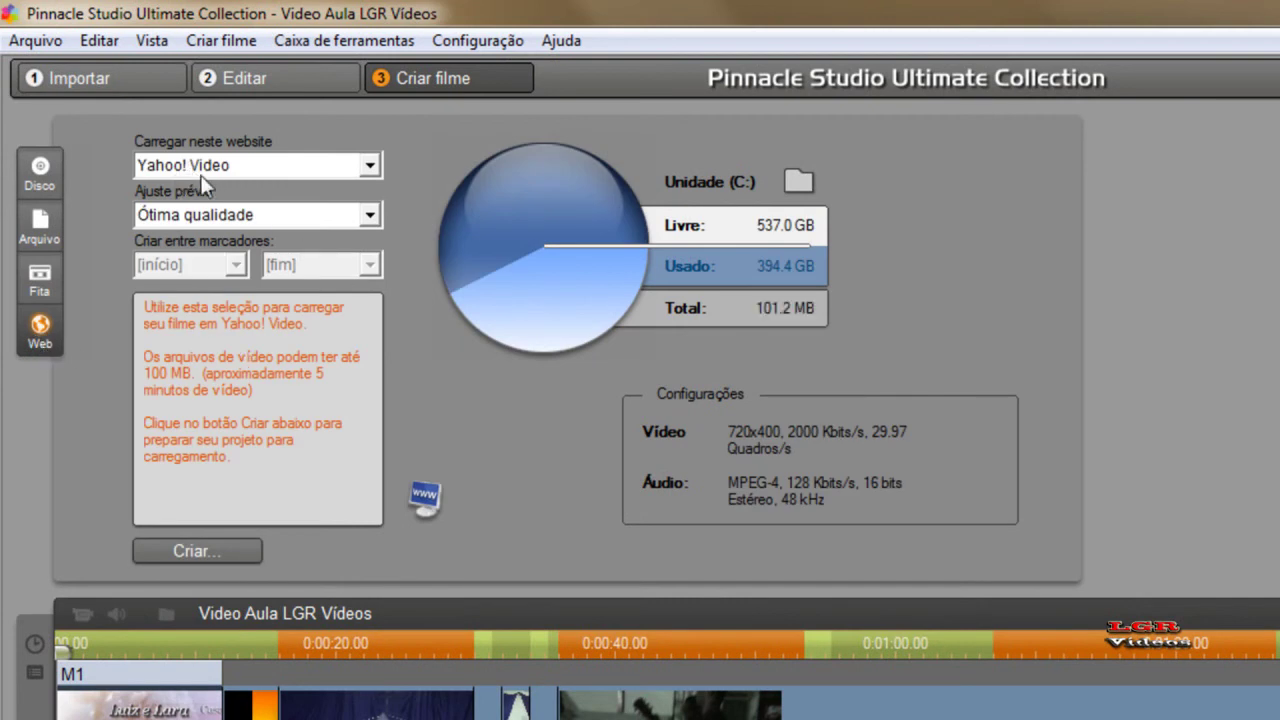
{"action": "left_click", "coordinate": [370, 166]}
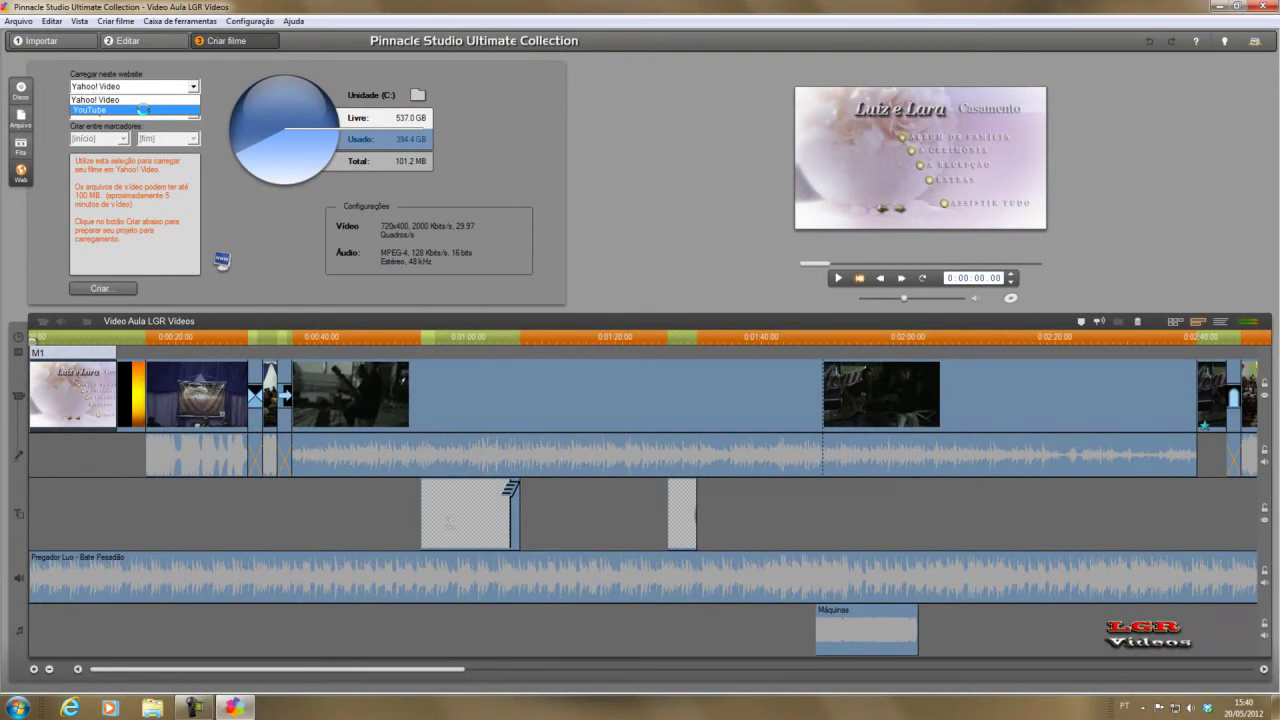
{"action": "left_click", "coordinate": [142, 109]}
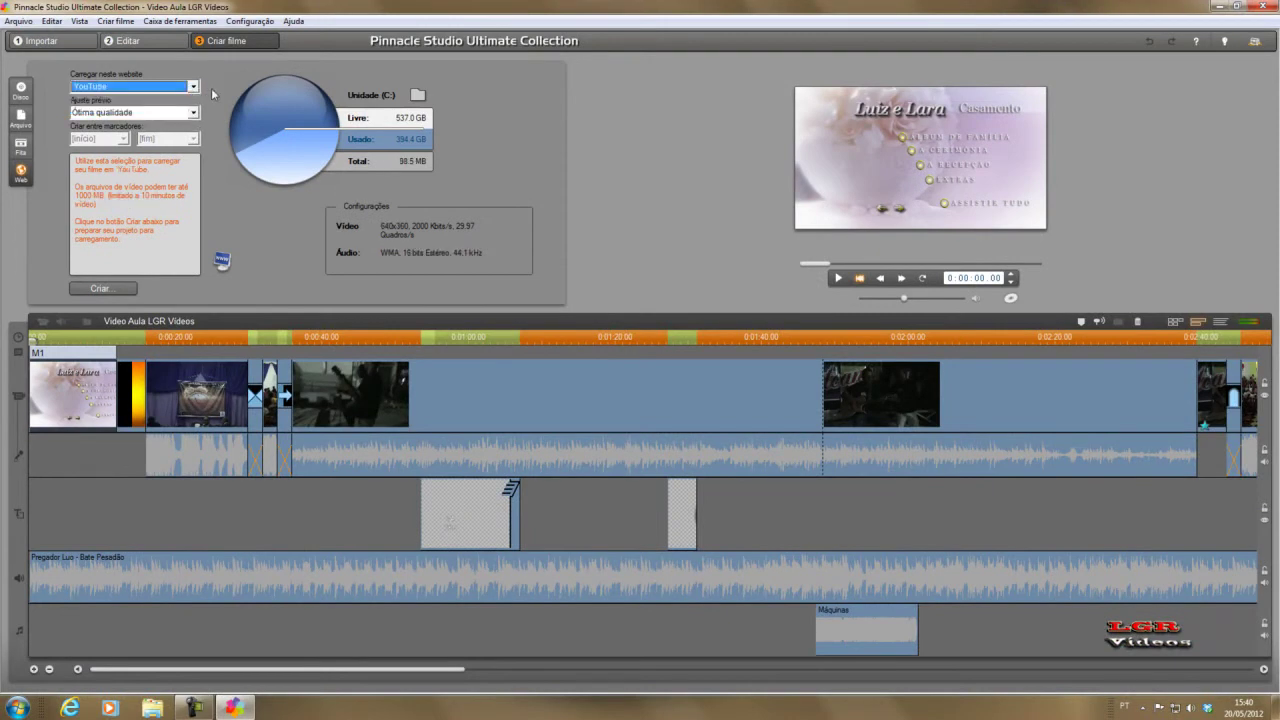
{"action": "left_click", "coordinate": [193, 86]}
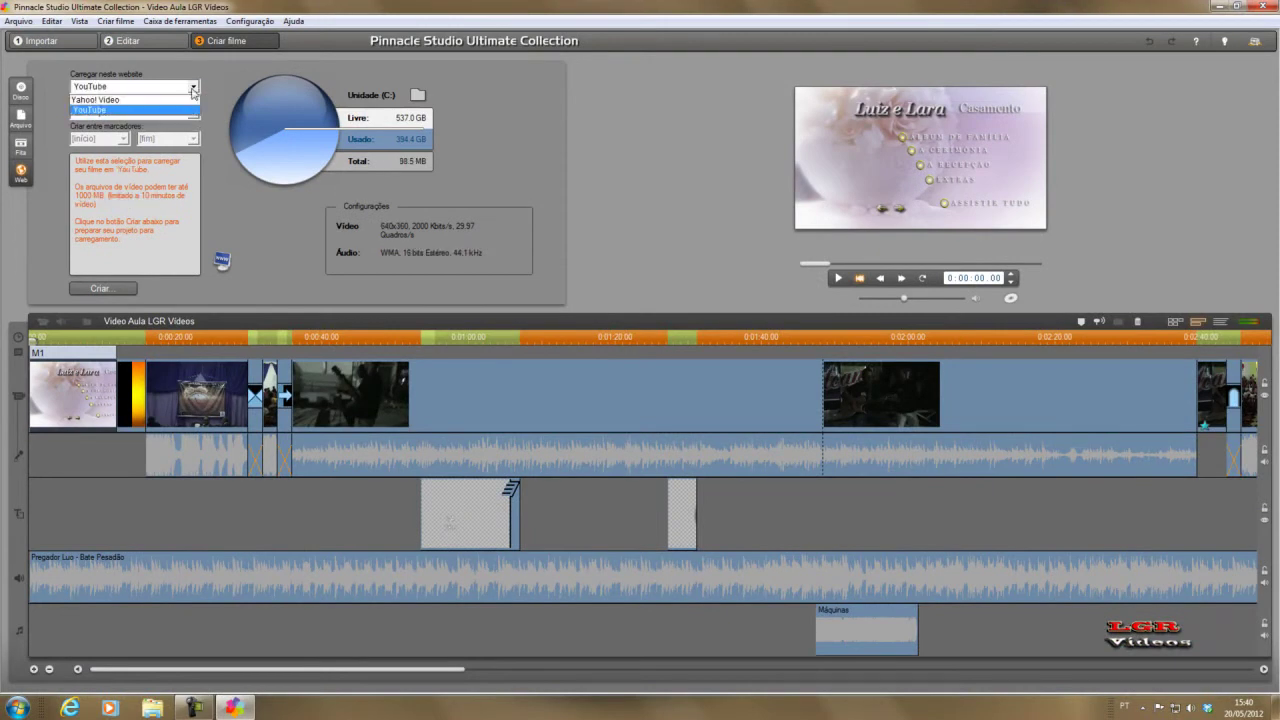
{"action": "left_click", "coordinate": [161, 110]}
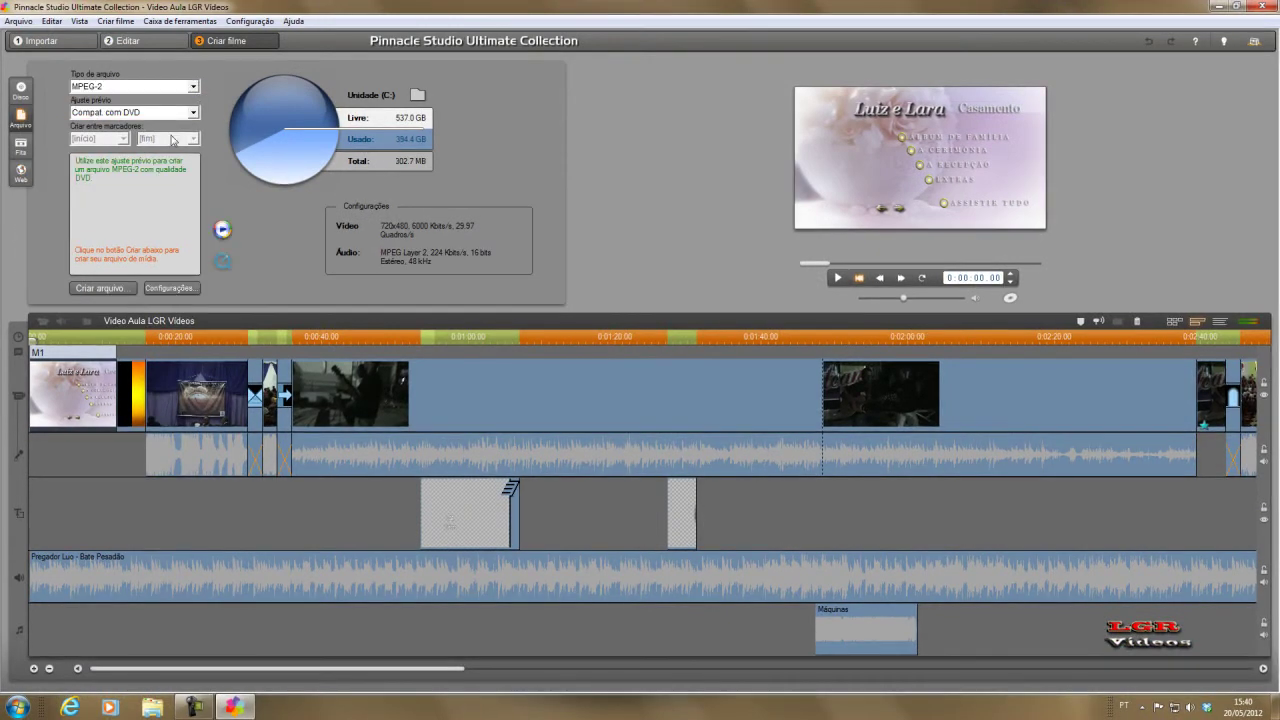
Start creating the MPEG-2 file but cancel its save, and move the playhead to 0:00:01.22 back in editing mode
{"action": "left_click", "coordinate": [106, 289]}
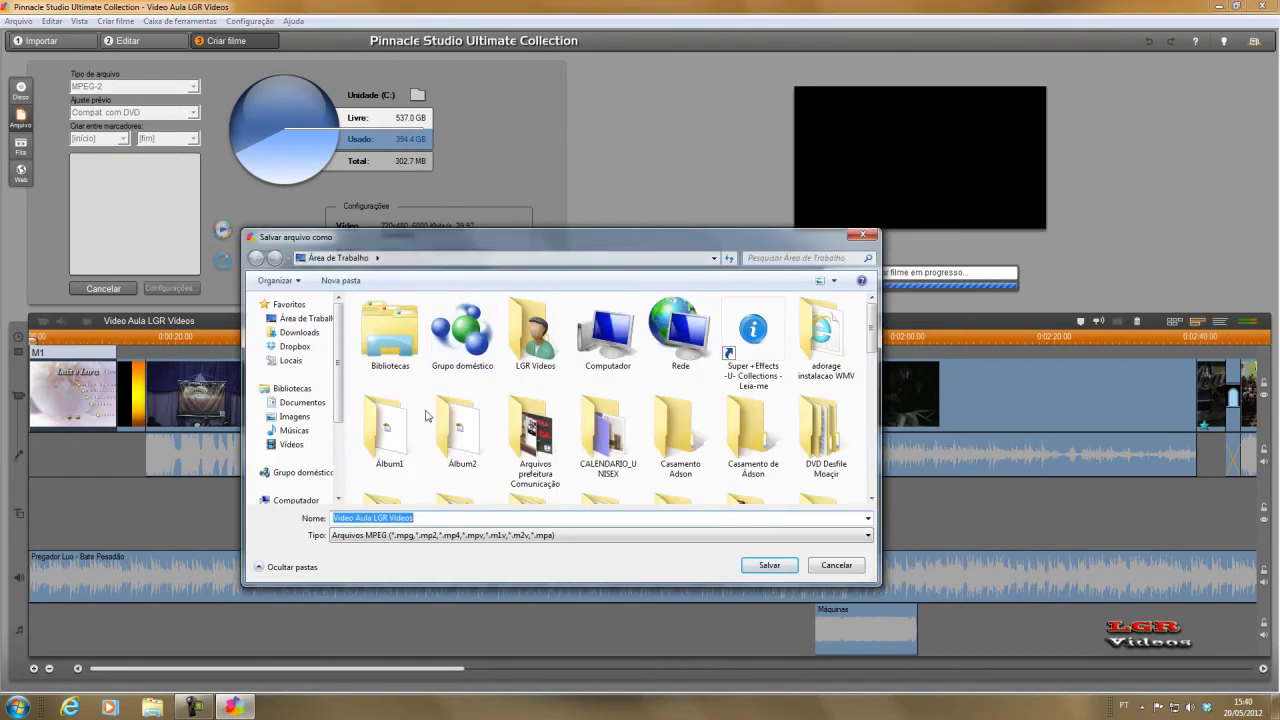
{"action": "left_click", "coordinate": [830, 570]}
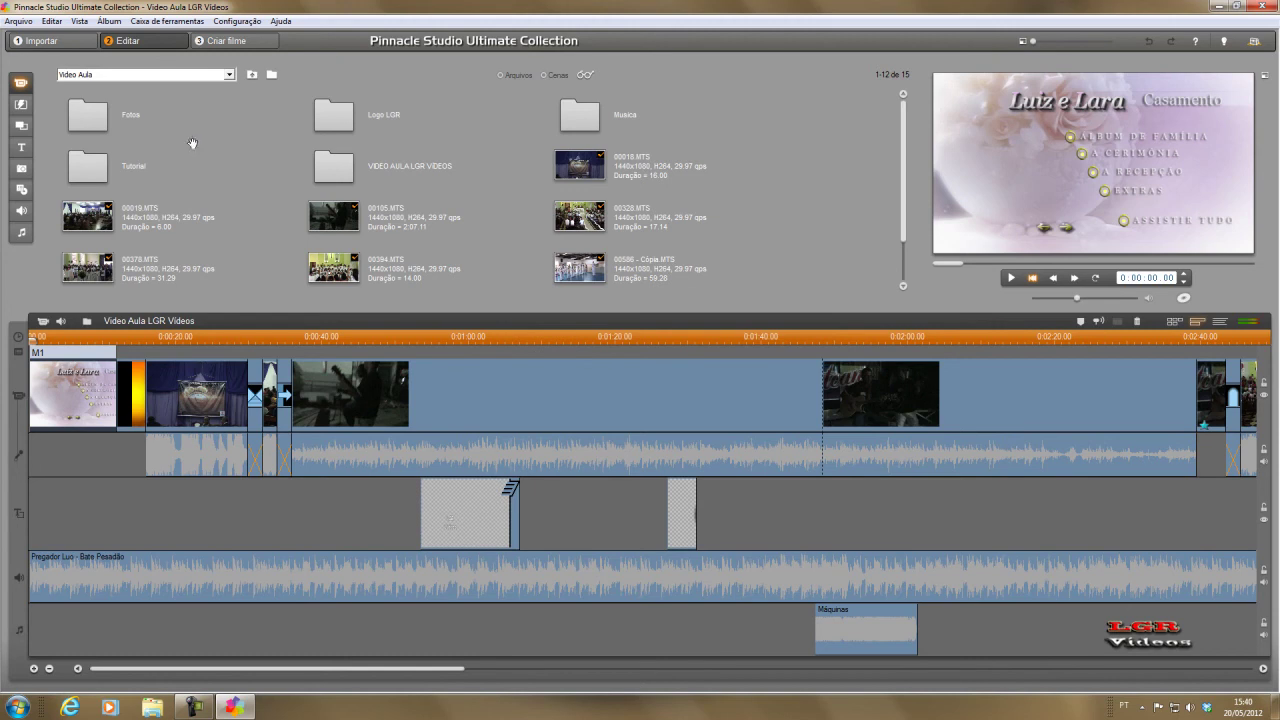
{"action": "left_click_drag", "start_coordinate": [36, 338], "coordinate": [41, 338]}
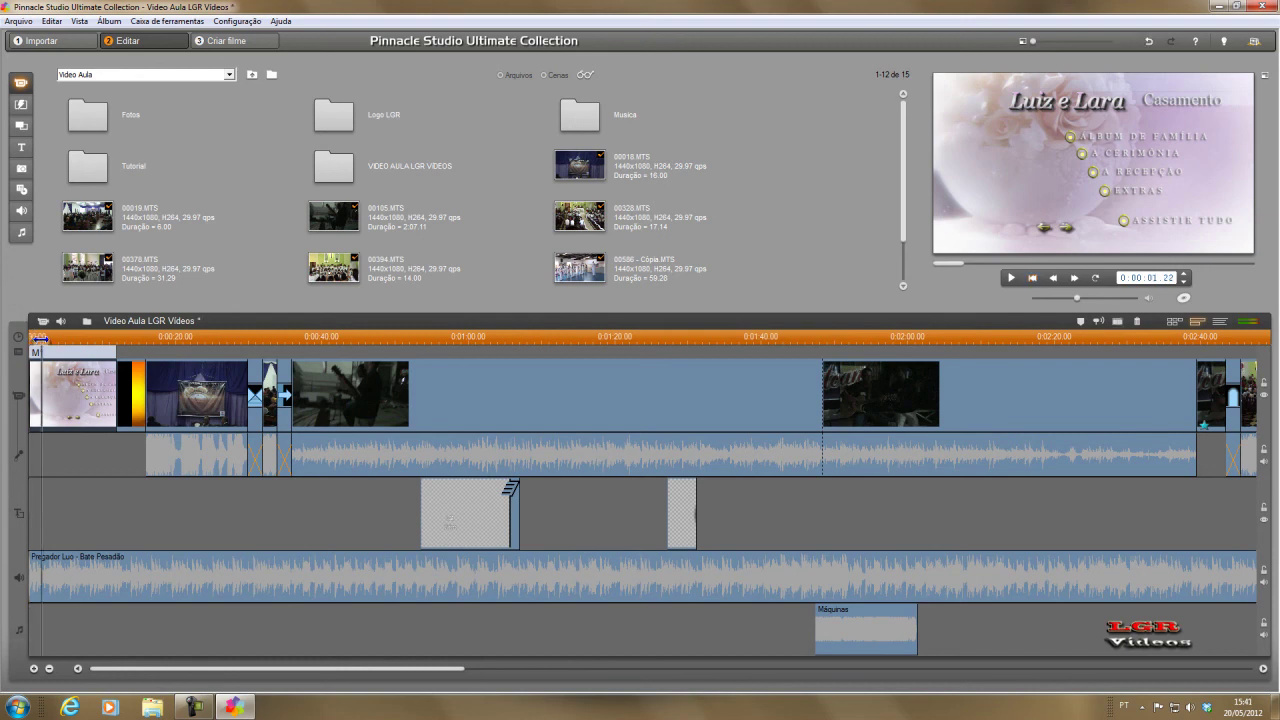